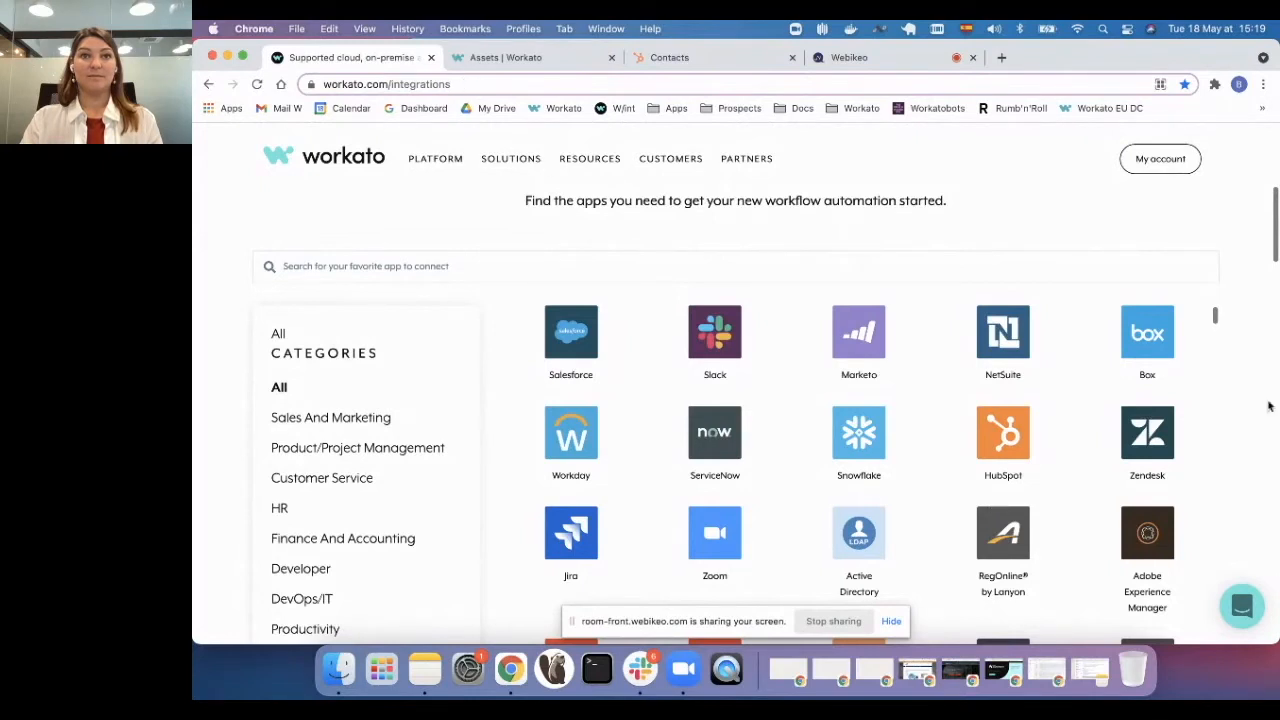
- Browse the apps offered across all categories in the Workato integrations directory
scroll(1237, 380, "down", 2)
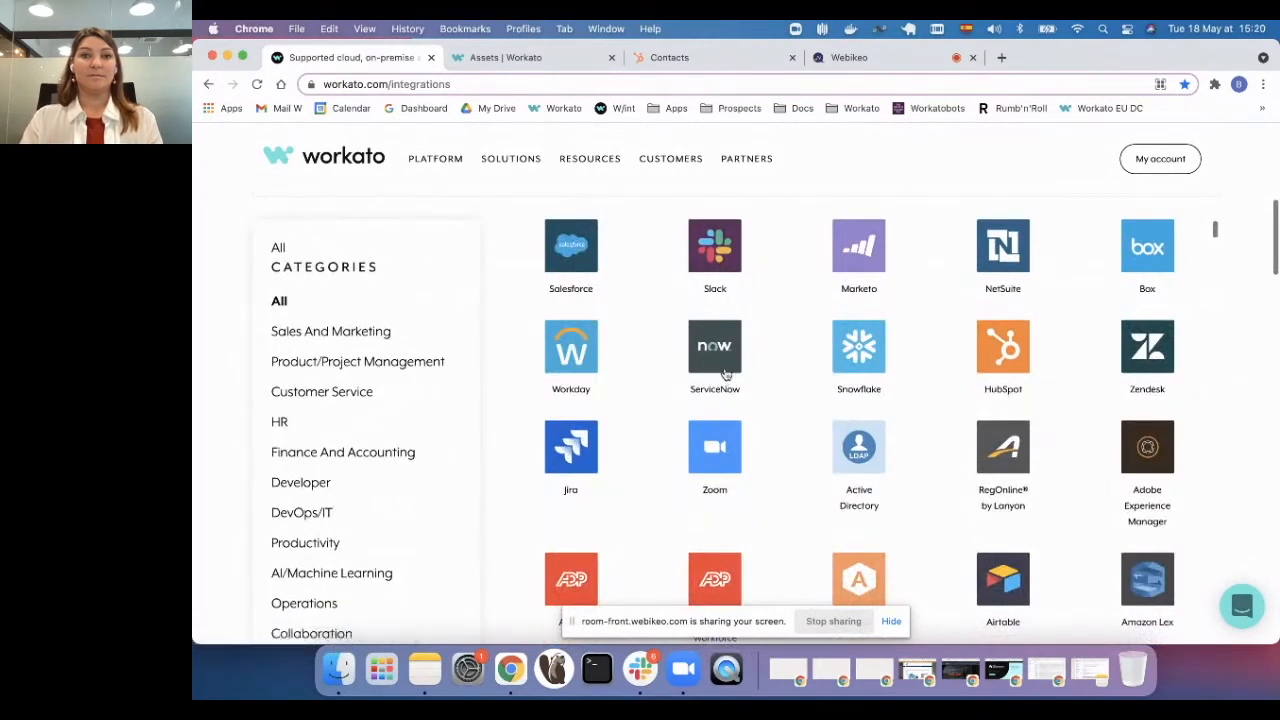
scroll(830, 390, "down", 2)
scroll(830, 392, "up", 2)
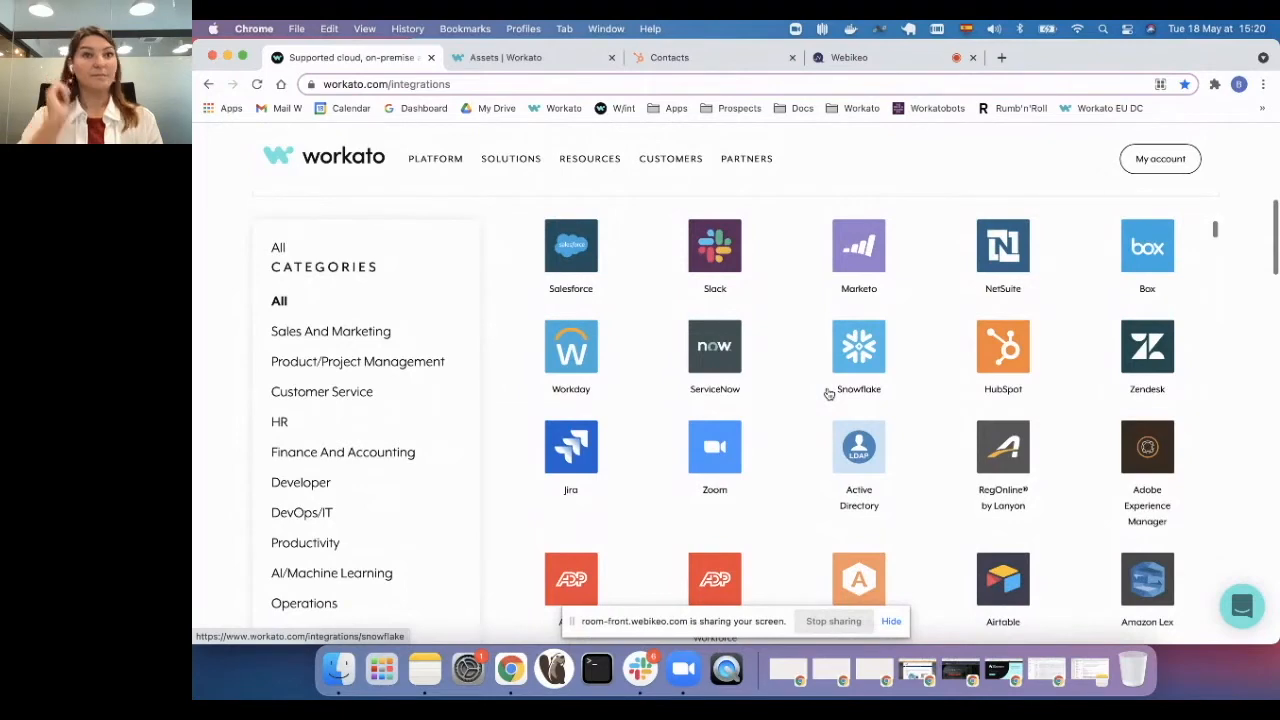
scroll(898, 405, "down", 3)
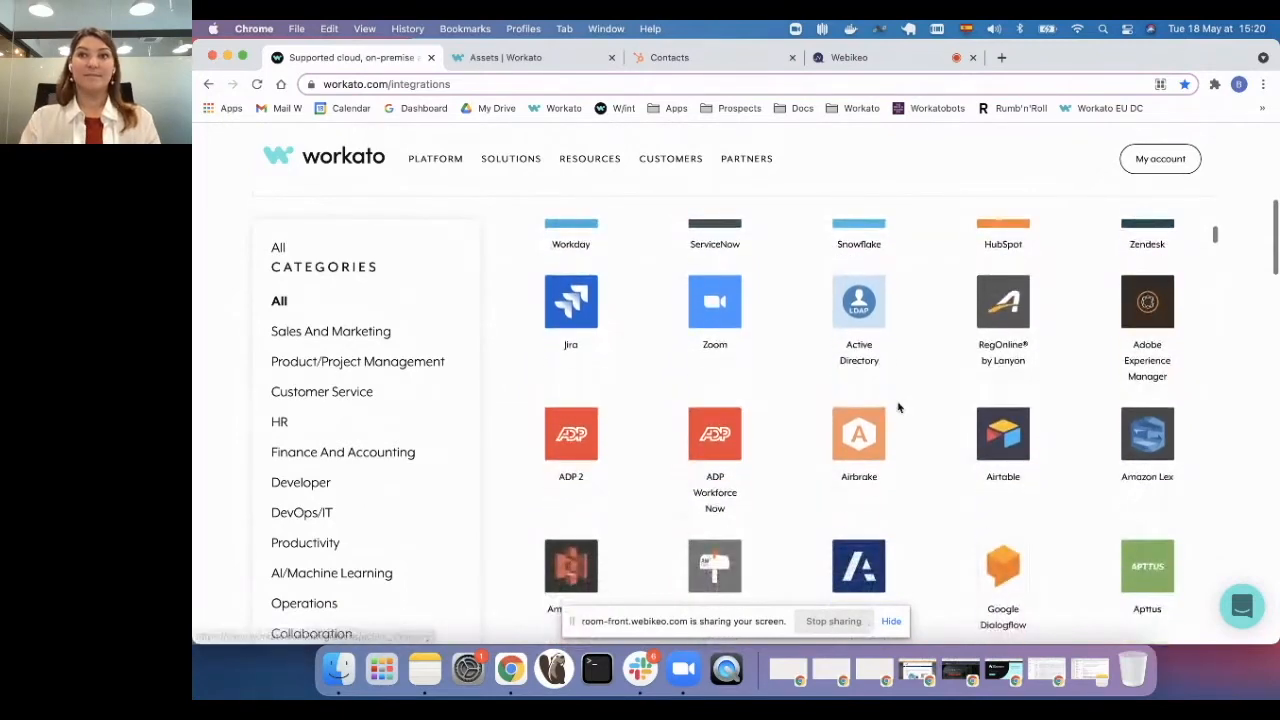
scroll(898, 407, "down", 3)
scroll(897, 410, "up", 6)
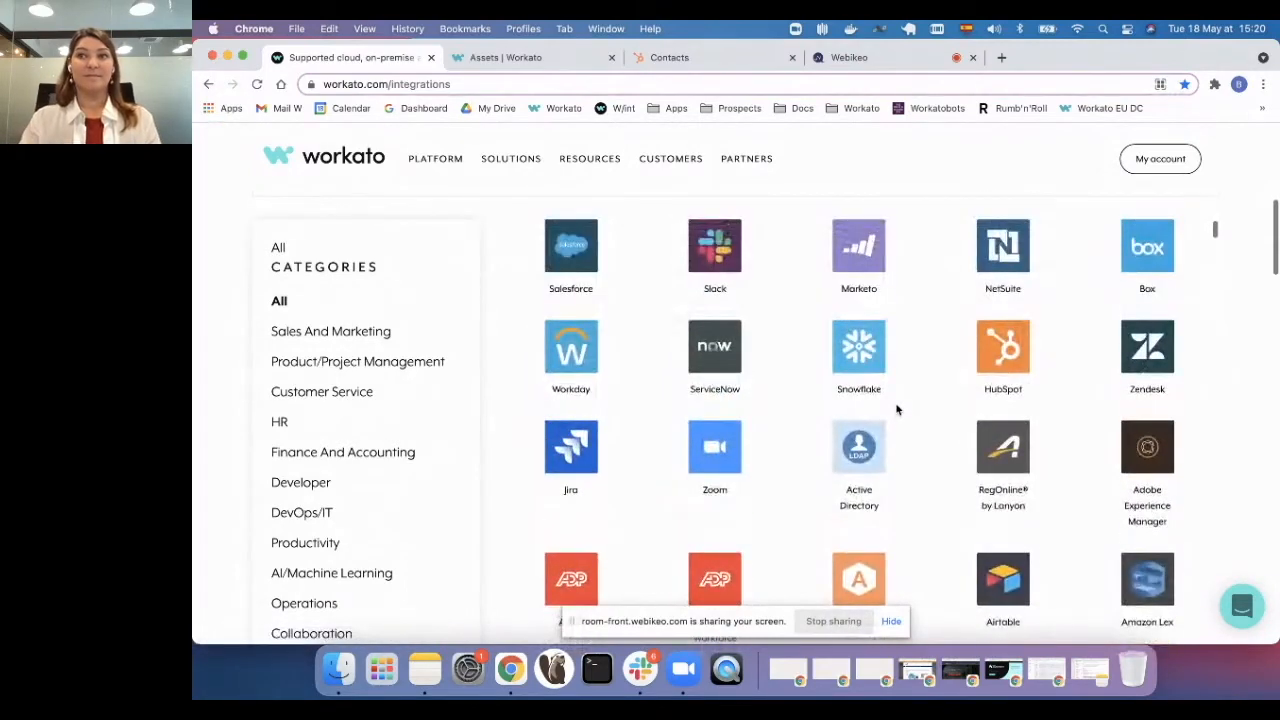
- Open the Salesforce integration page from the app directory and review its popular use cases
left_click(576, 255)
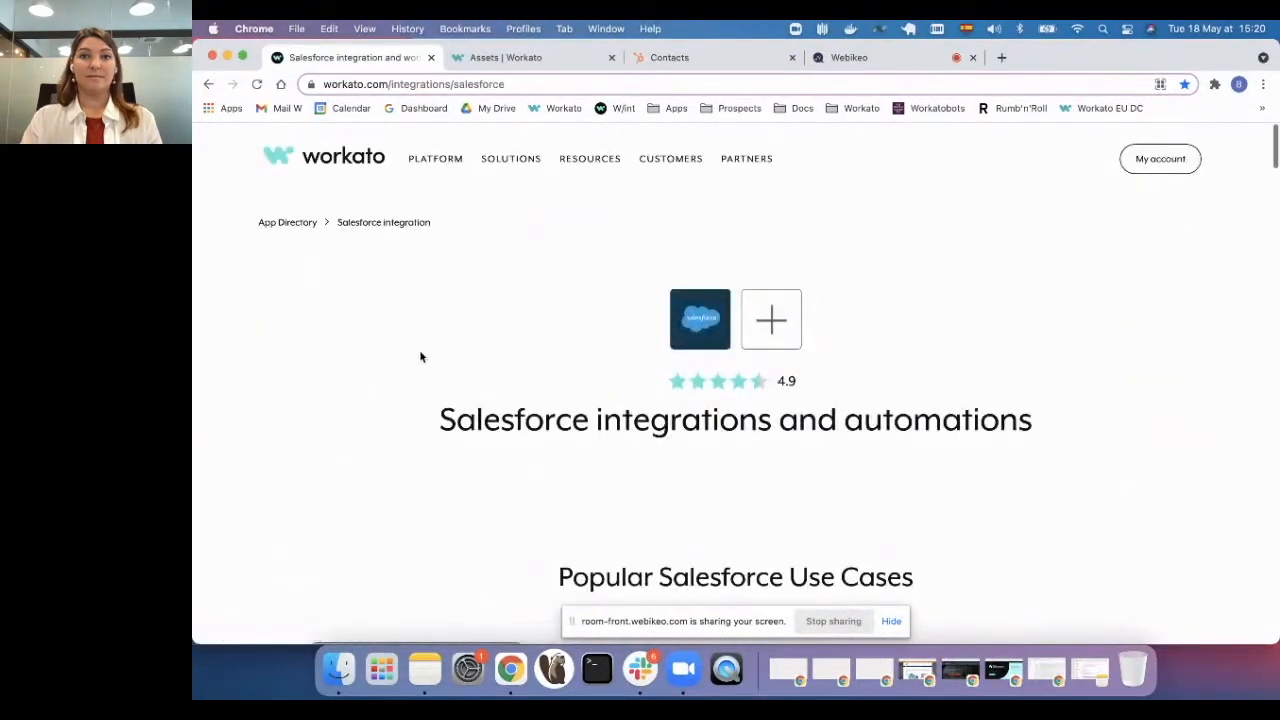
scroll(386, 360, "down", 5)
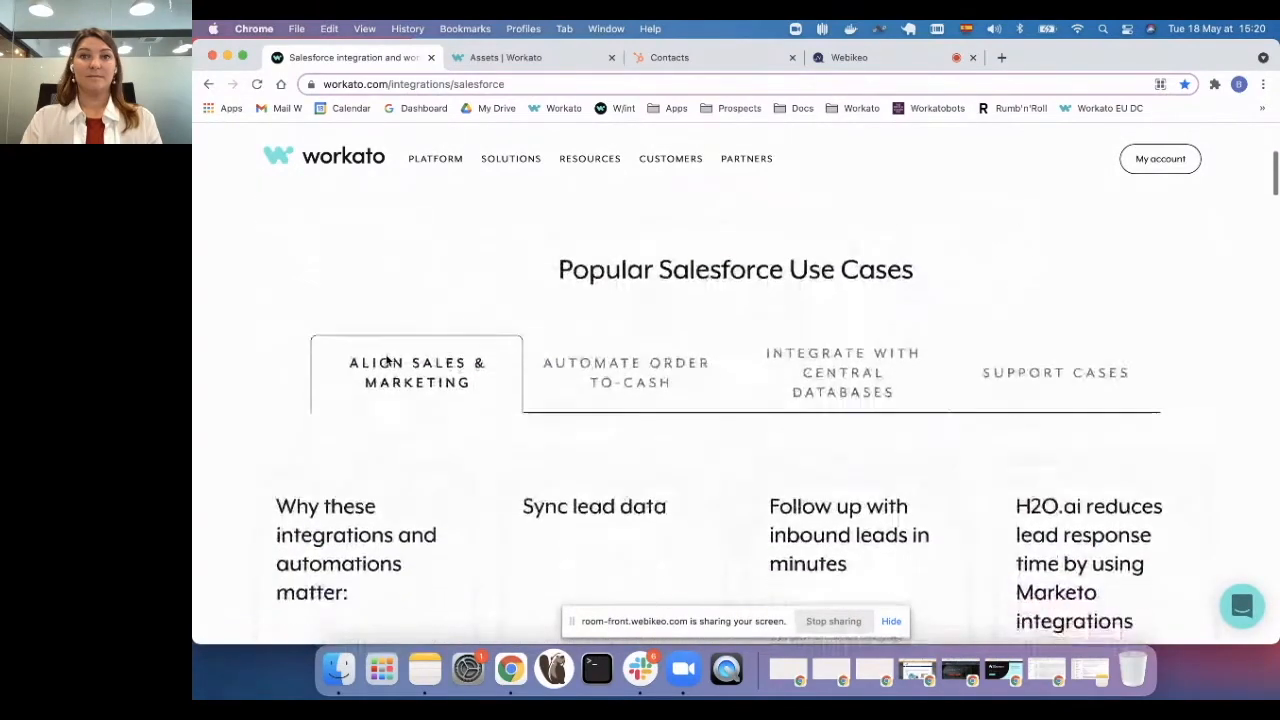
scroll(305, 348, "down", 1)
scroll(291, 346, "down", 1)
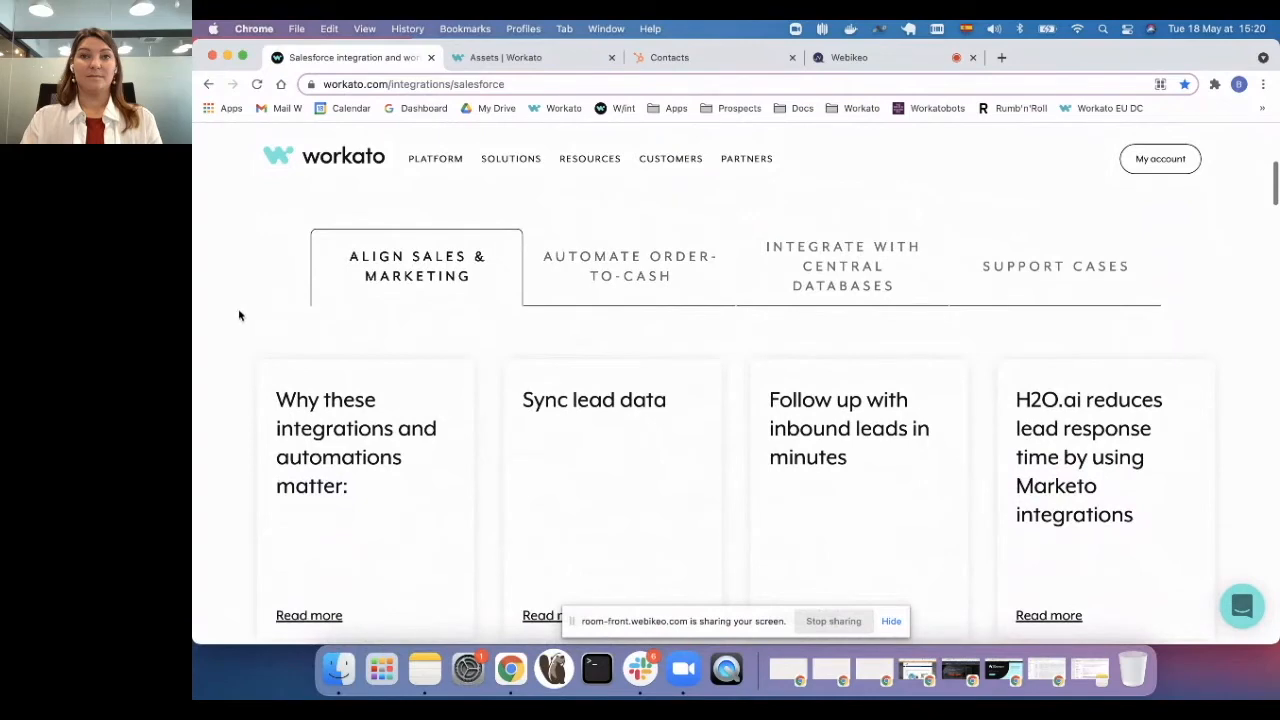
scroll(218, 317, "down", 5)
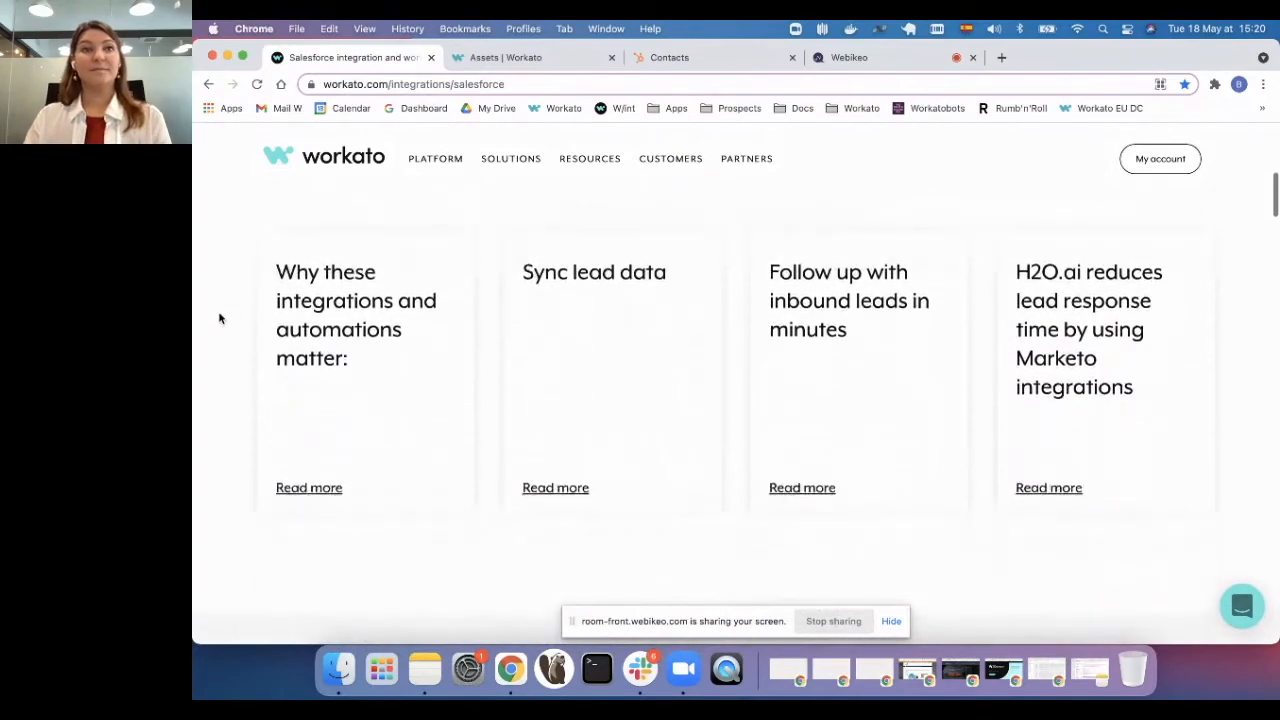
scroll(220, 317, "down", 5)
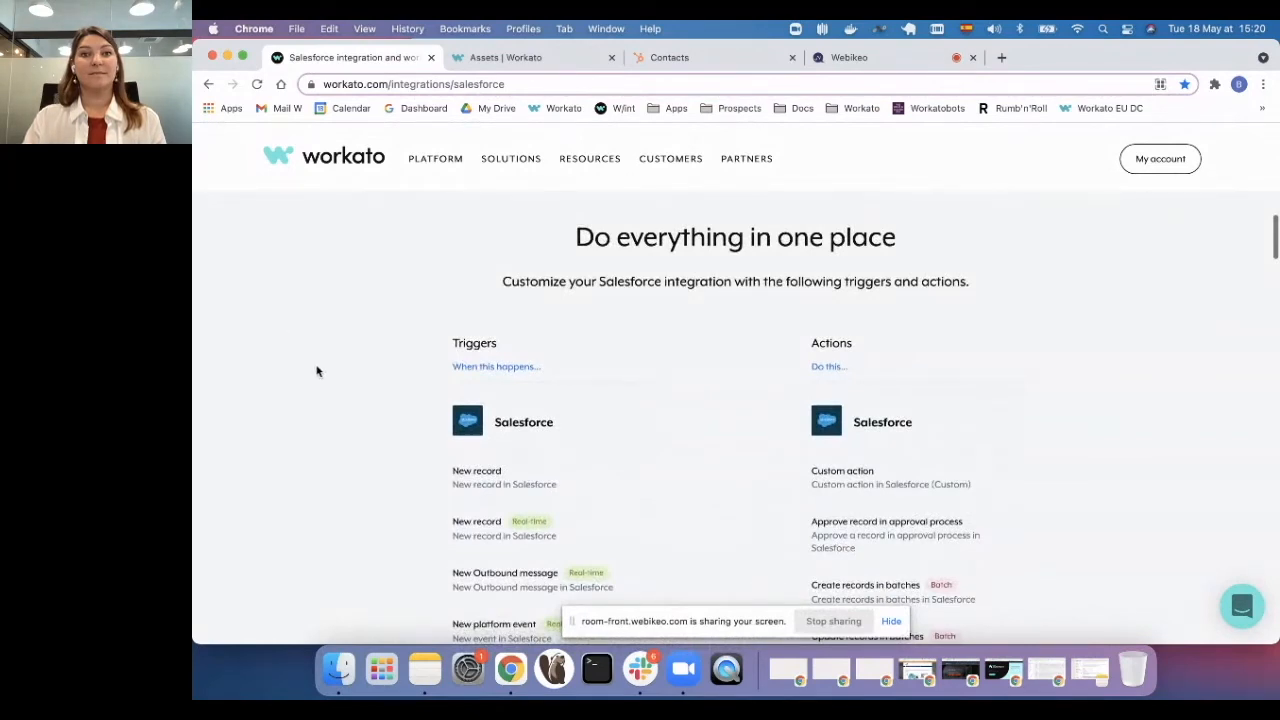
- Examine the real-time and batch triggers listed for the Salesforce integration
scroll(316, 371, "down", 3)
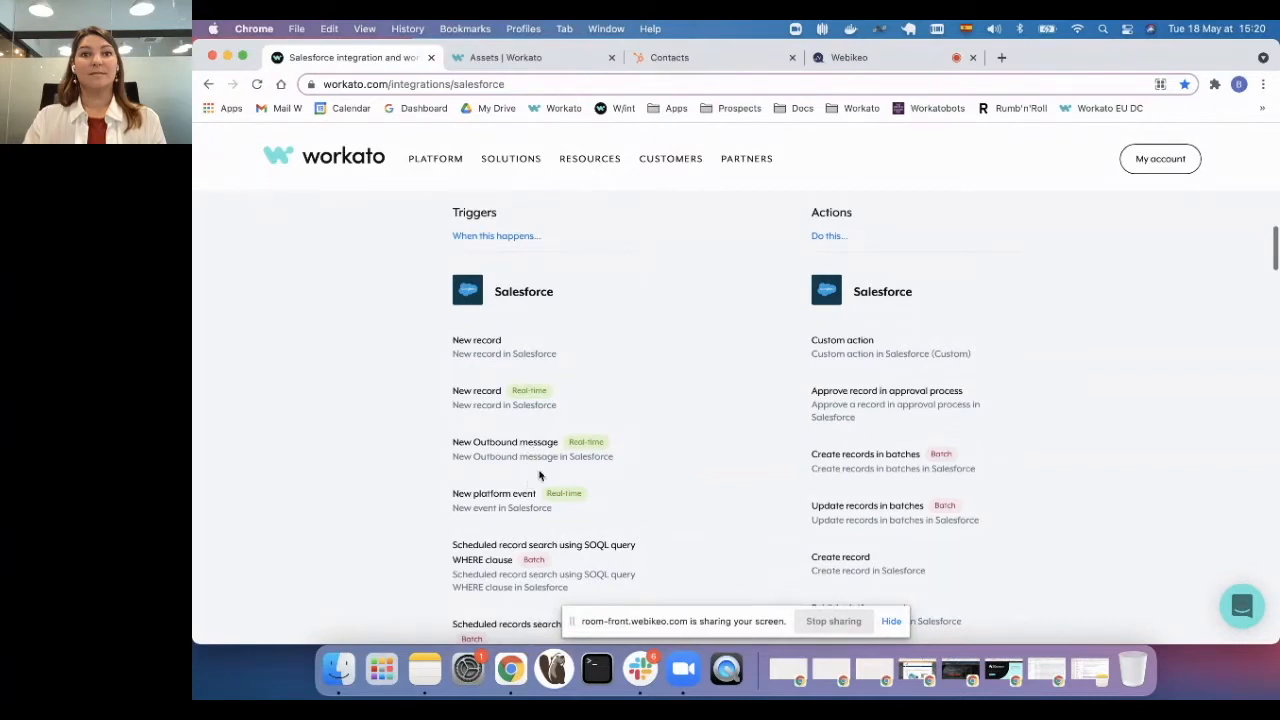
scroll(558, 433, "down", 5)
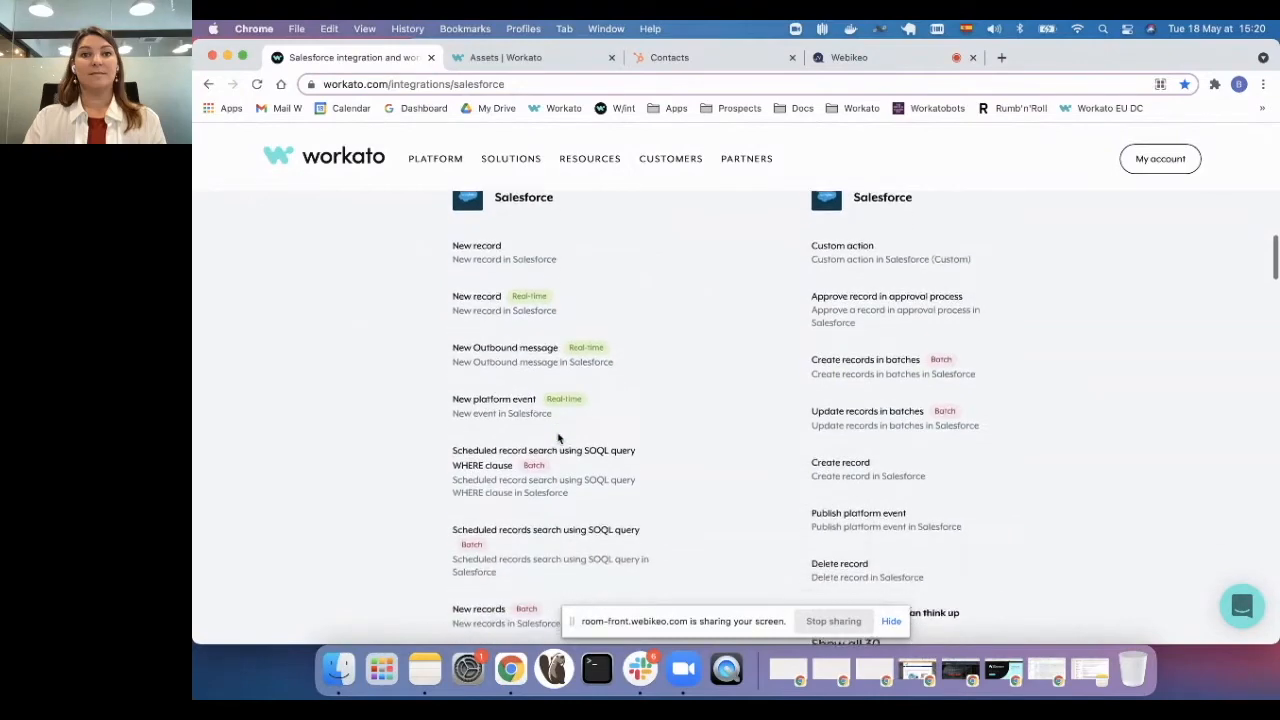
scroll(558, 433, "up", 1)
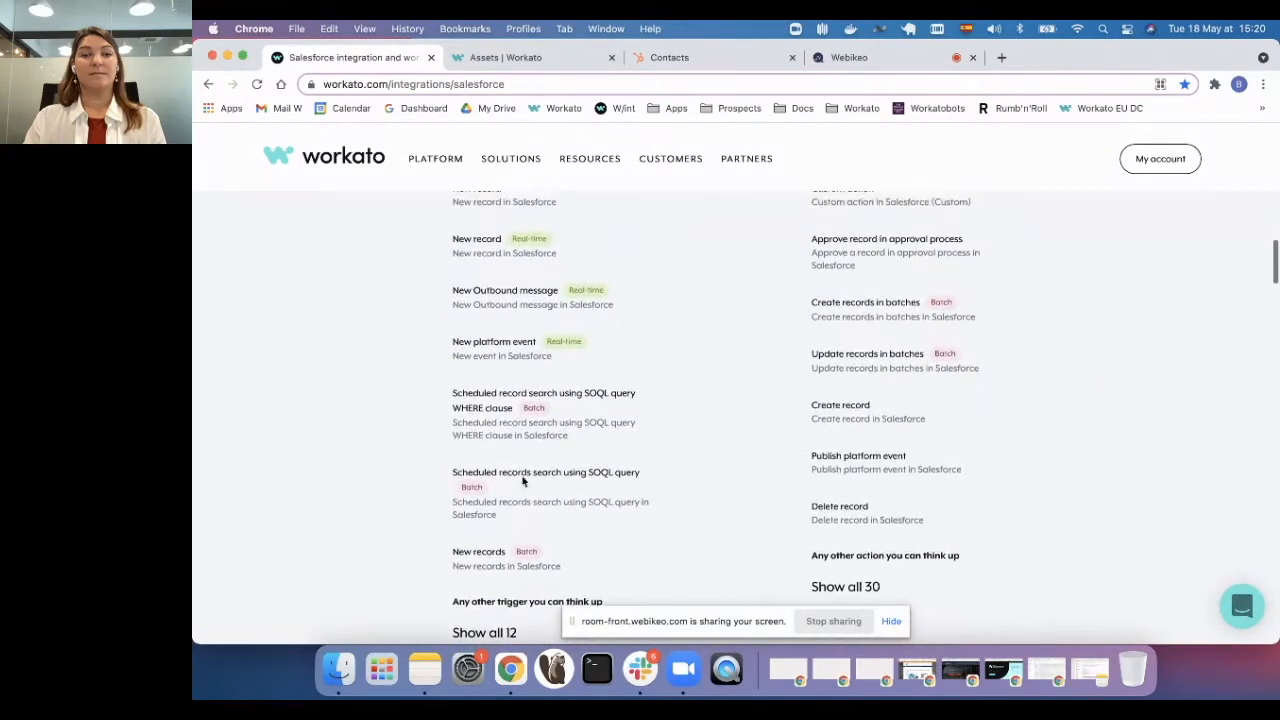
scroll(543, 414, "up", 2)
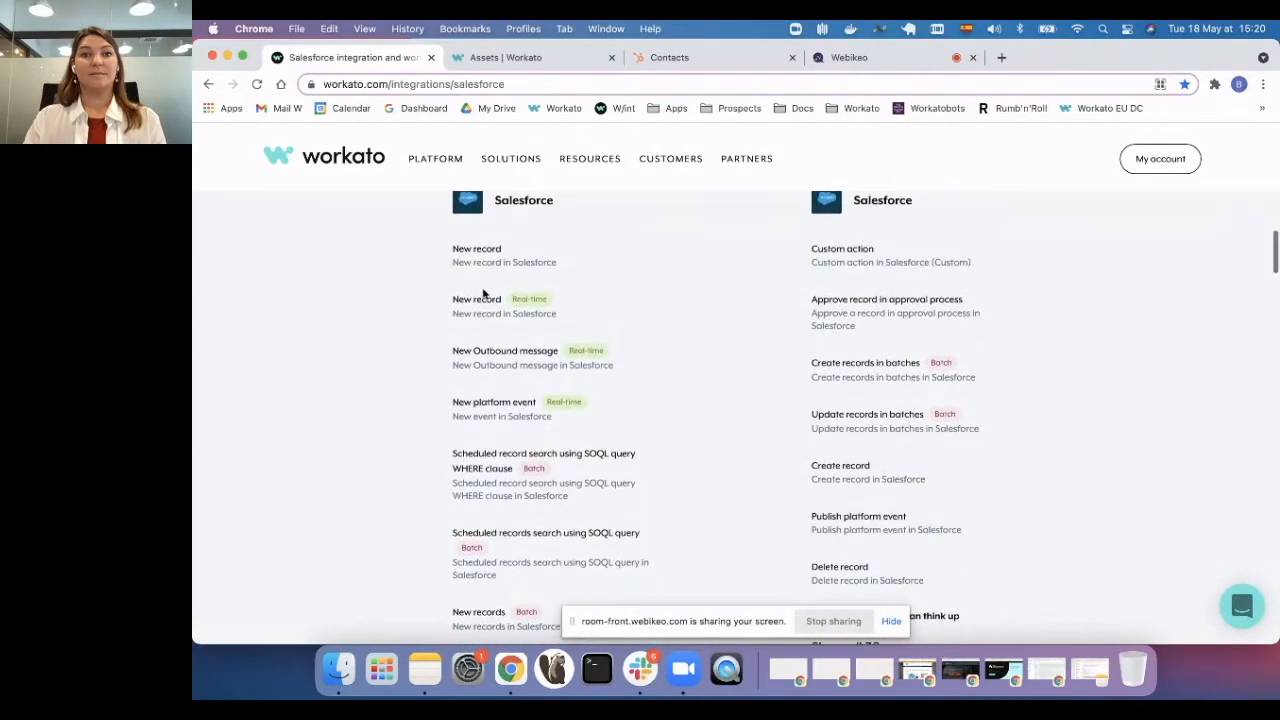
scroll(510, 285, "up", 1)
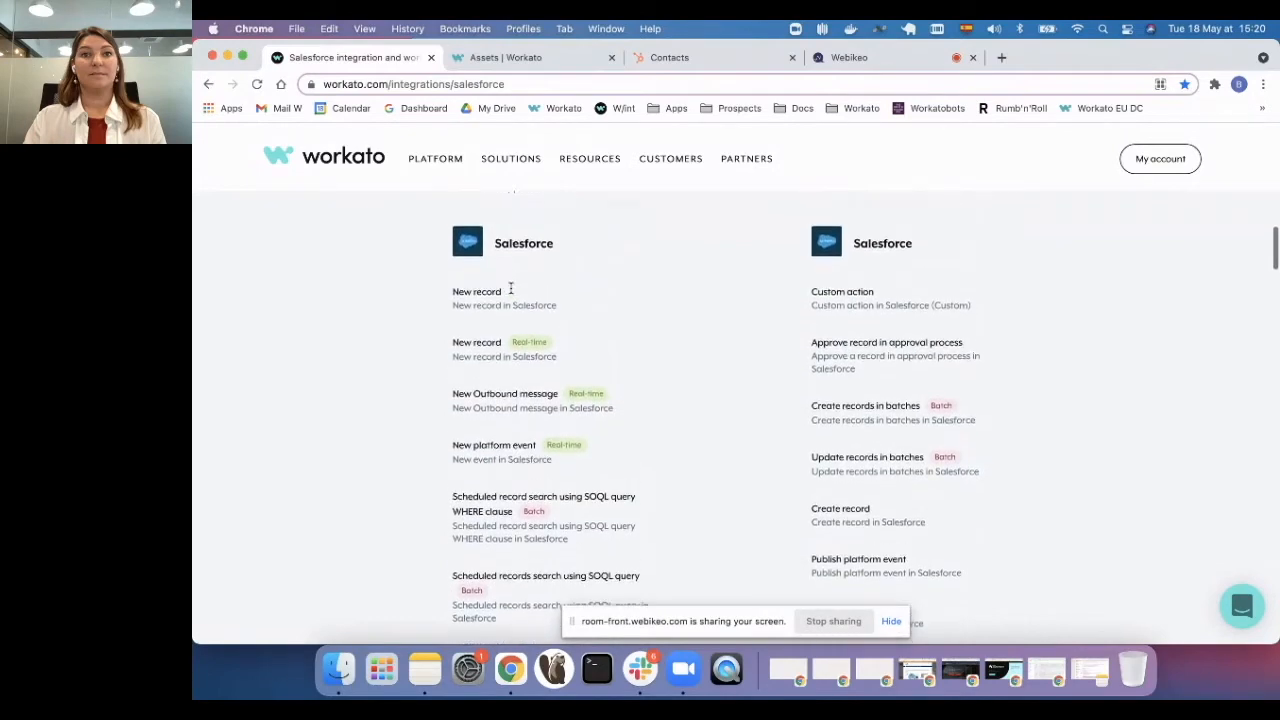
scroll(560, 300, "up", 2)
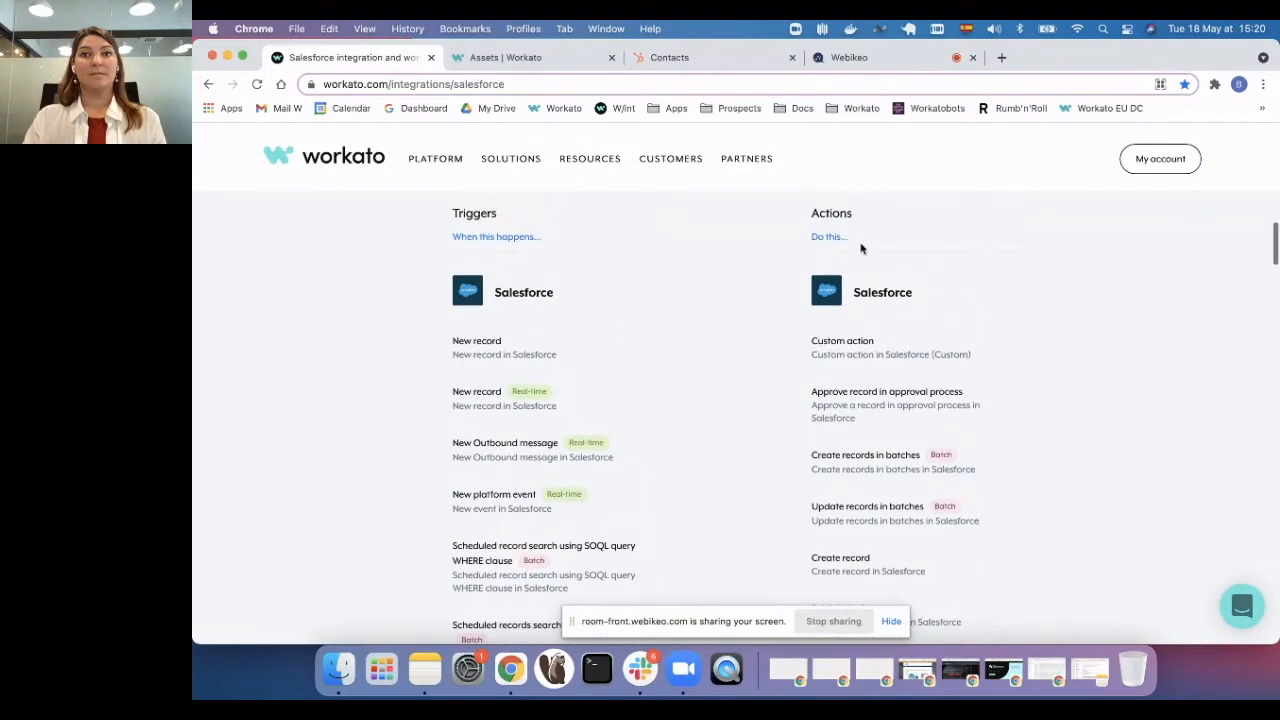
- Review the Salesforce actions, expand the list to show all of them, and highlight the Custom action entry
scroll(884, 295, "down", 3)
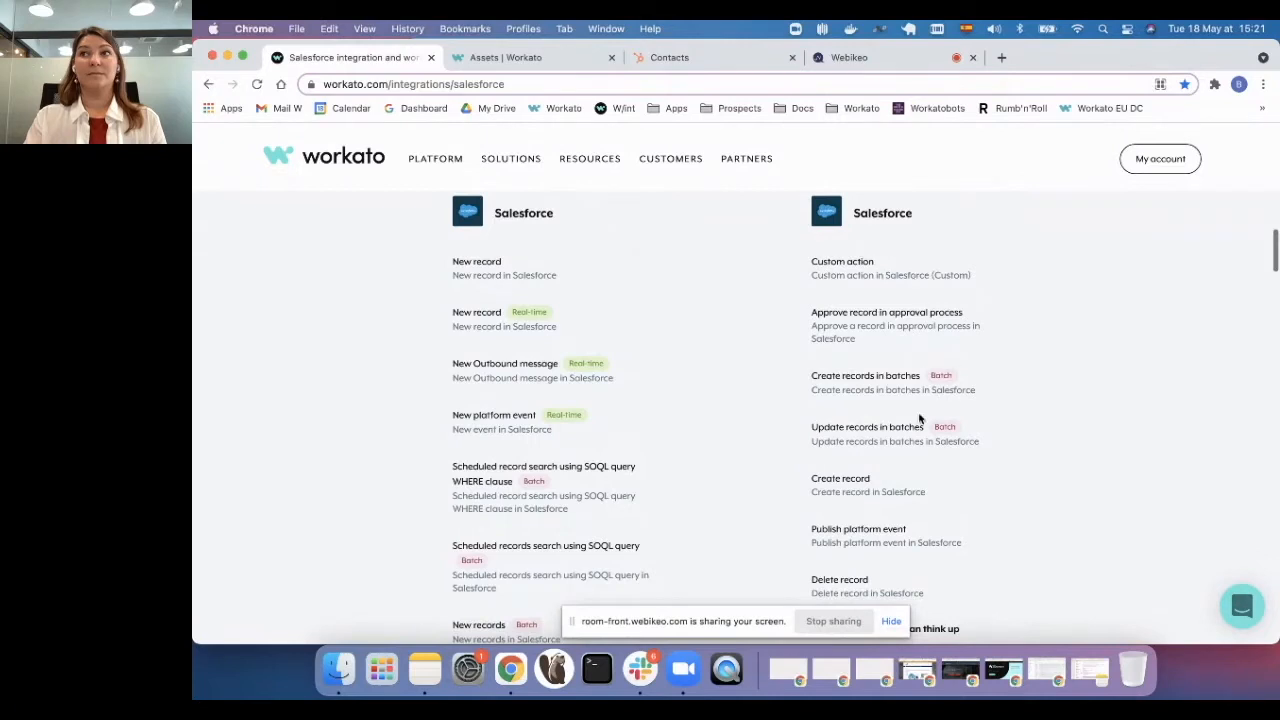
scroll(919, 418, "down", 1)
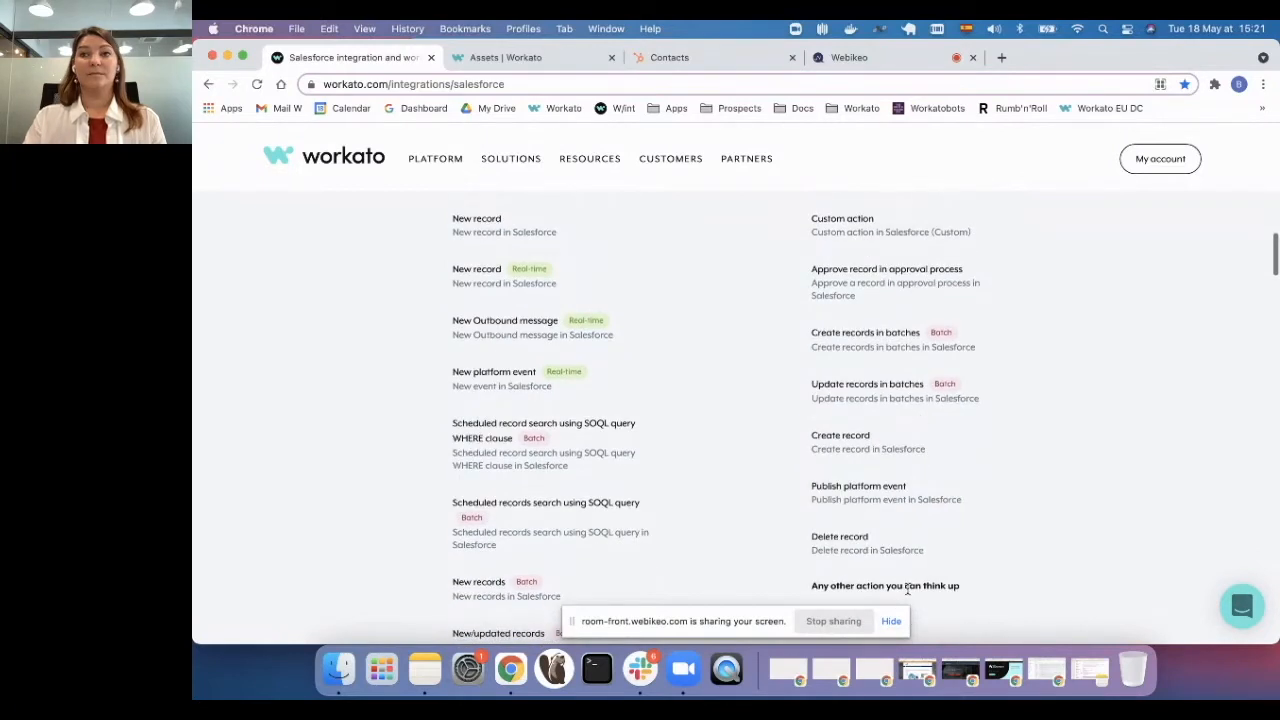
scroll(900, 575, "down", 2)
left_click(850, 532)
scroll(987, 467, "up", 3)
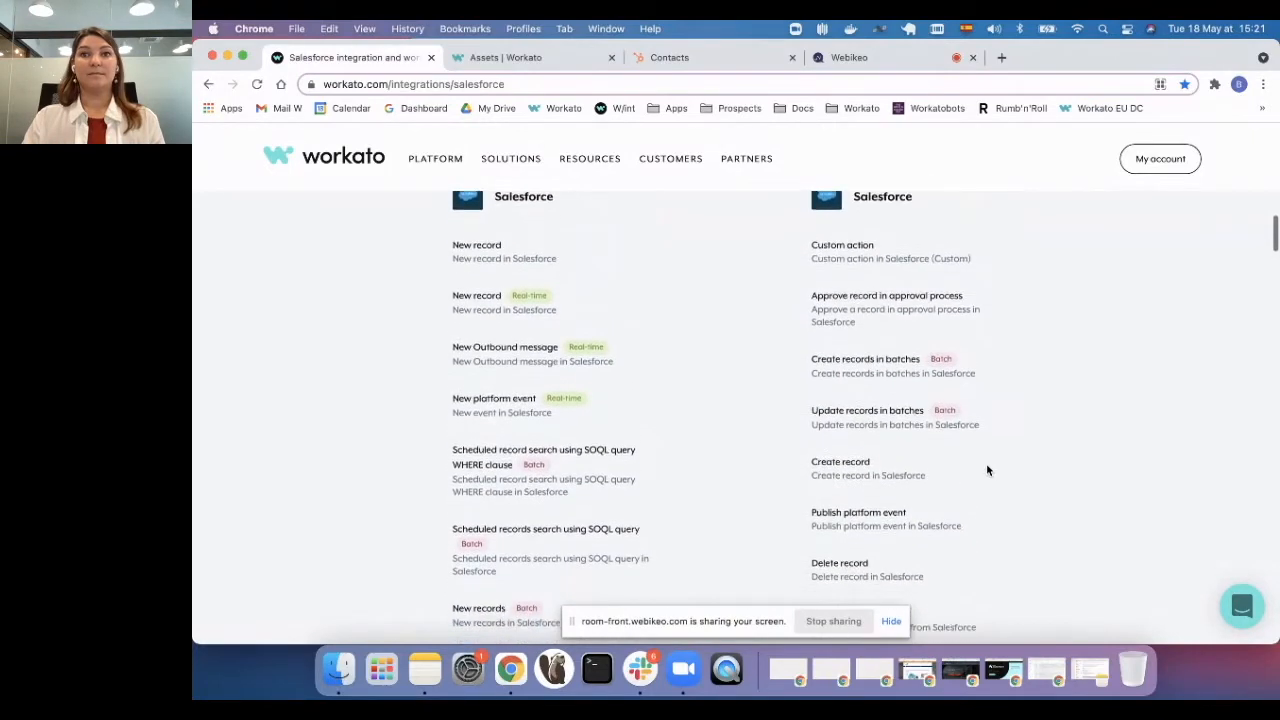
scroll(987, 470, "up", 1)
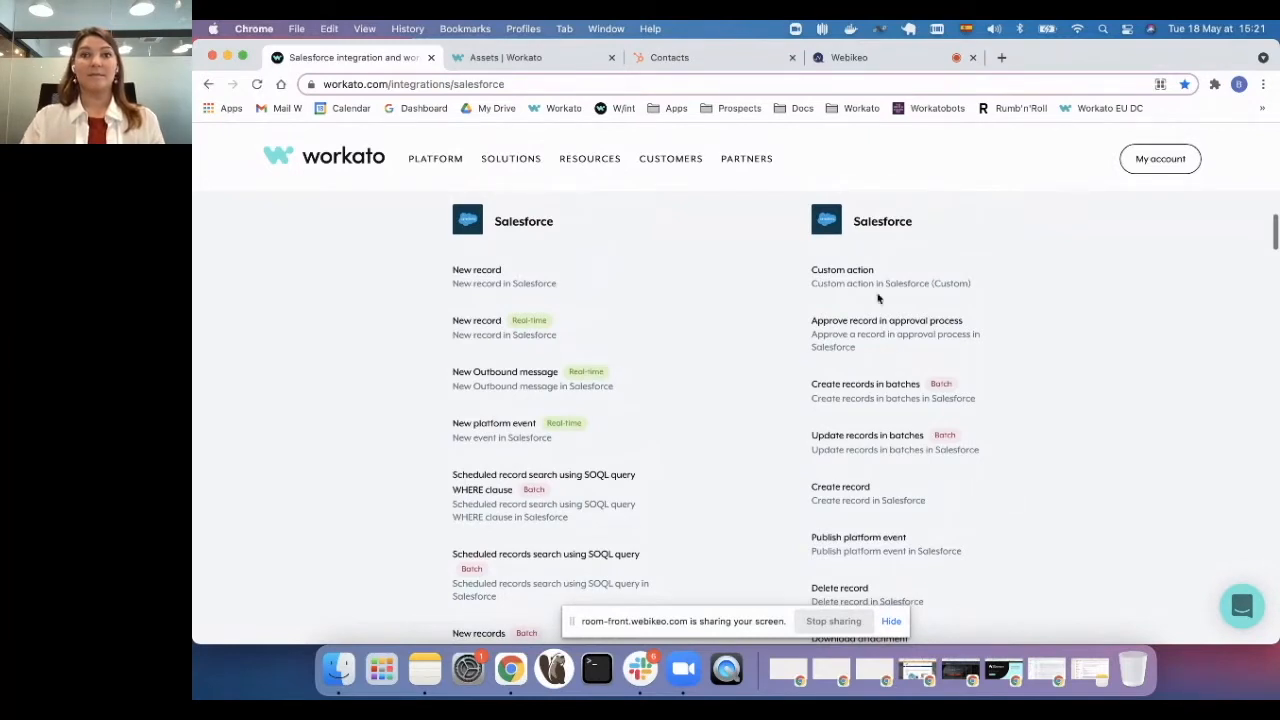
left_click_drag(811, 267, 974, 293)
left_click(977, 289)
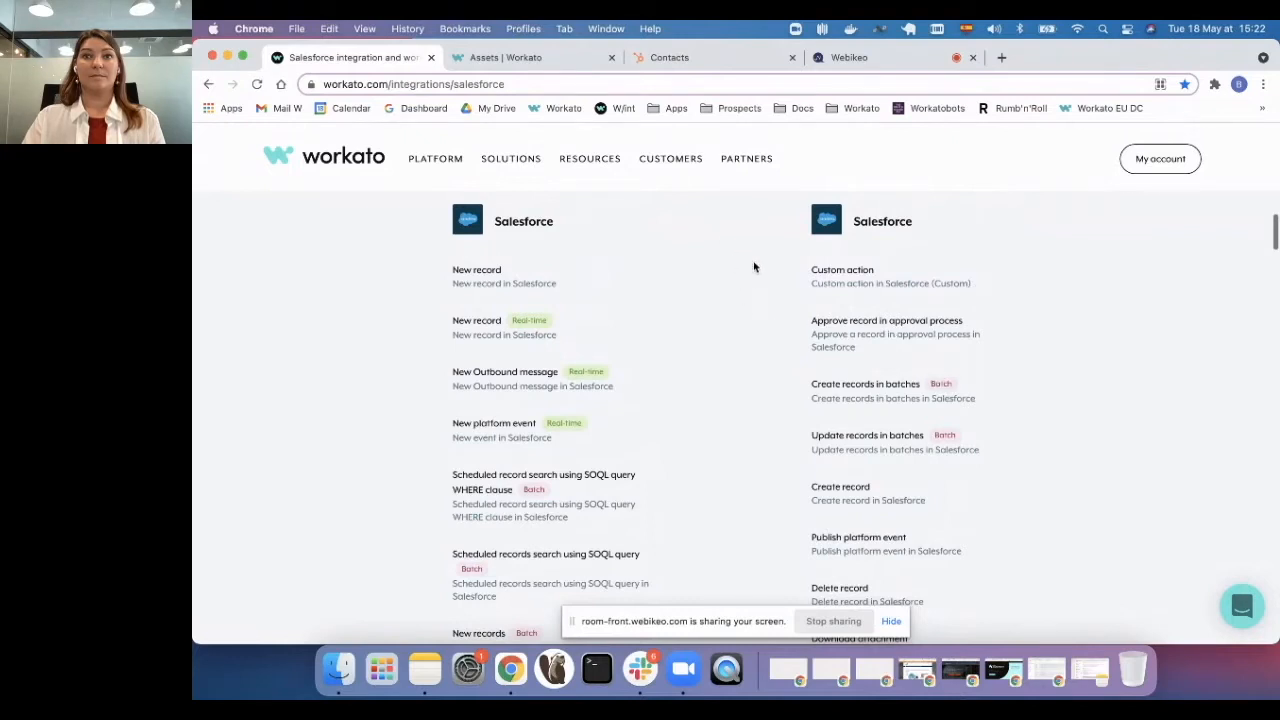
- Switch to the Workato workspace's Assets page, filter it to Connections, and review the connected accounts
left_click(550, 57)
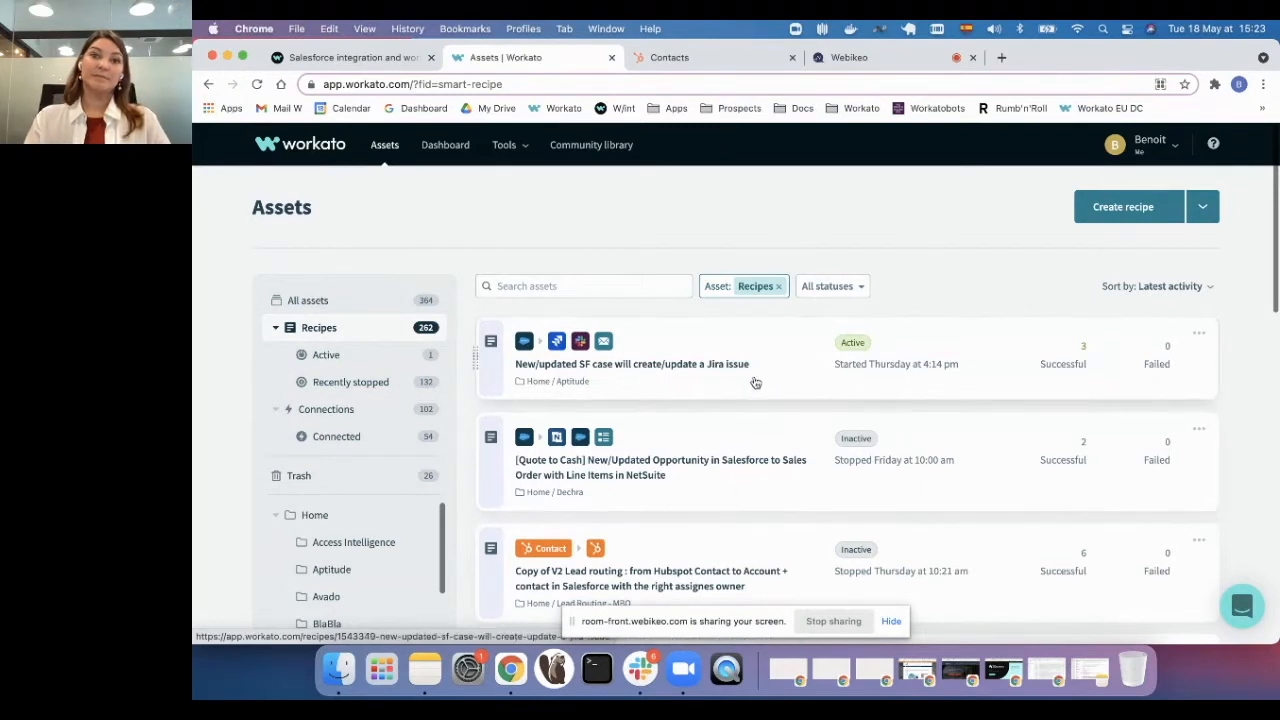
left_click(356, 413)
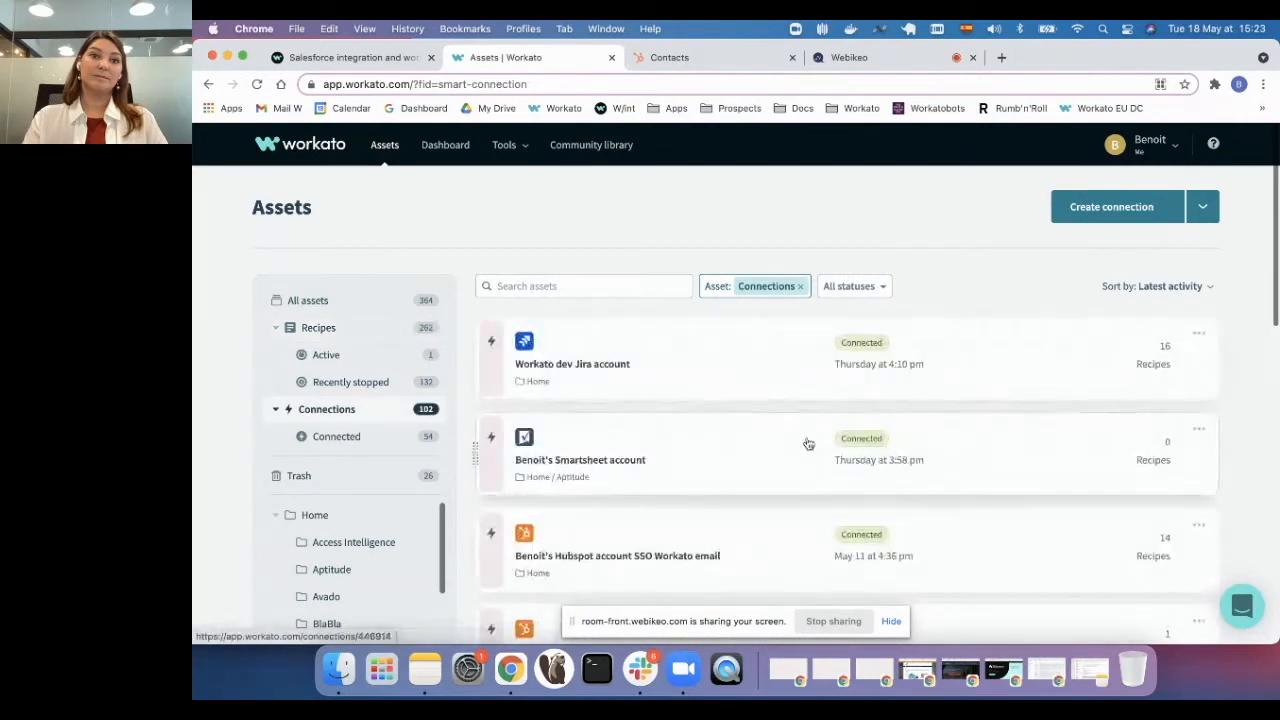
scroll(808, 443, "down", 2)
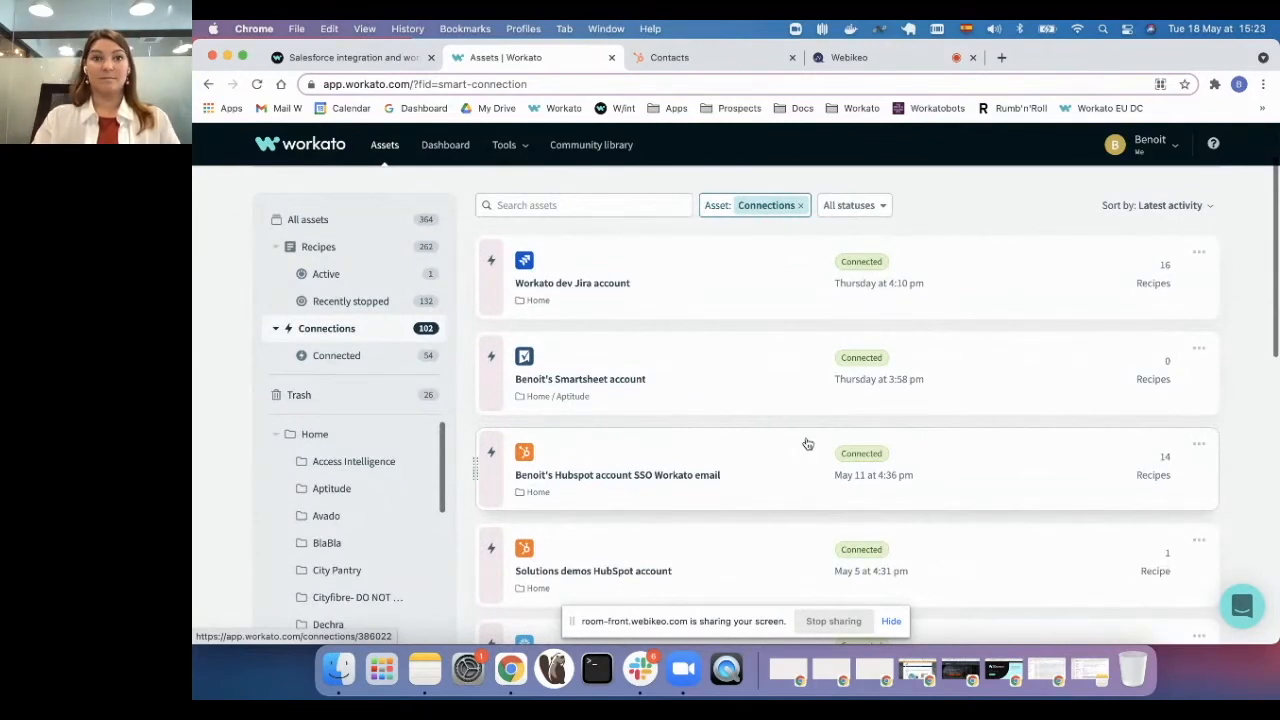
scroll(820, 485, "down", 2)
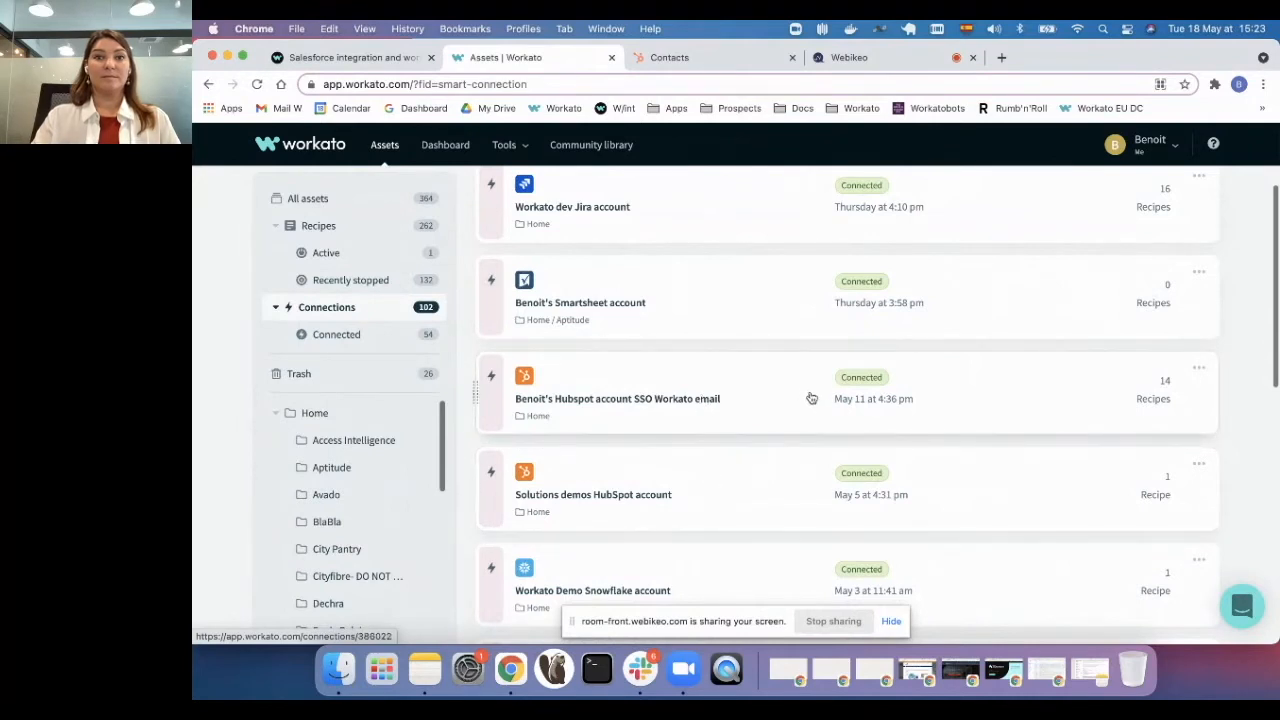
scroll(811, 398, "up", 3)
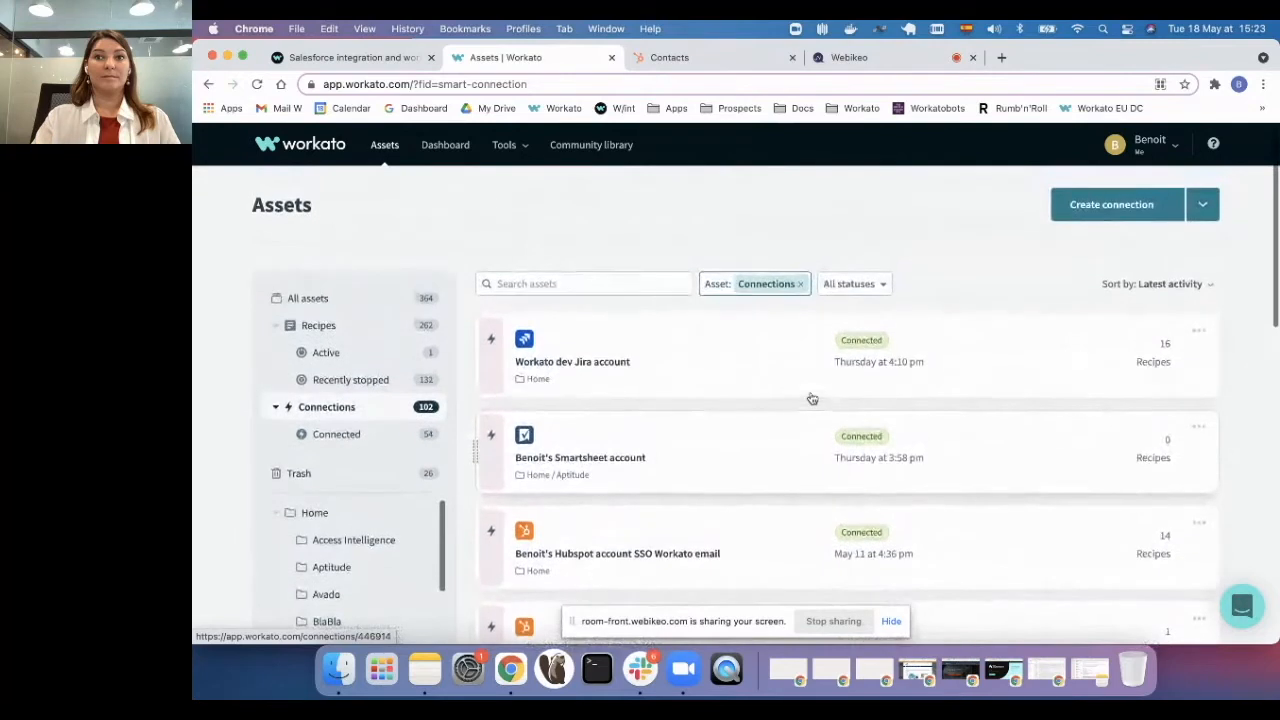
- Open the account options and look through the teams available for switching
left_click(1147, 151)
scroll(1141, 310, "down", 3)
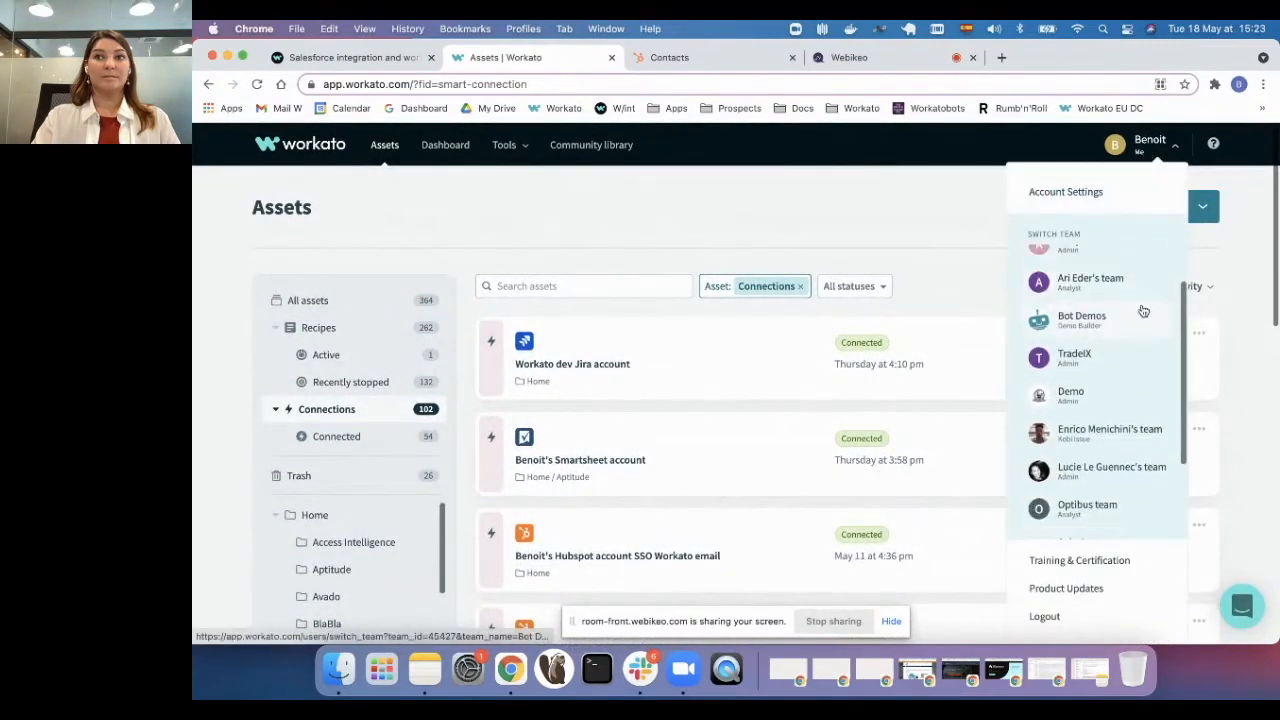
scroll(1143, 313, "up", 3)
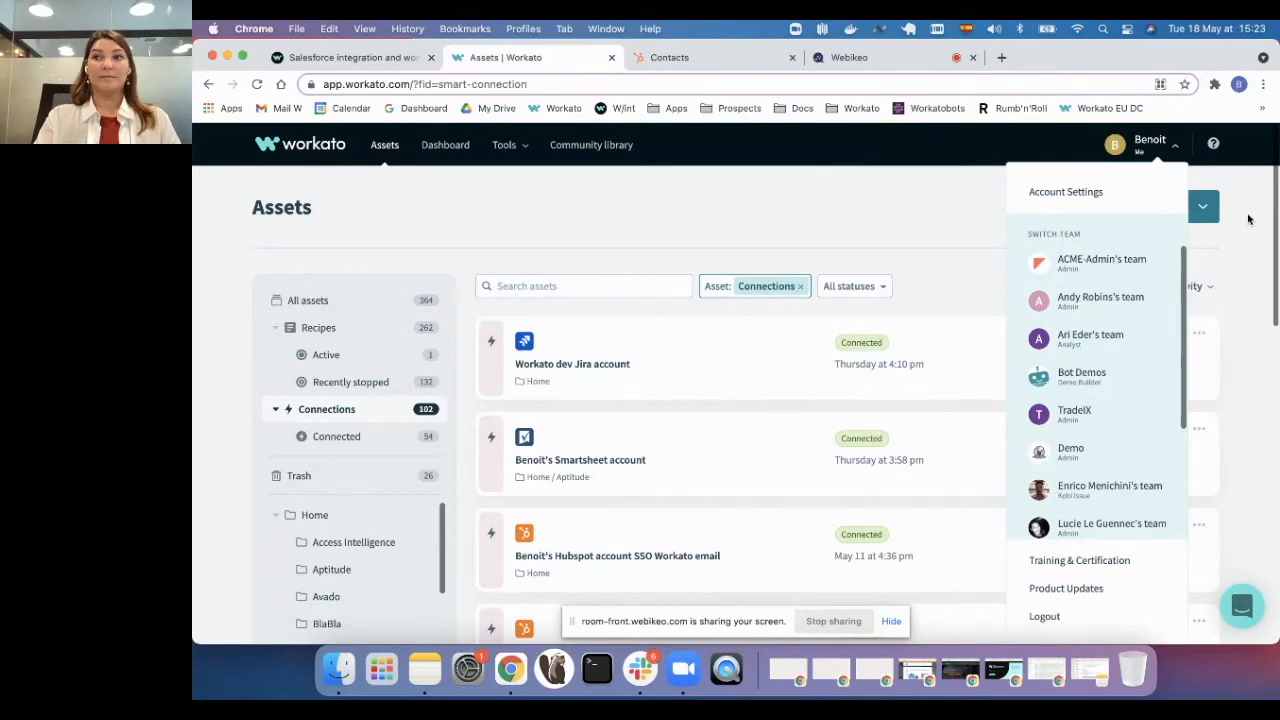
- Look over the asset folders under Home and the platform tools offered in the workspace
scroll(222, 384, "down", 1)
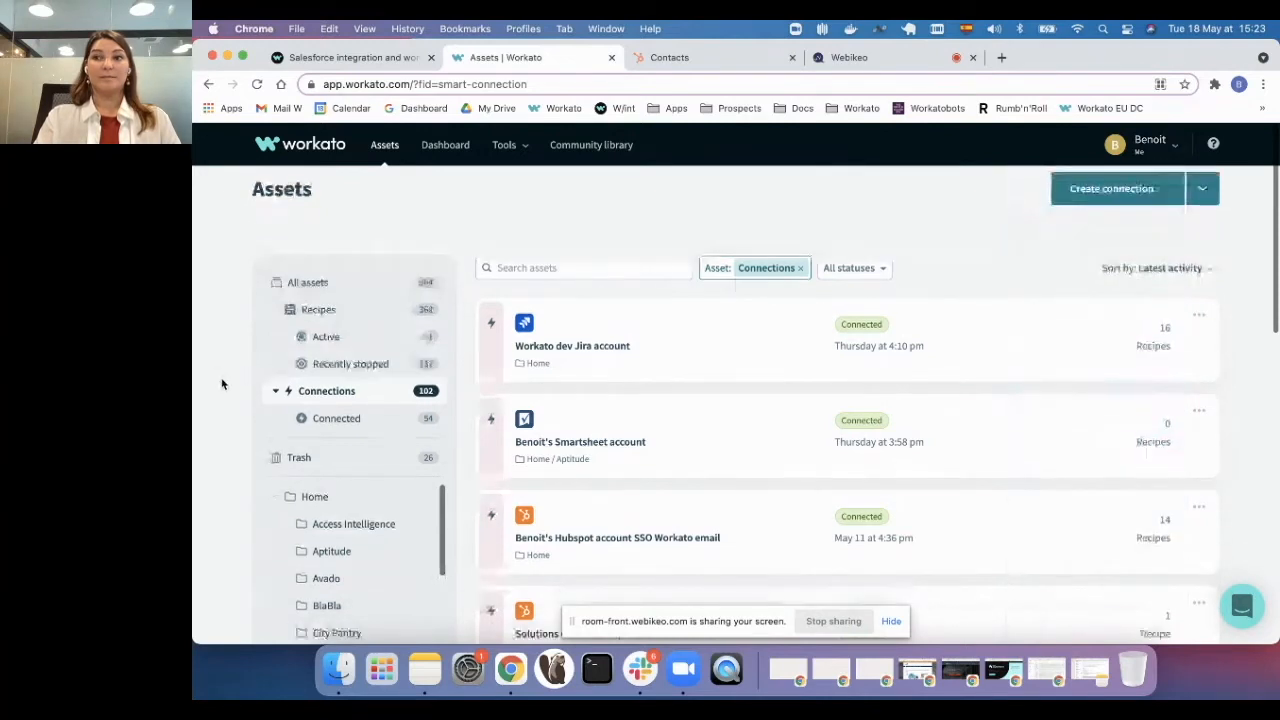
scroll(222, 384, "down", 3)
scroll(343, 471, "down", 2)
scroll(343, 475, "up", 2)
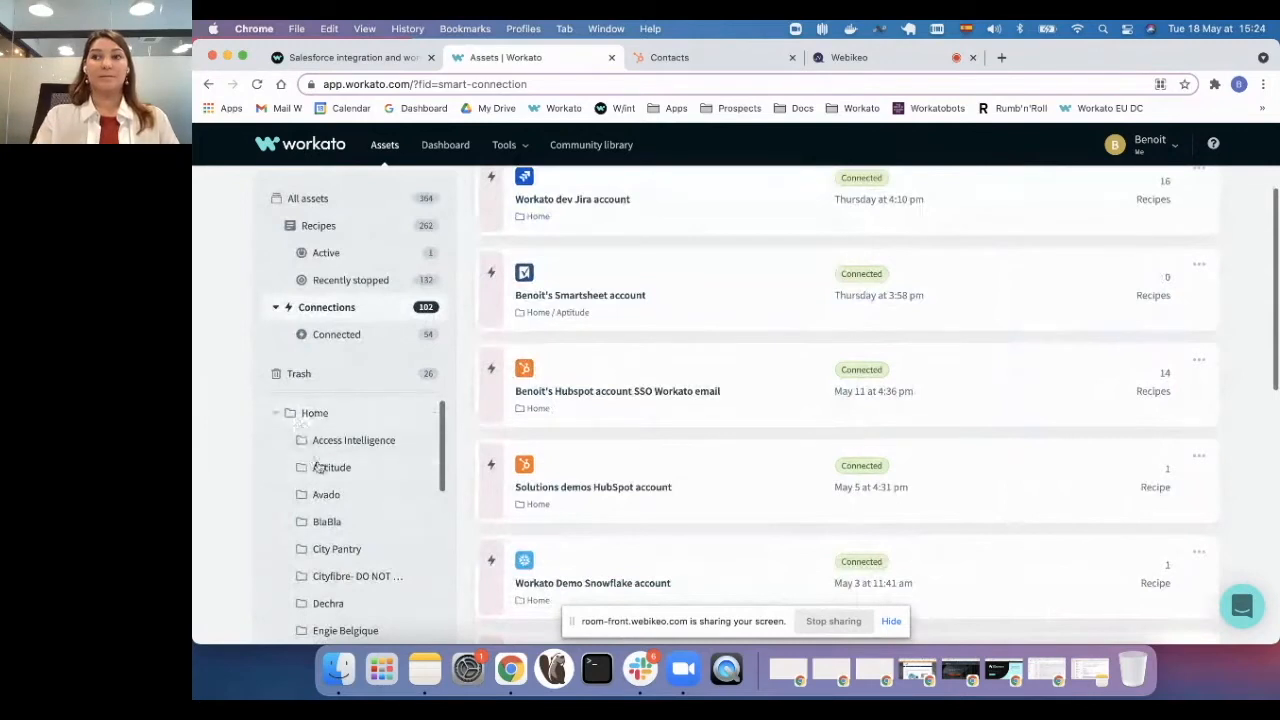
scroll(207, 352, "up", 3)
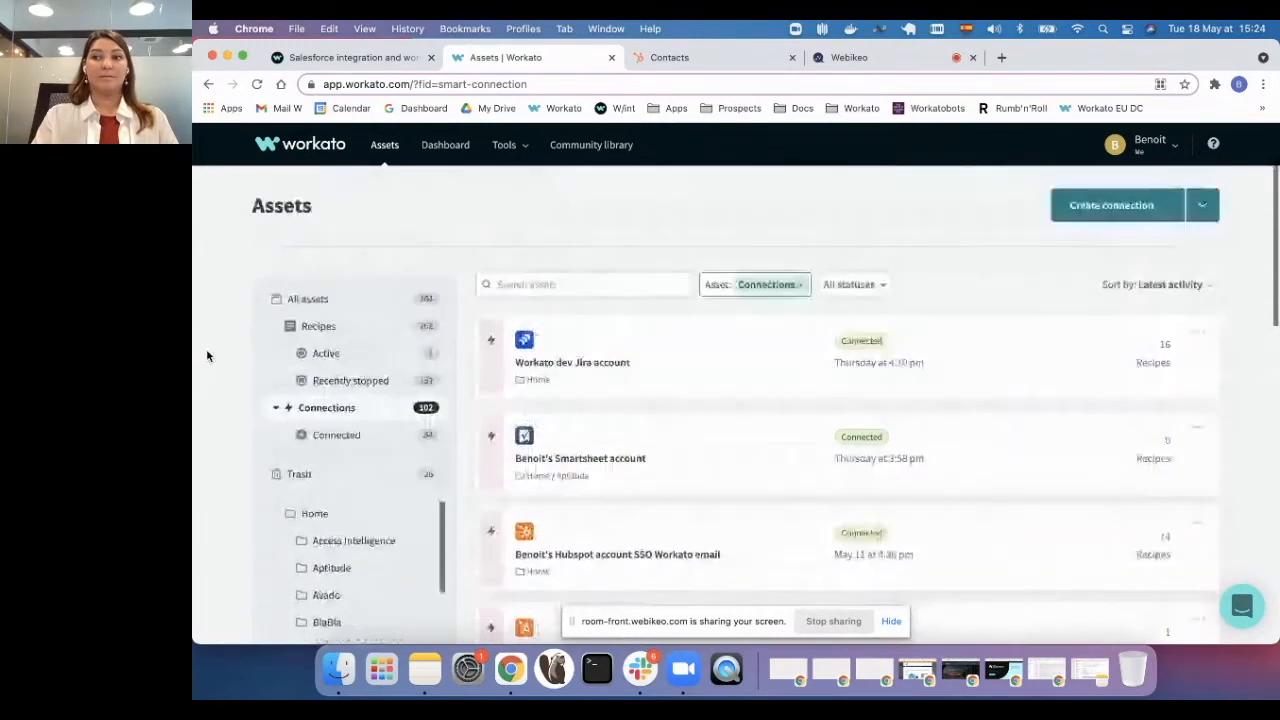
left_click(524, 148)
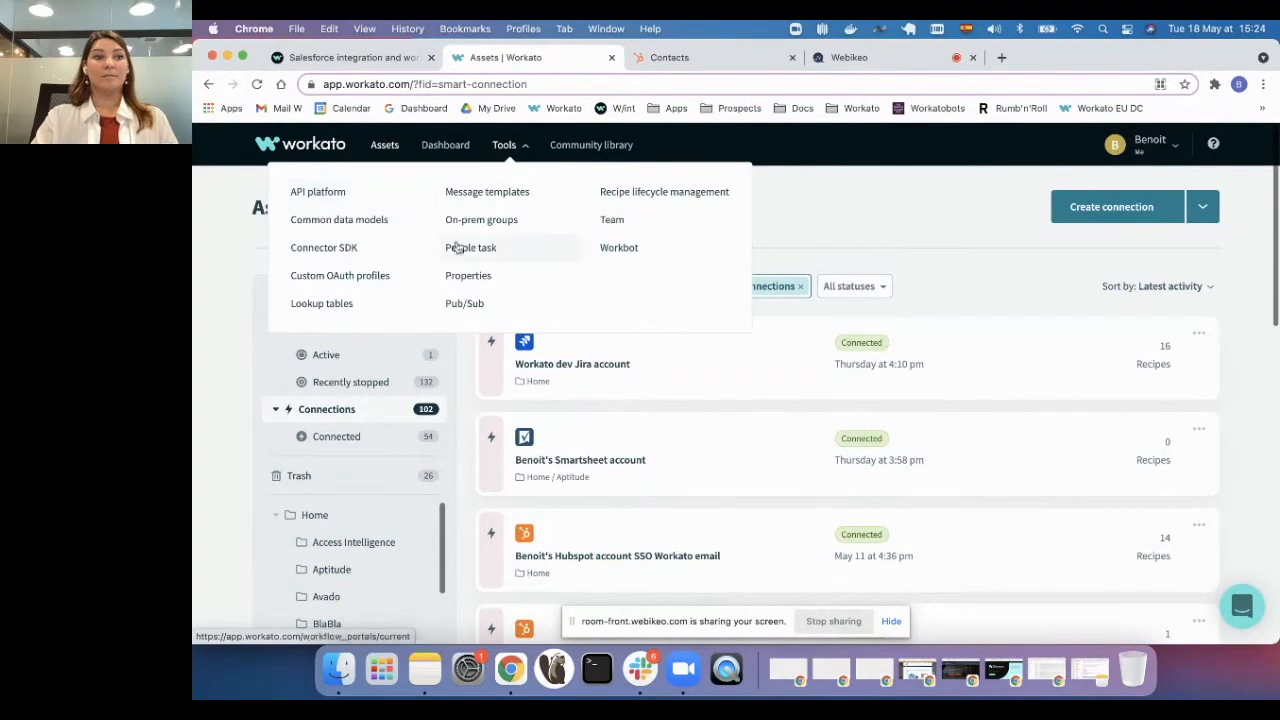
left_click(807, 190)
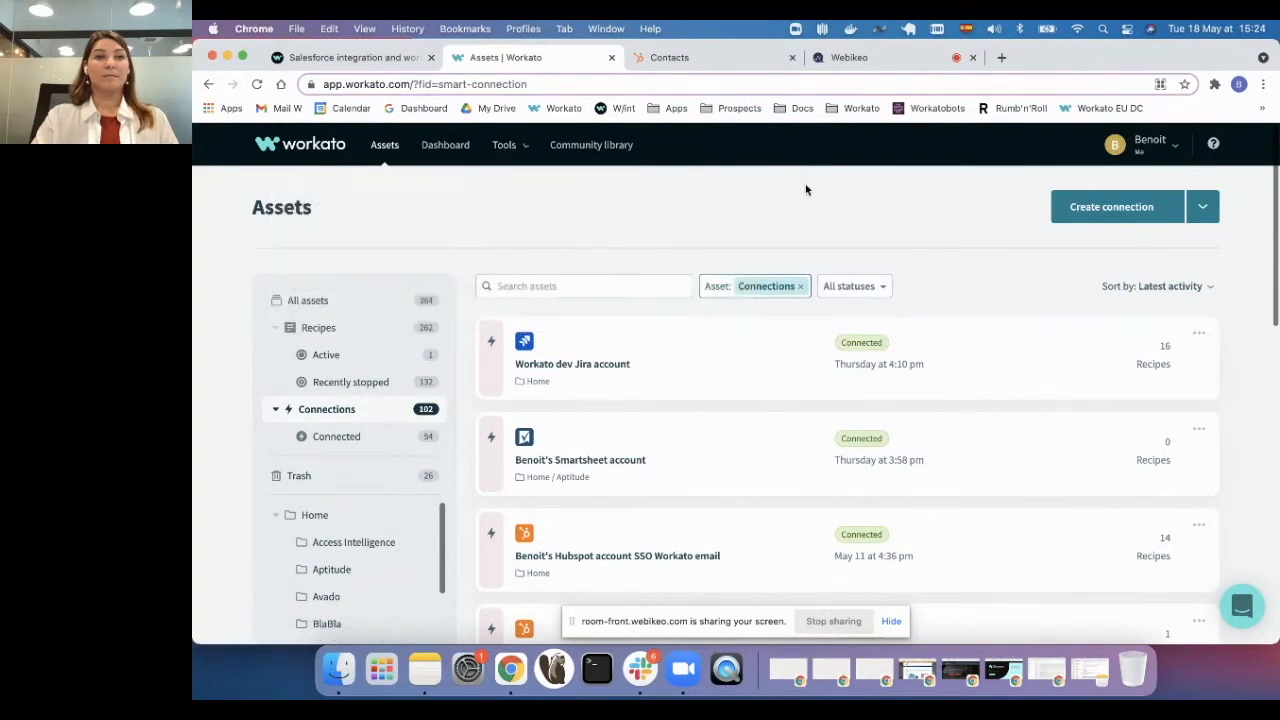
- Open the Community library and look over its recipe categories and popular apps
left_click(586, 148)
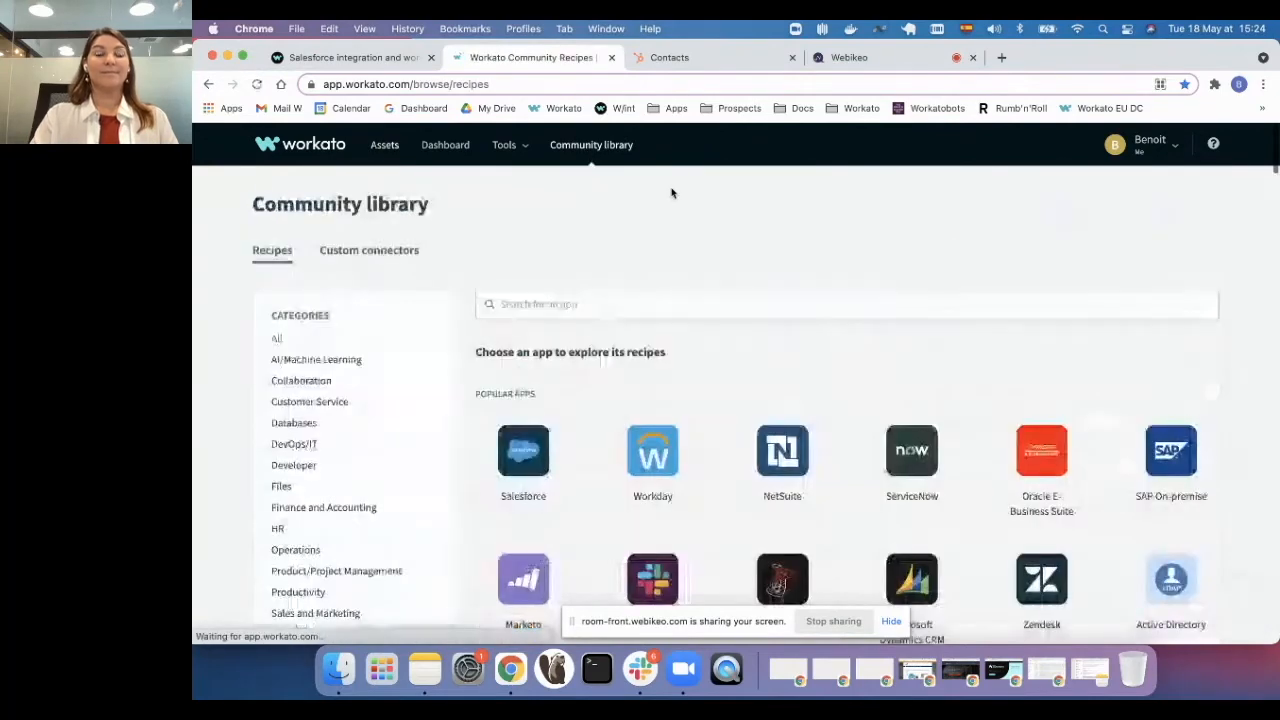
scroll(669, 210, "down", 1)
scroll(669, 213, "up", 1)
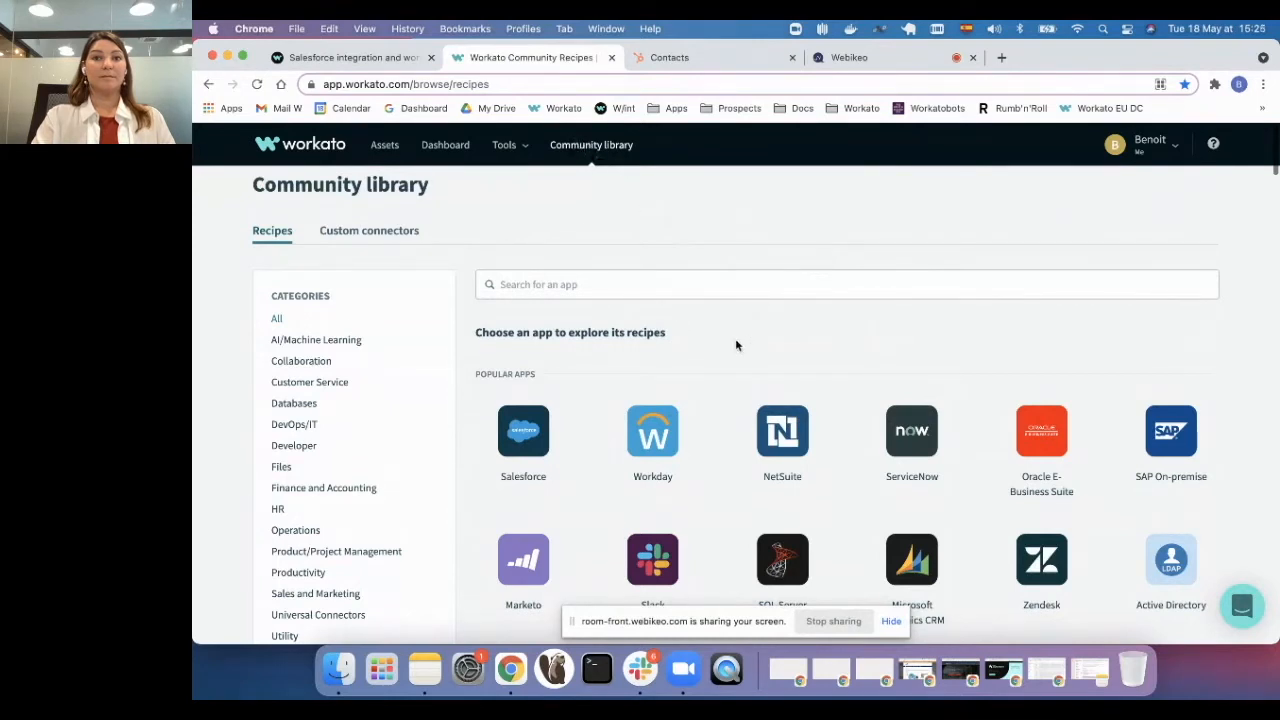
scroll(735, 345, "down", 1)
scroll(735, 345, "up", 1)
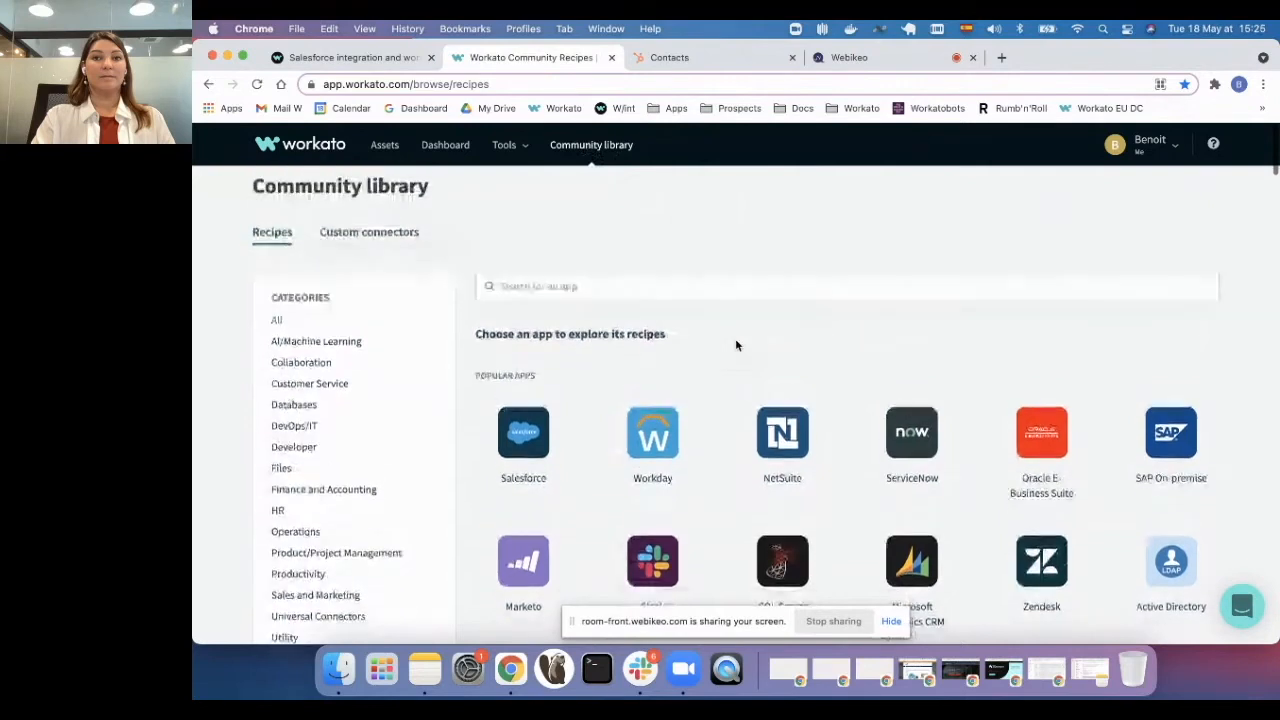
- Search the Community library for "salesforce hubspot" recipes and look through the matching ones
left_click(659, 285)
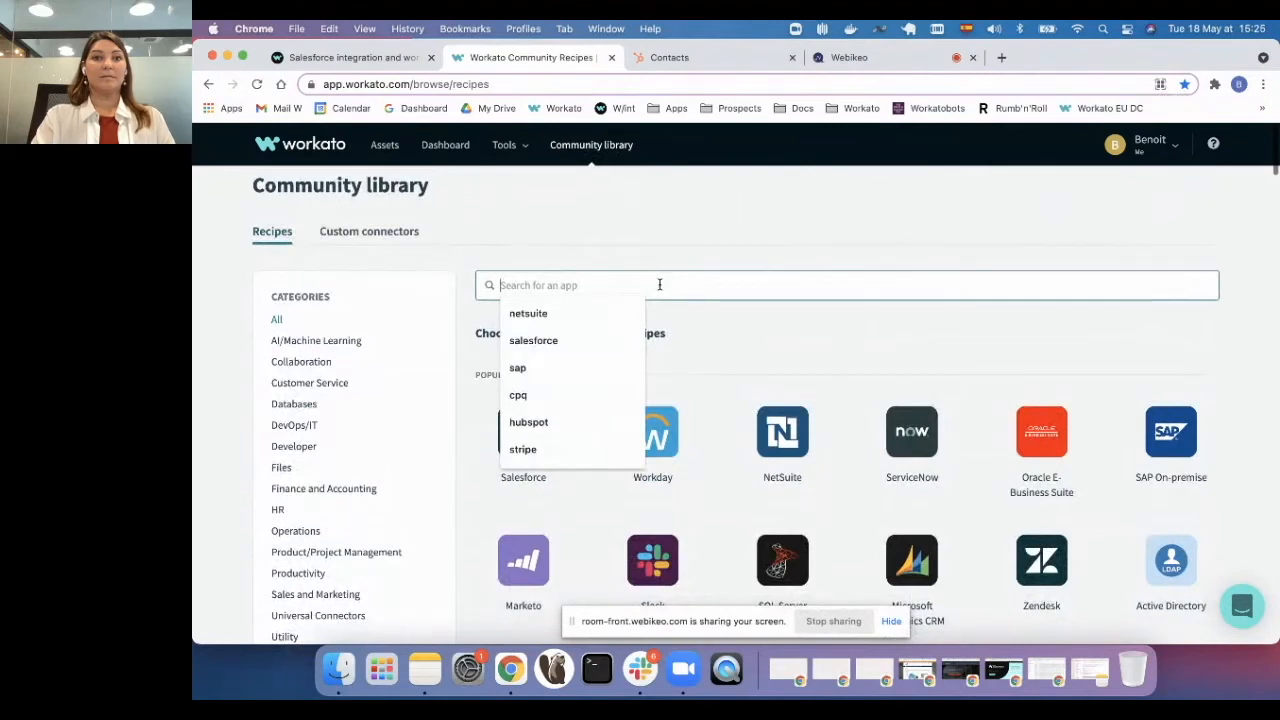
type("salesfor")
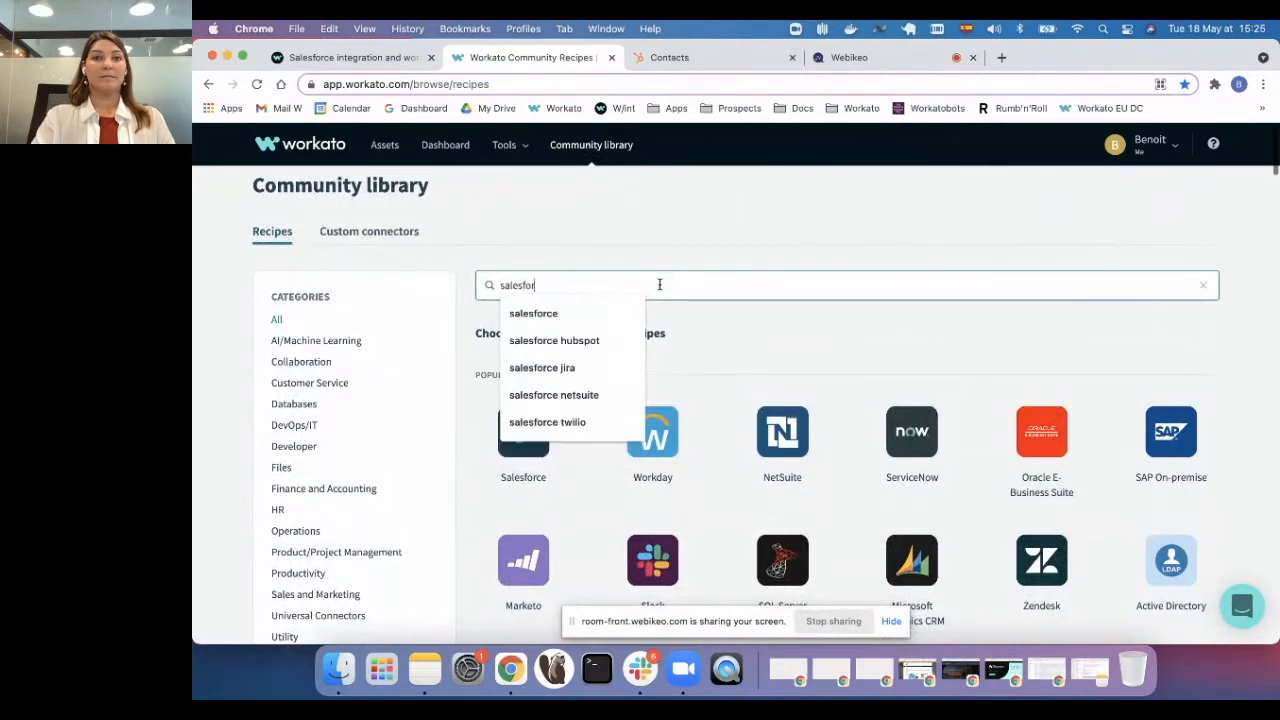
type("ce hubspot")
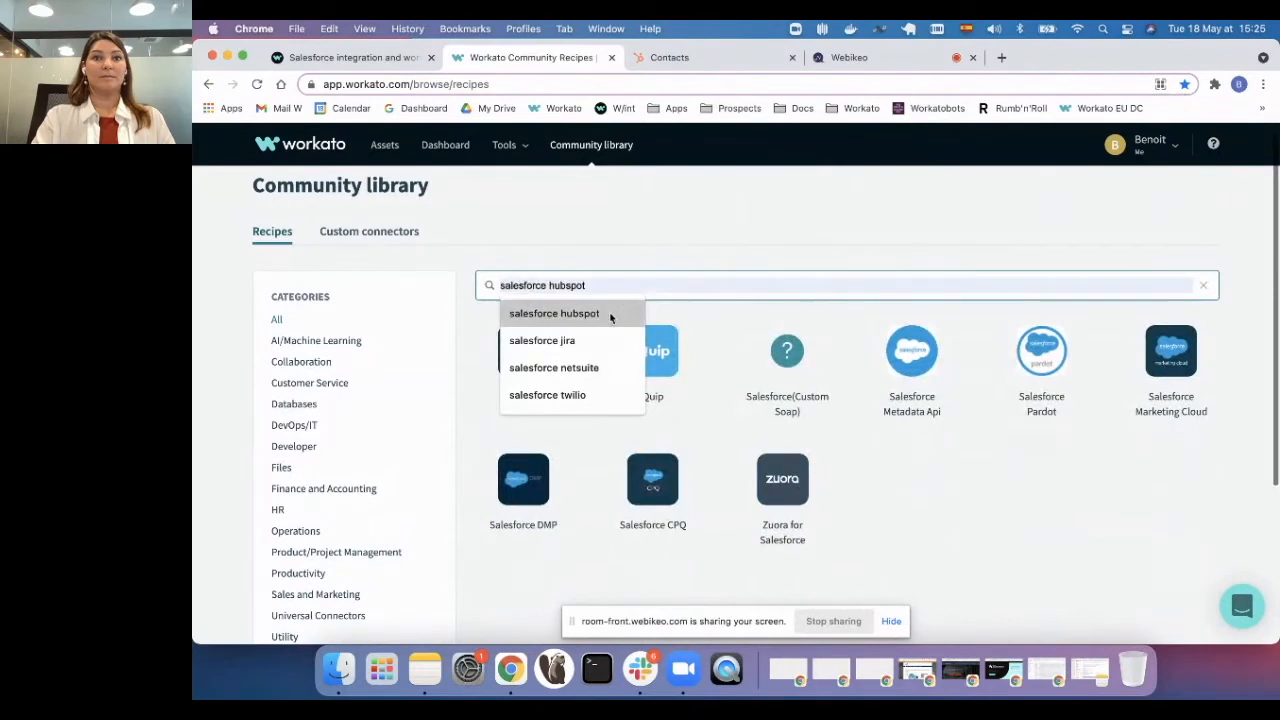
left_click(610, 315)
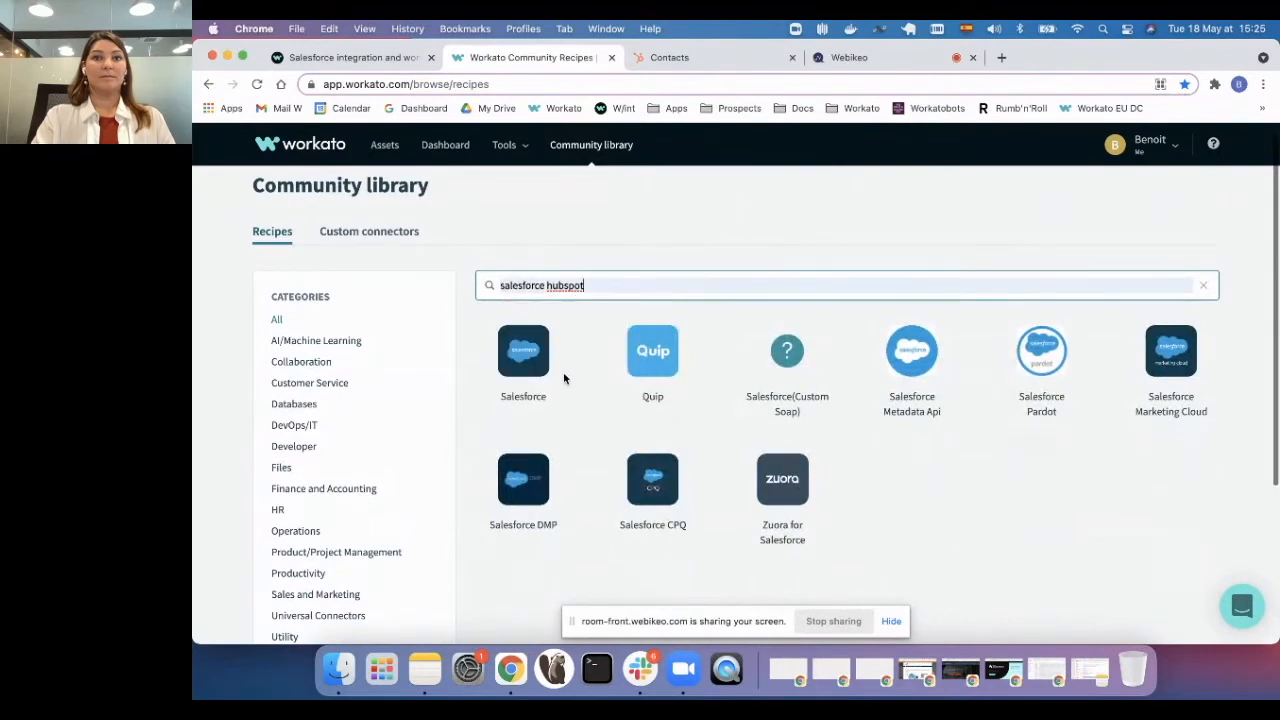
key("Return")
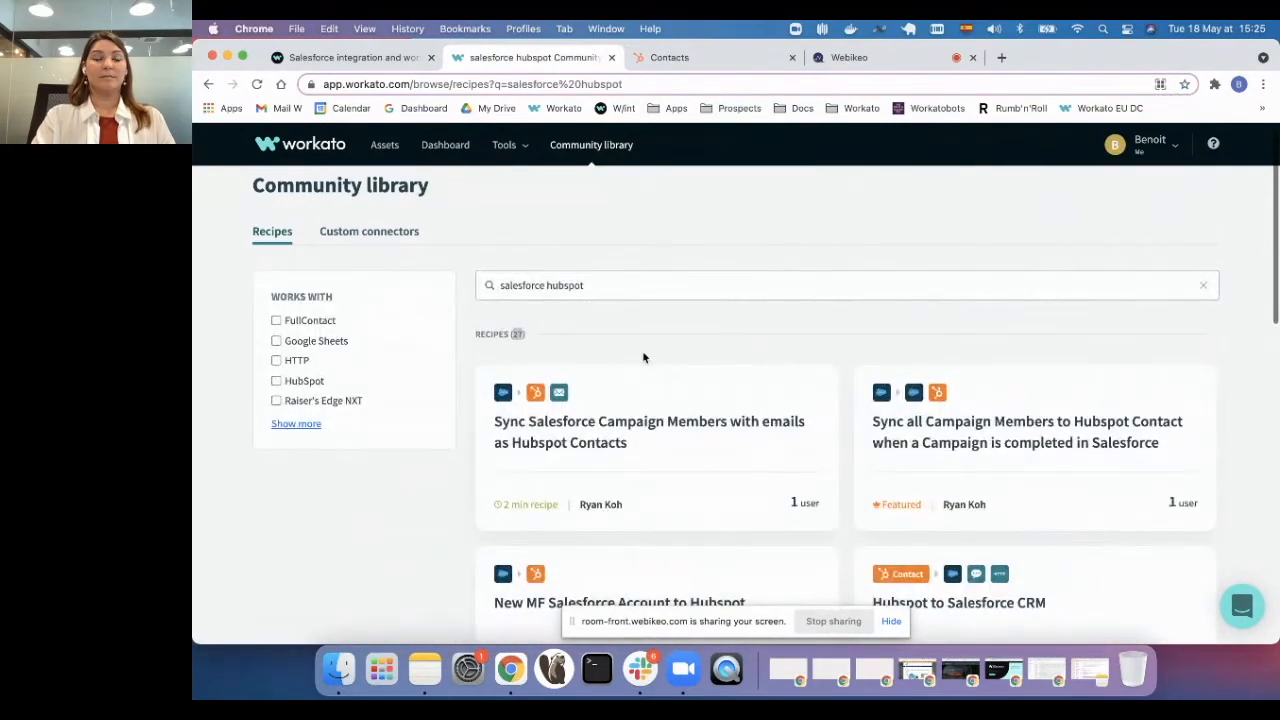
scroll(643, 357, "down", 3)
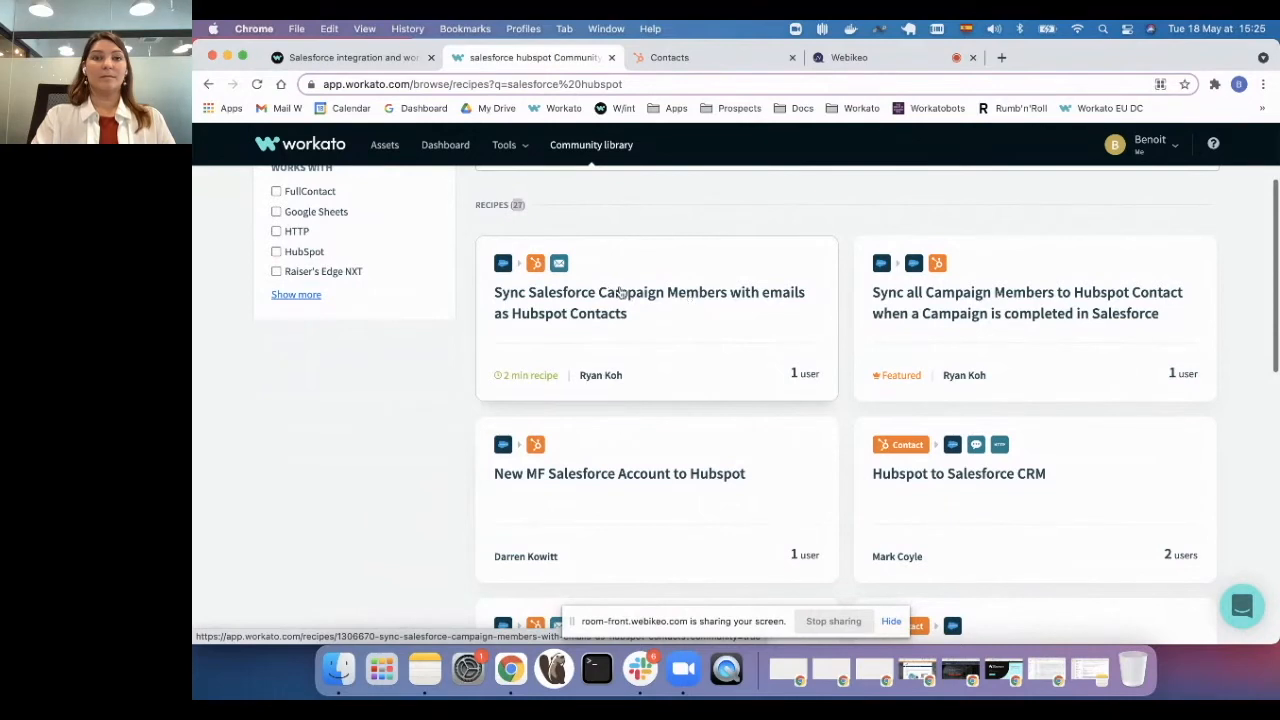
scroll(766, 306, "up", 3)
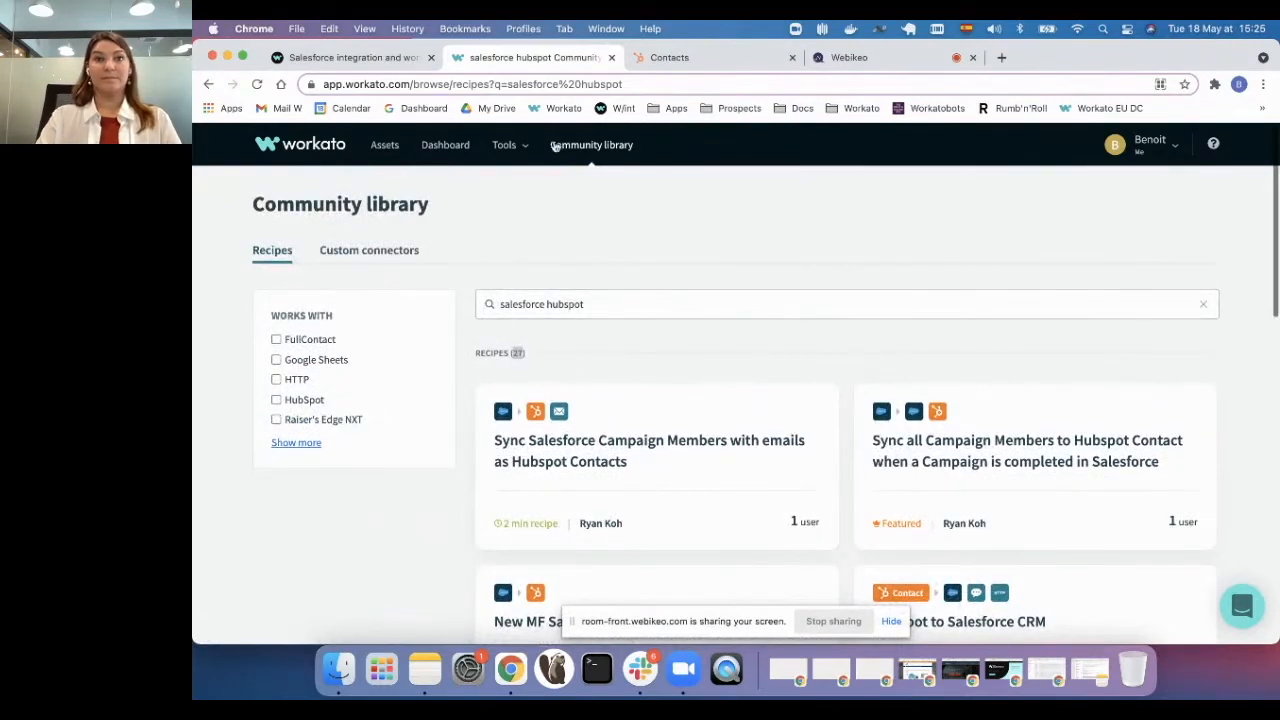
- Open the account dashboard, set its period to Last 30 days, and review the job chart and per-recipe activity
left_click(449, 150)
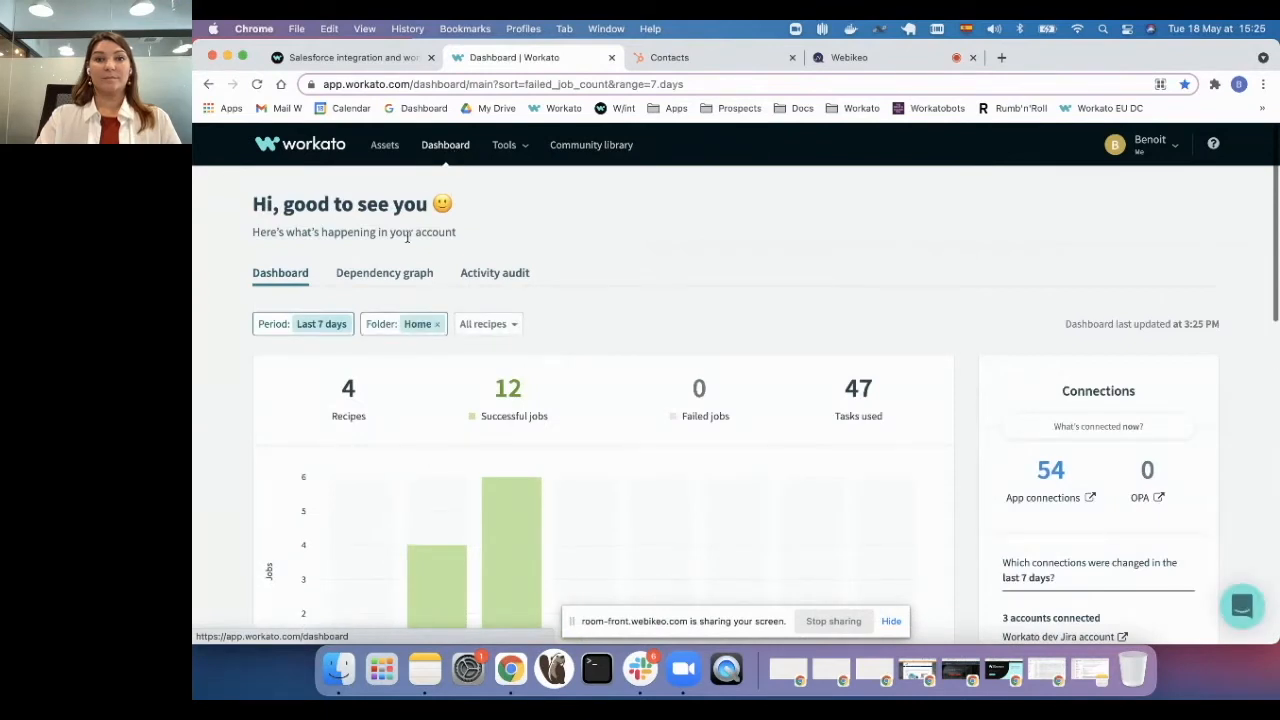
left_click(315, 326)
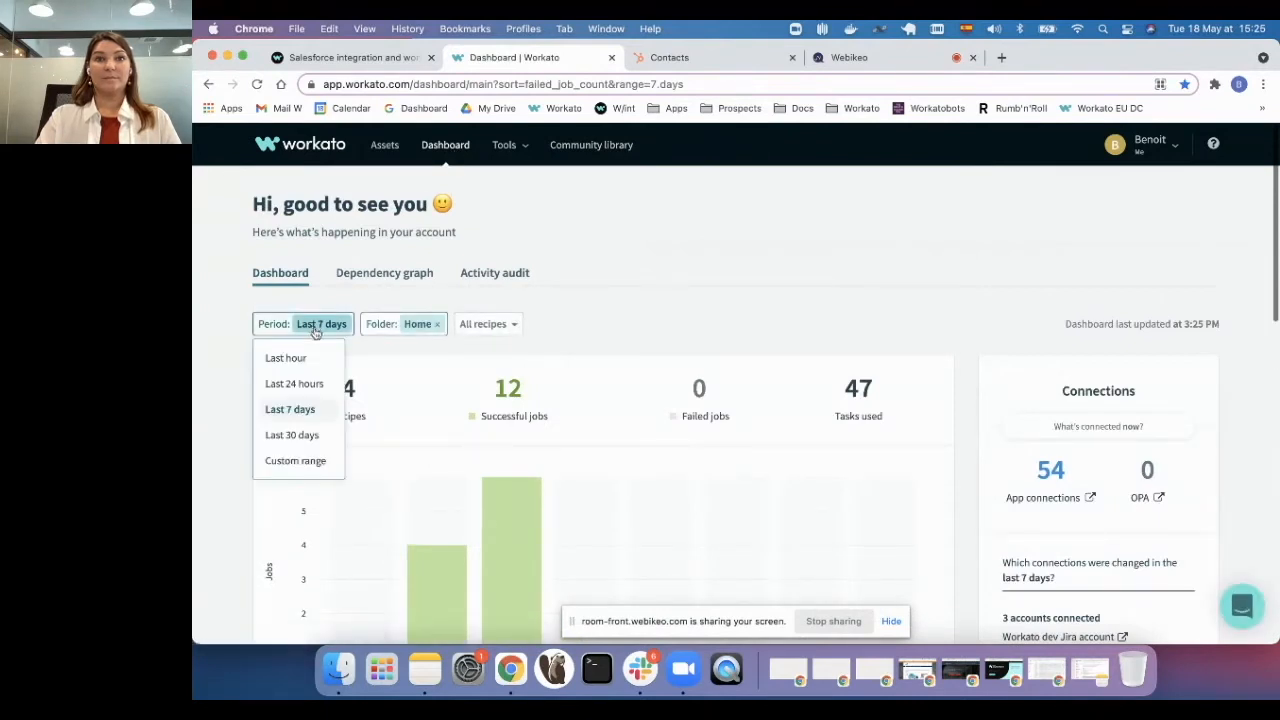
left_click(303, 437)
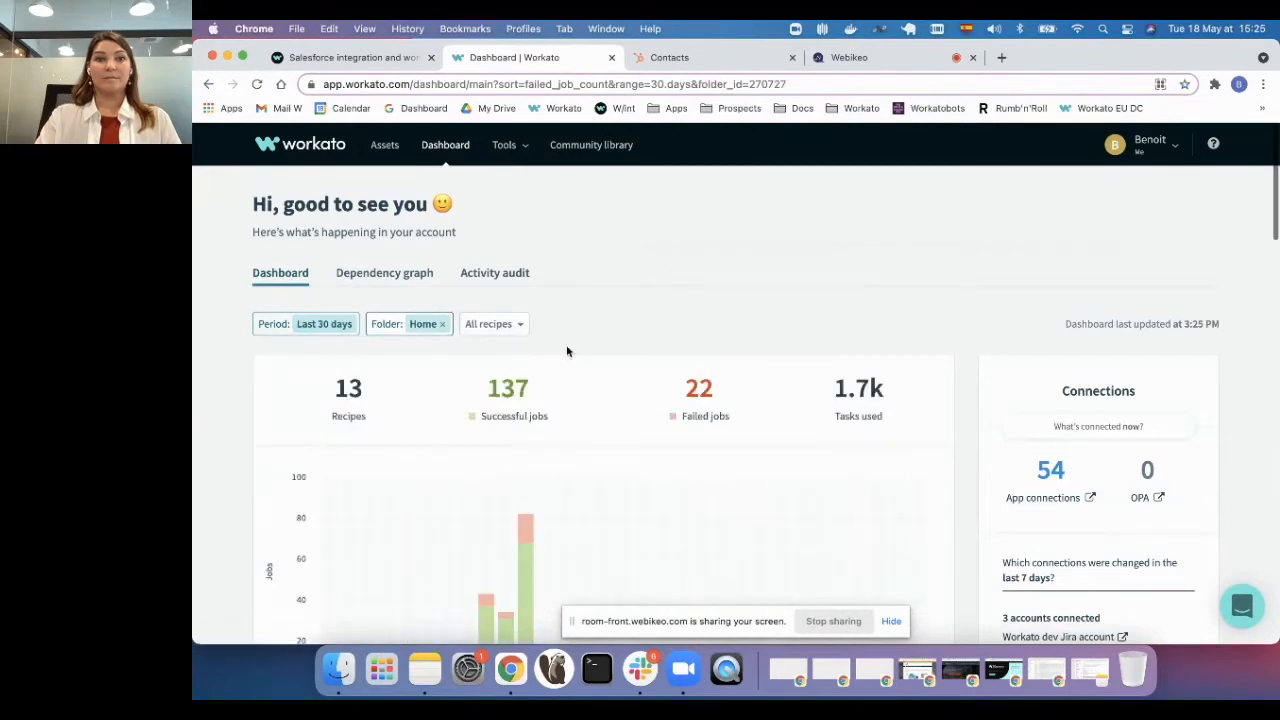
scroll(566, 351, "down", 2)
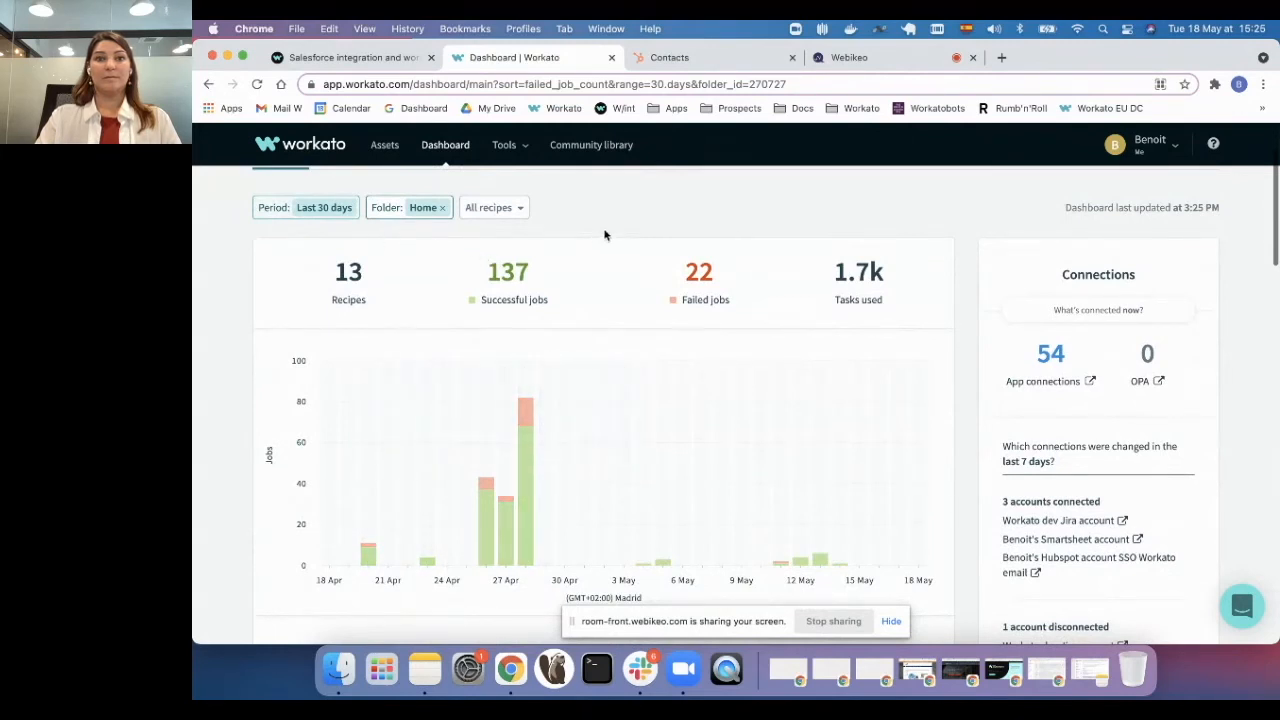
scroll(627, 233, "up", 2)
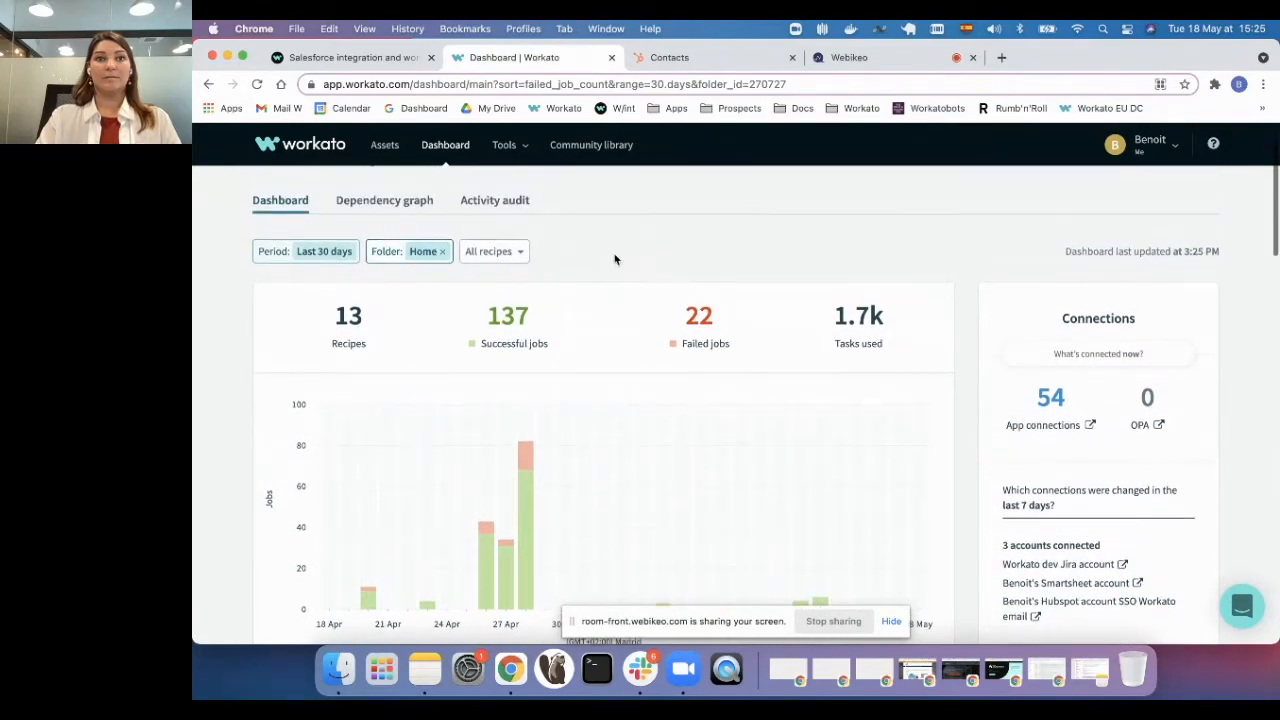
scroll(615, 260, "down", 15)
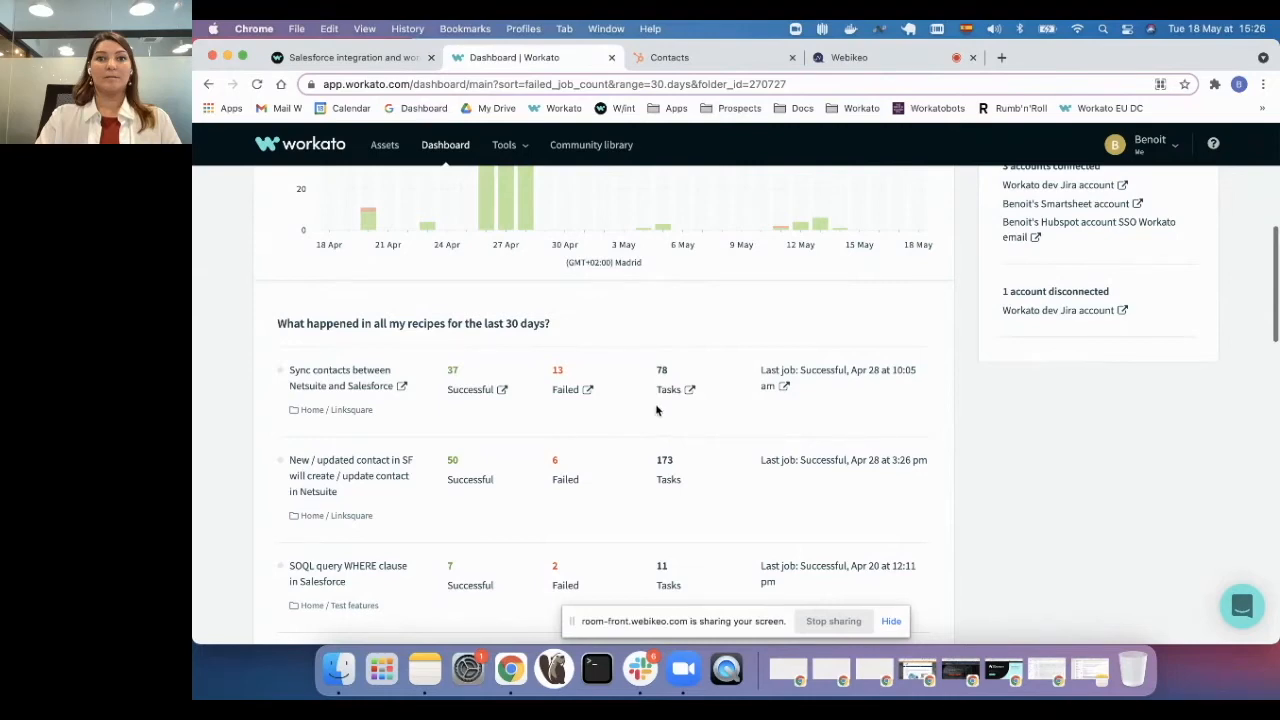
scroll(679, 430, "up", 3)
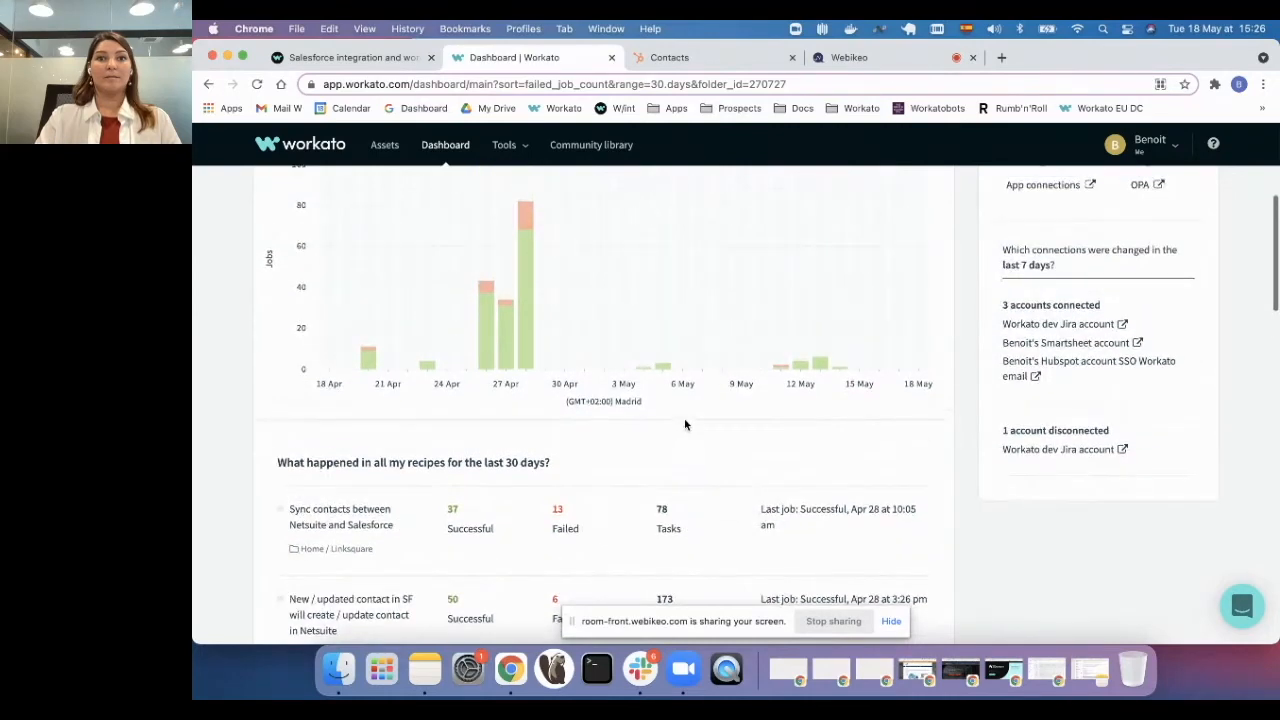
scroll(685, 425, "up", 5)
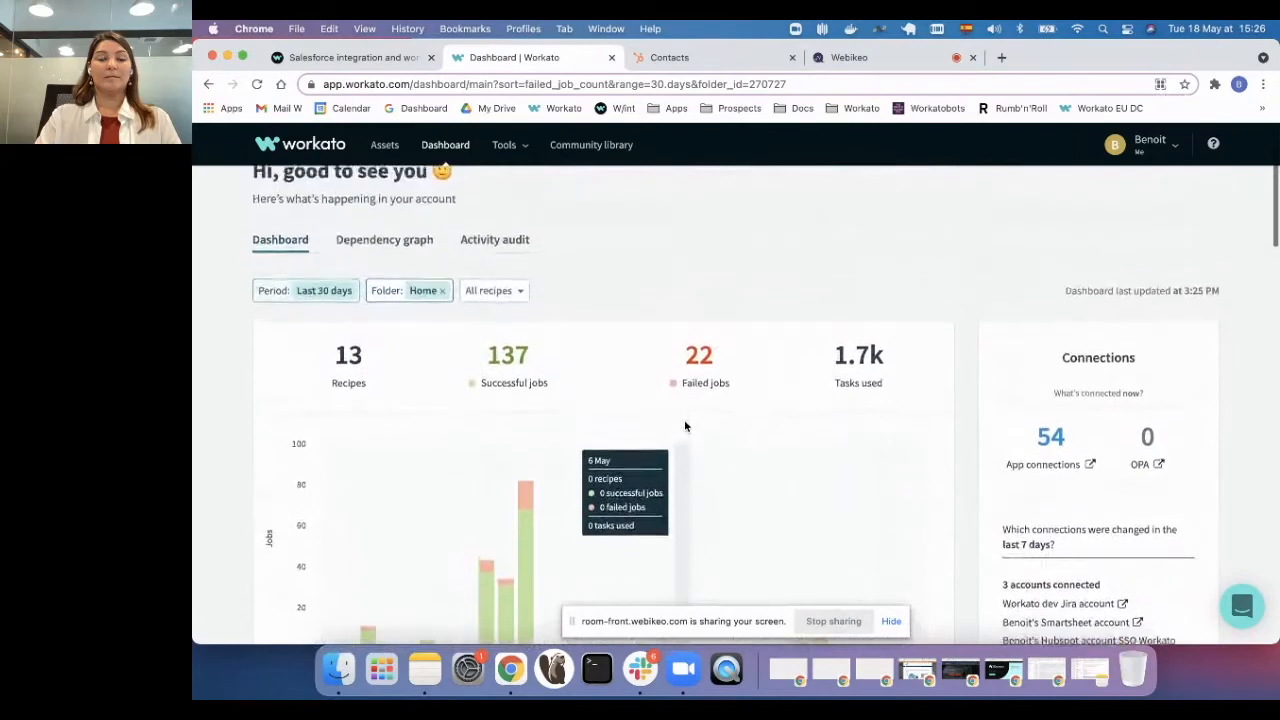
scroll(686, 426, "up", 1)
- Create a new recipe from the Assets page and name it "Contacts de Hubspot vers Salesforce"
left_click(386, 146)
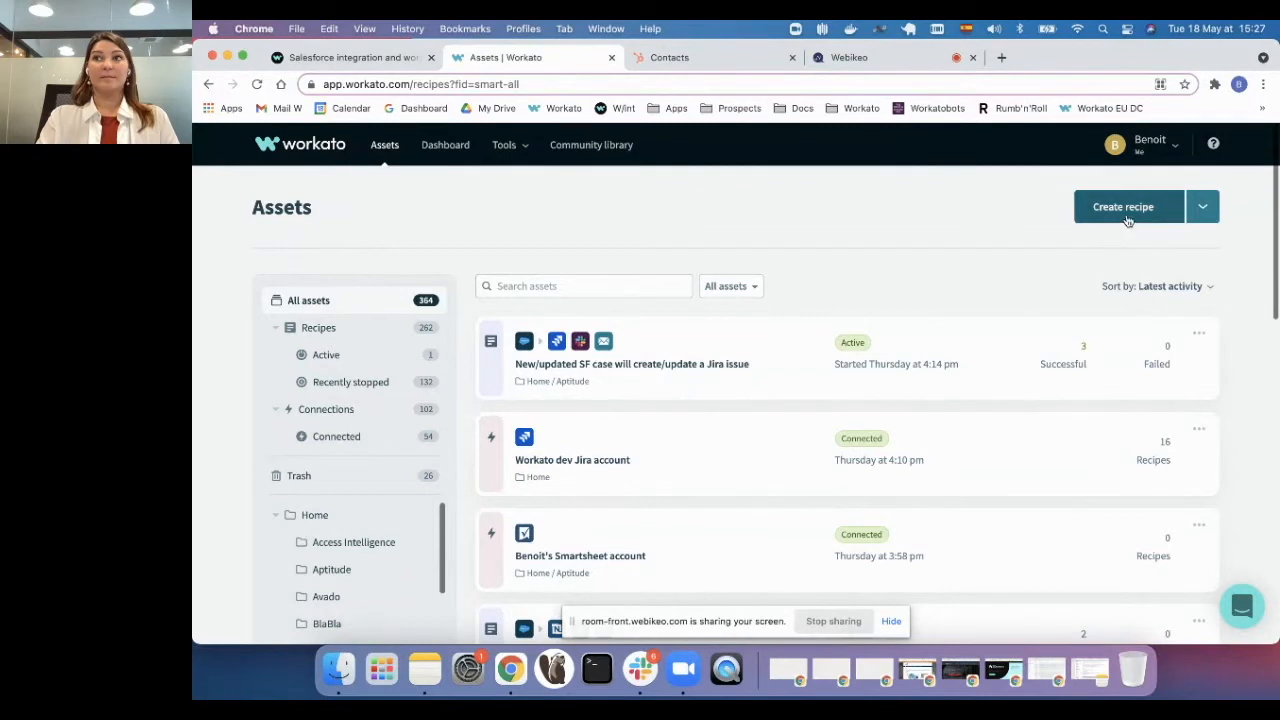
left_click(1126, 218)
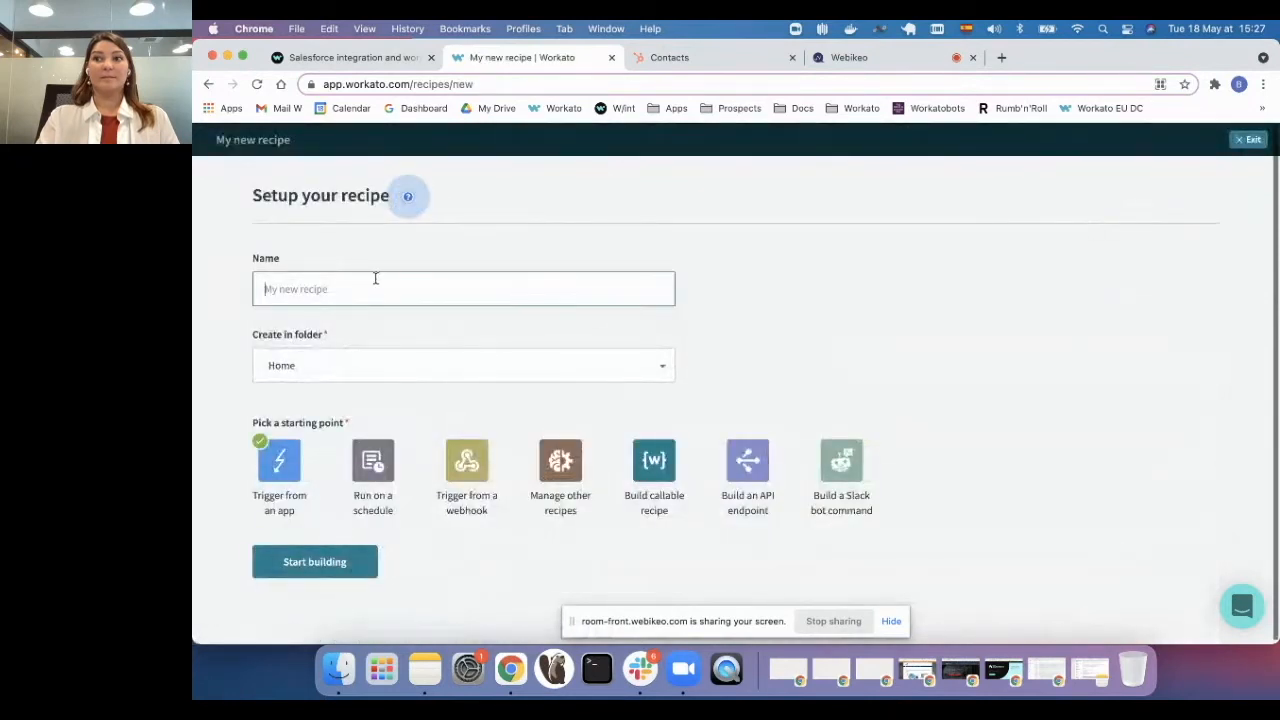
type("Contacts")
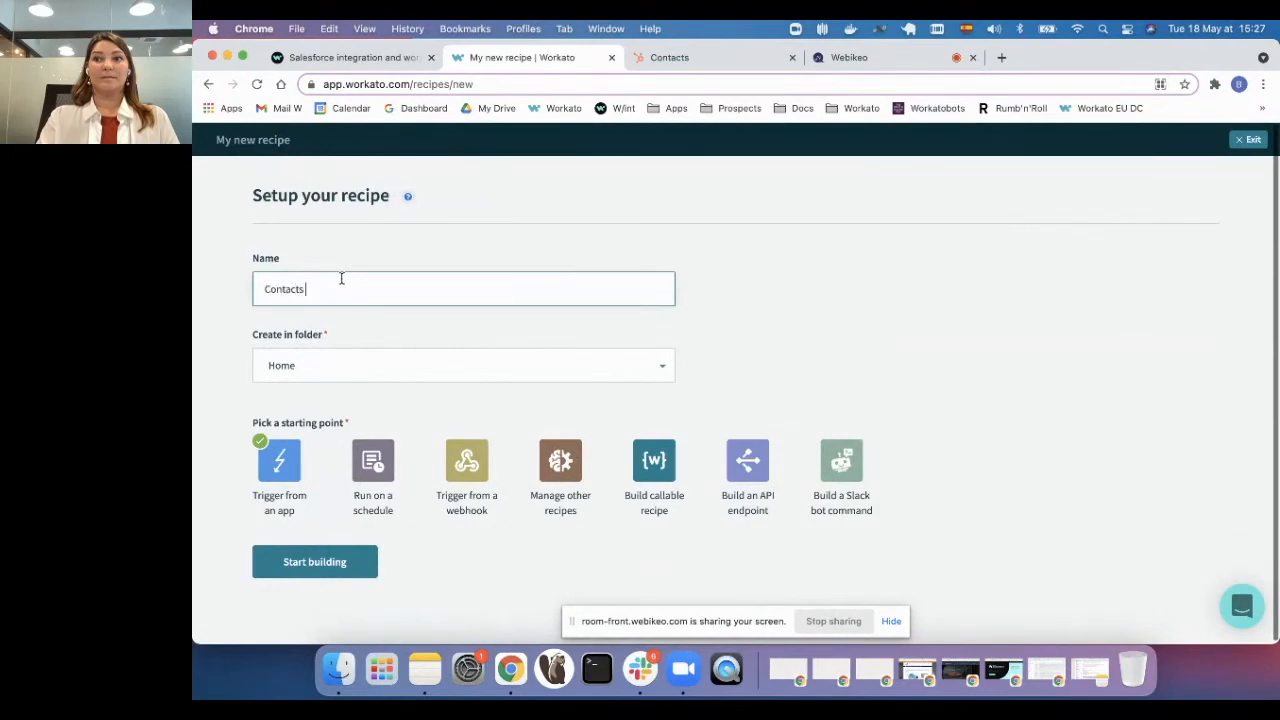
type(" de Hu")
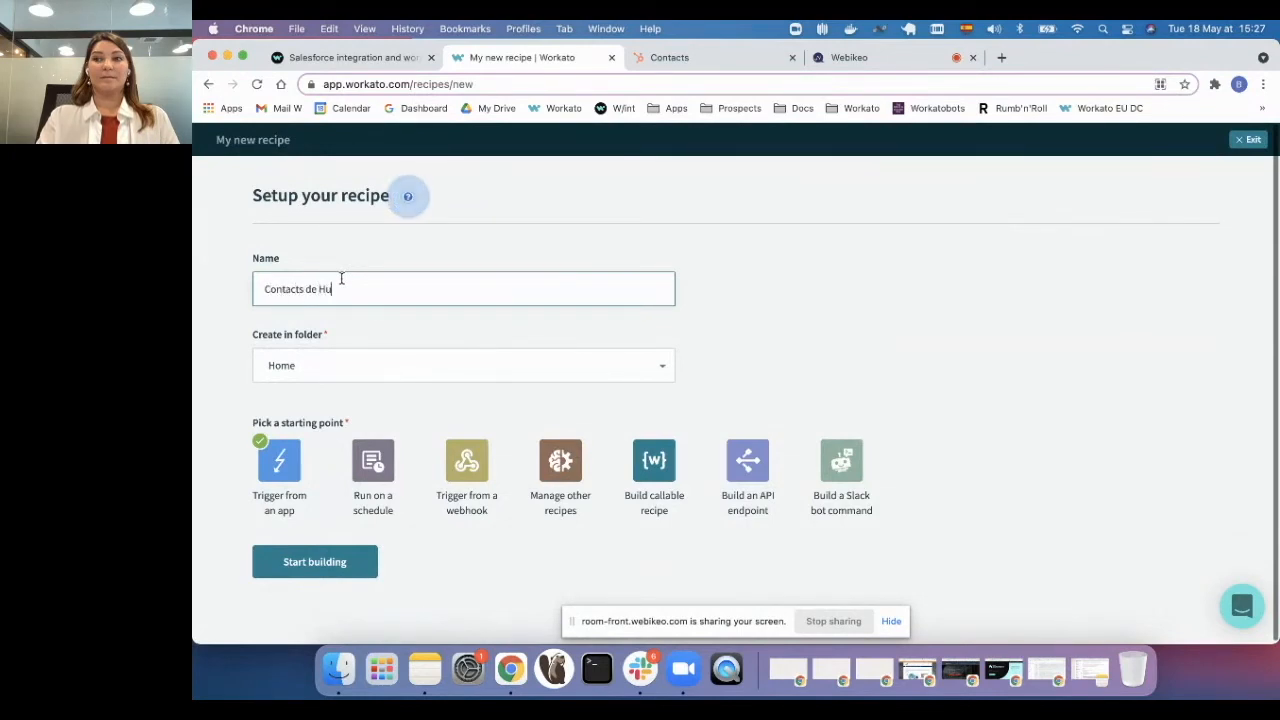
type("bspot vers Salesforce")
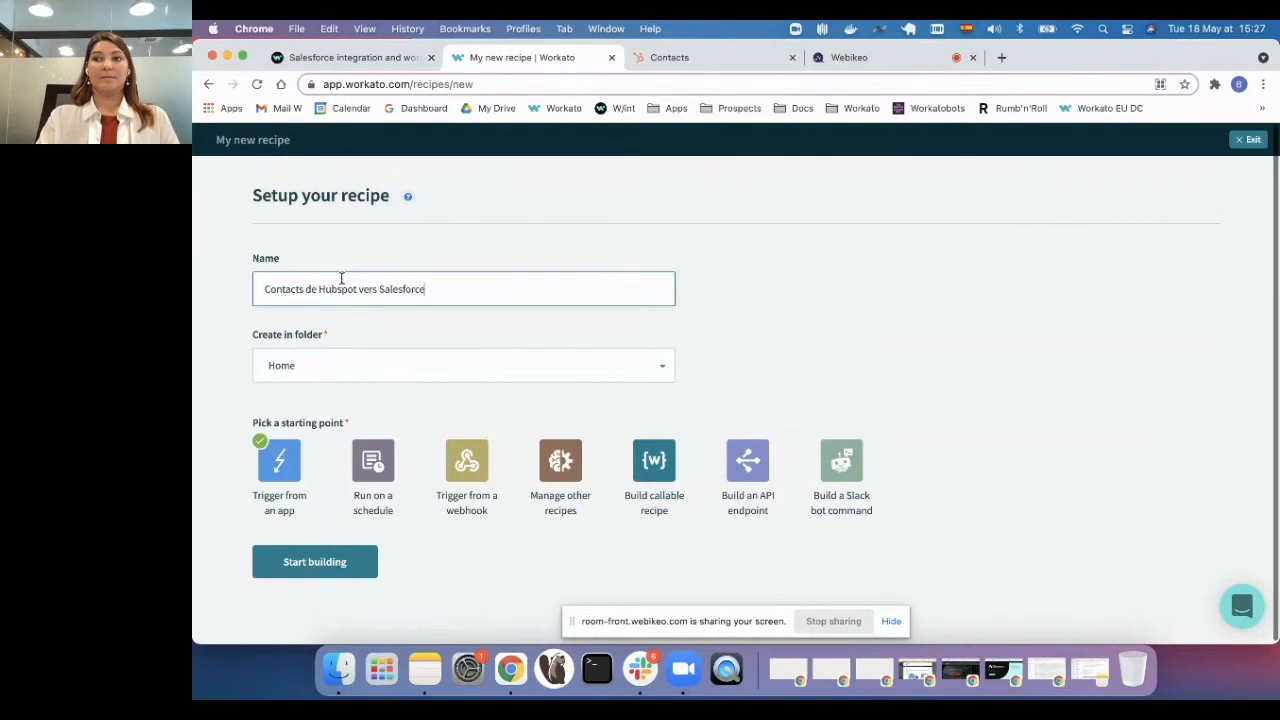
- Store the recipe in the Webikeo folder and start building it with the app trigger starting point
left_click(494, 366)
scroll(386, 523, "down", 10)
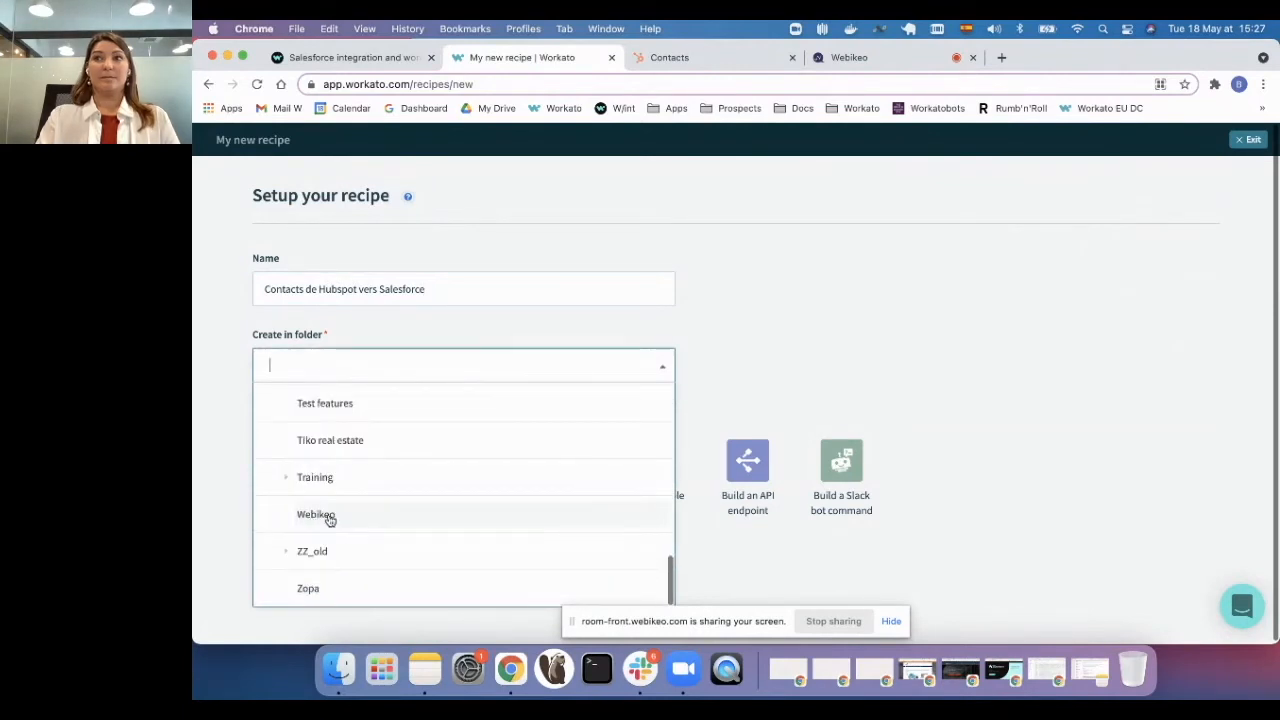
left_click(322, 517)
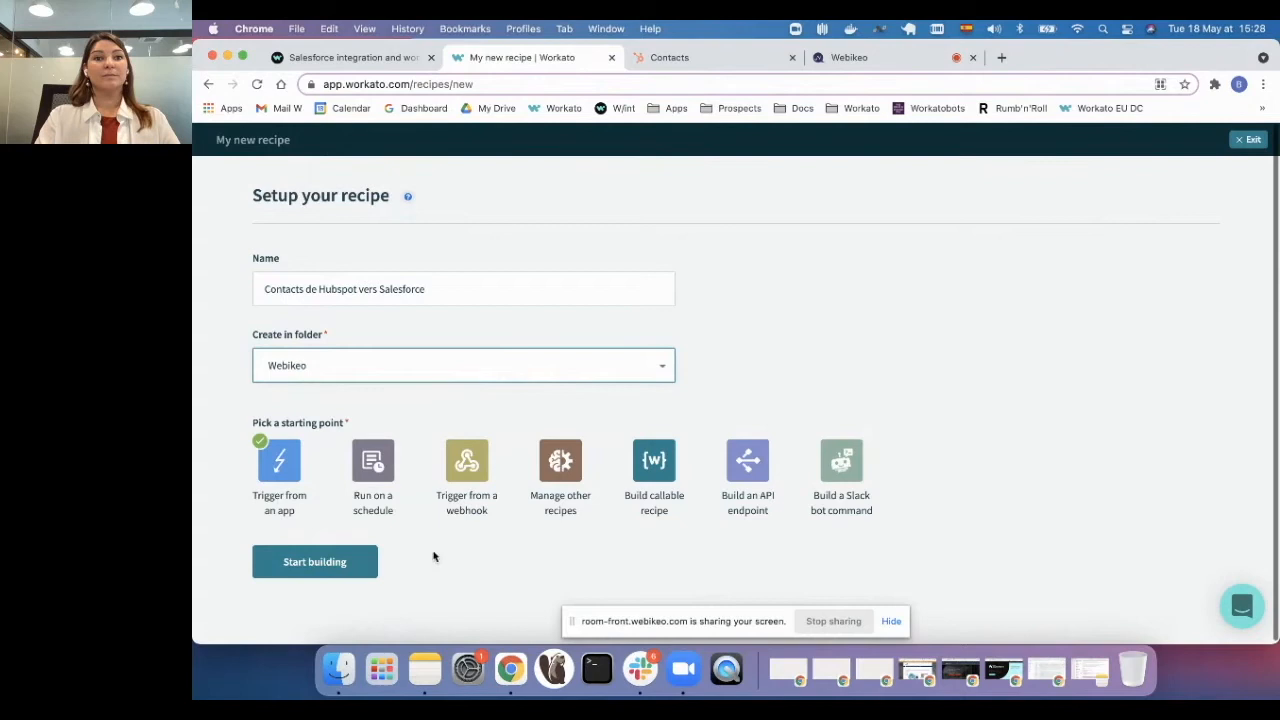
left_click(349, 575)
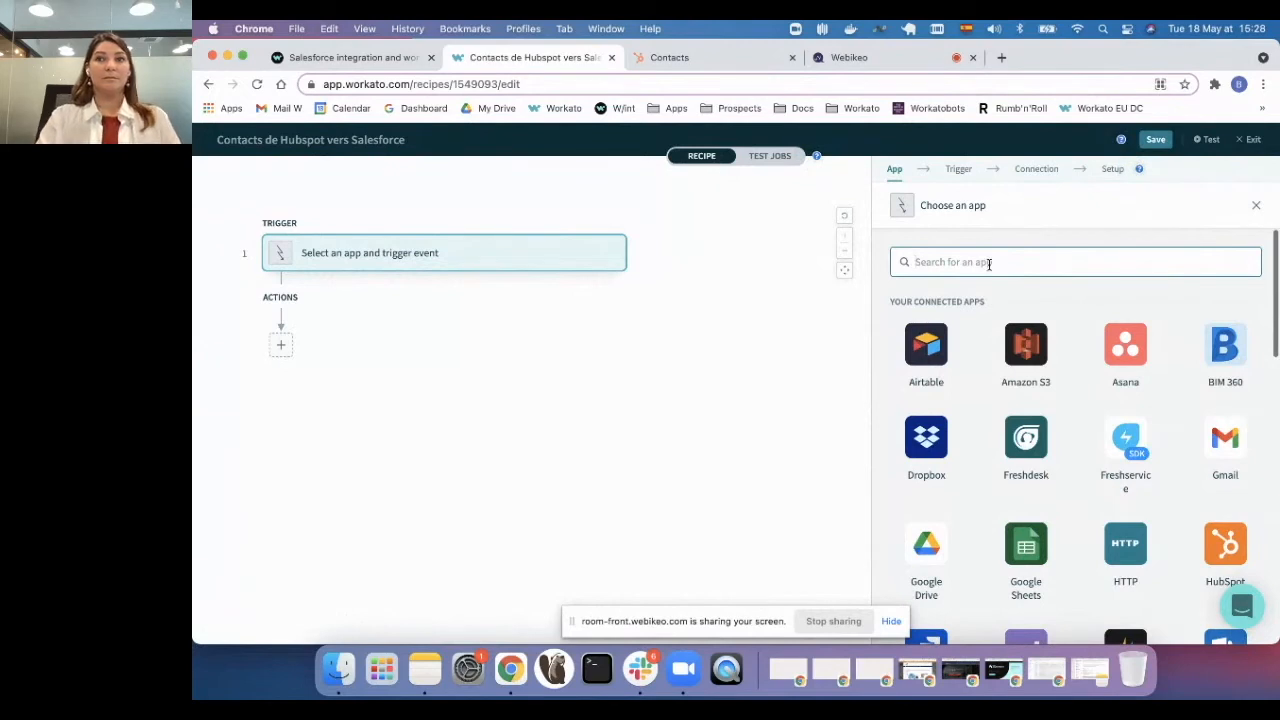
- Set the recipe's trigger to HubSpot's New contact event, using the Hubspot account SSO Workato email connection
type("hubspot")
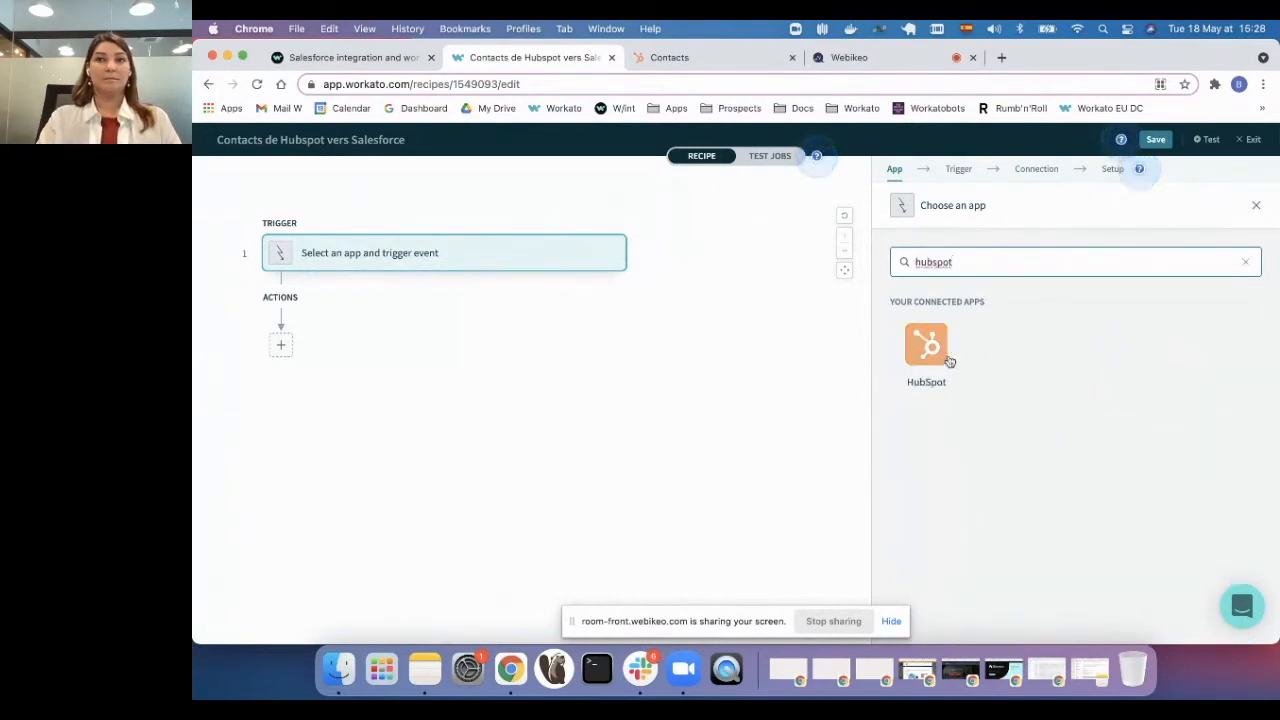
left_click(933, 343)
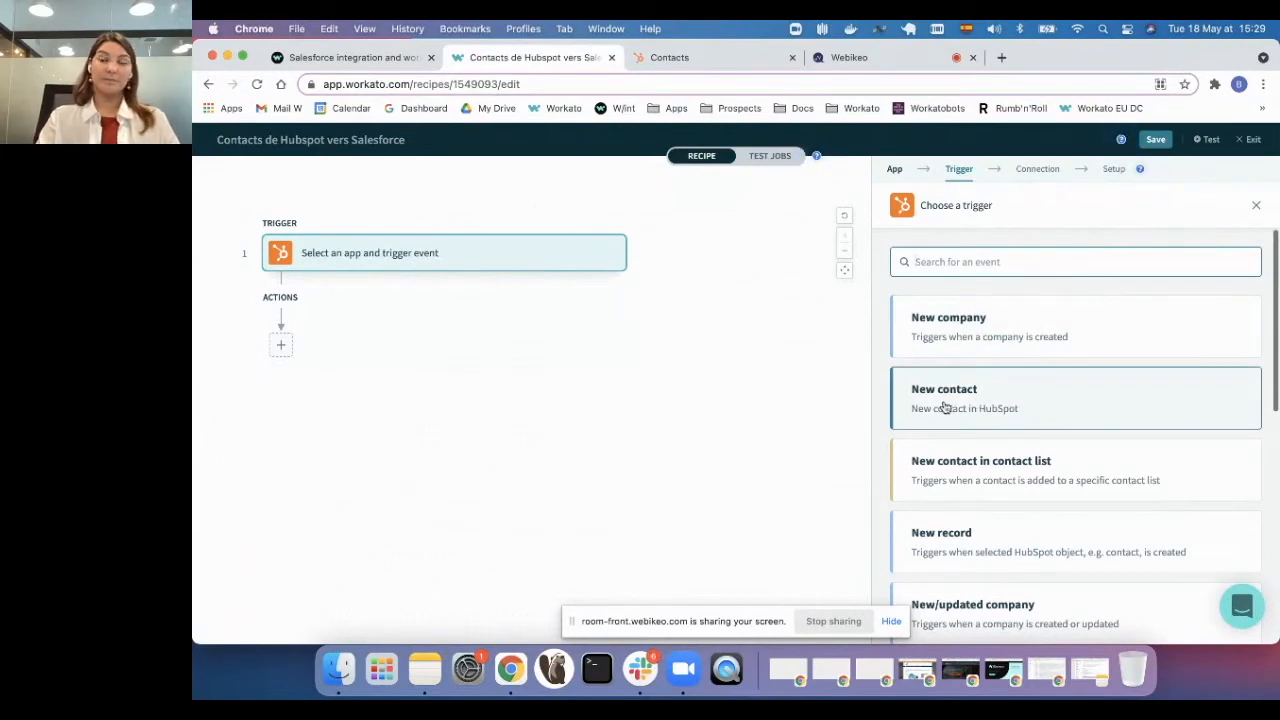
left_click(1001, 410)
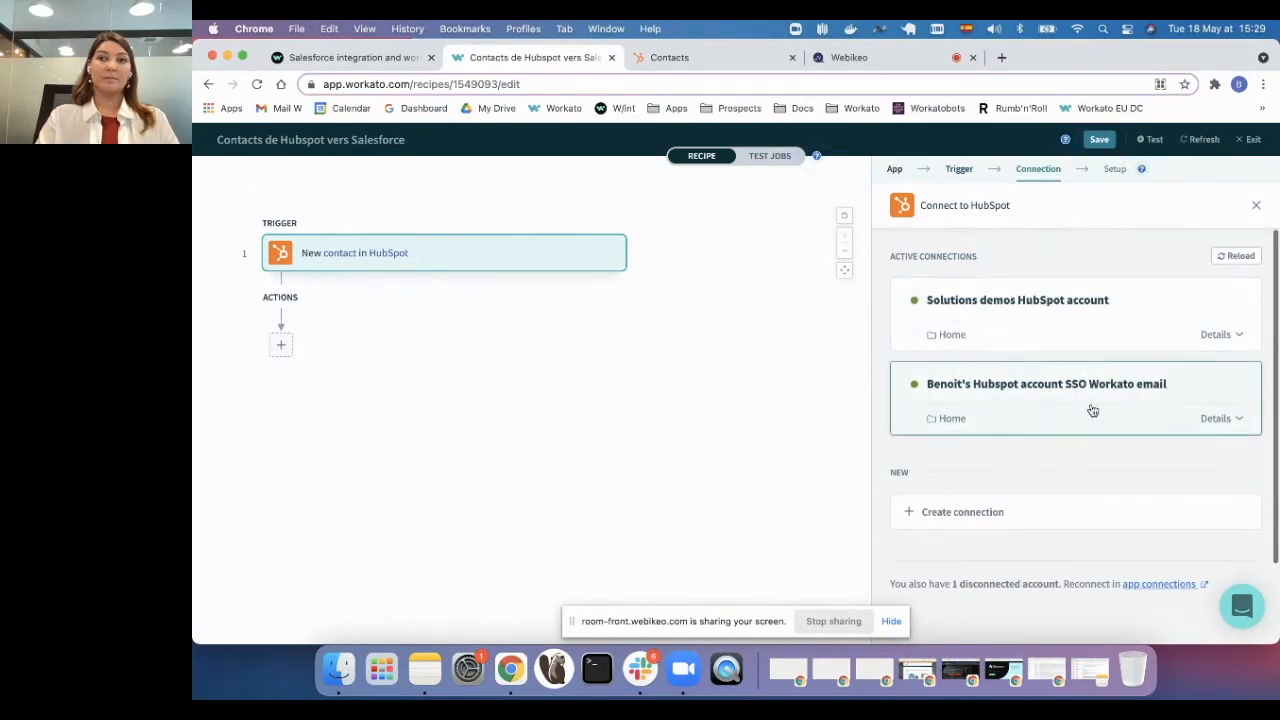
left_click(1005, 400)
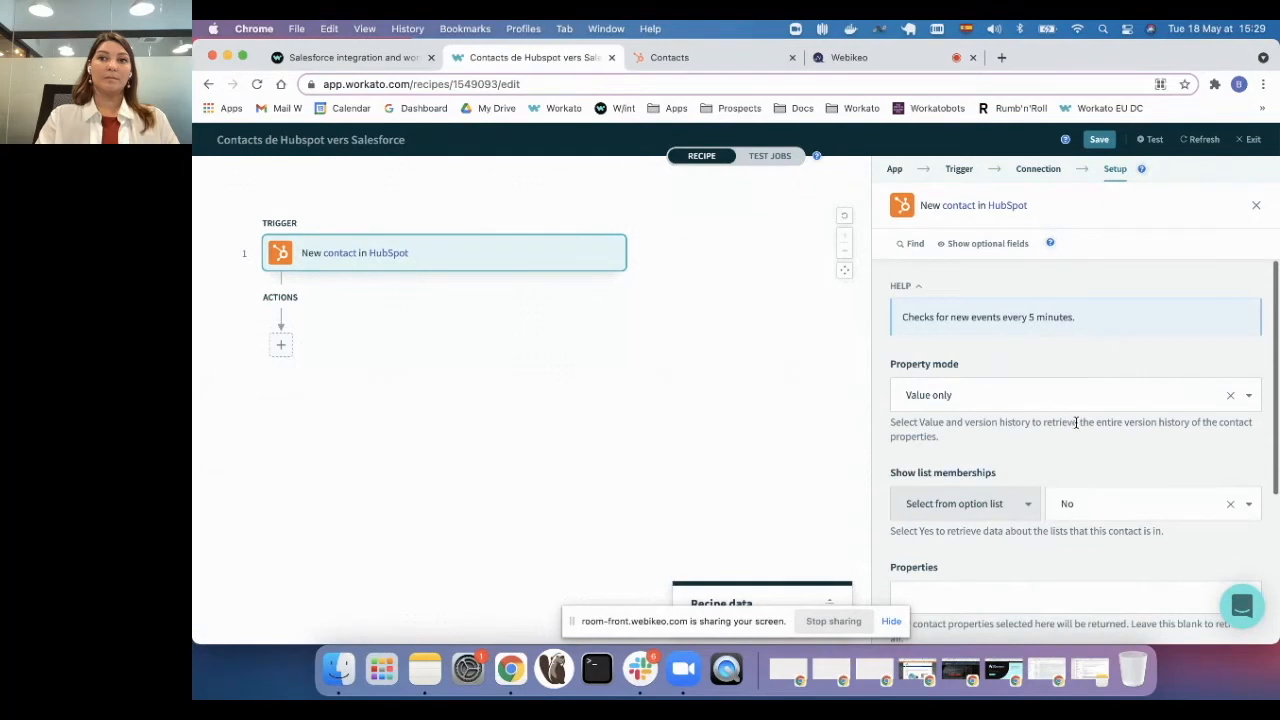
- Turn on a trigger condition in the setup of the New contact in HubSpot trigger
scroll(1075, 420, "down", 2)
scroll(1089, 460, "down", 3)
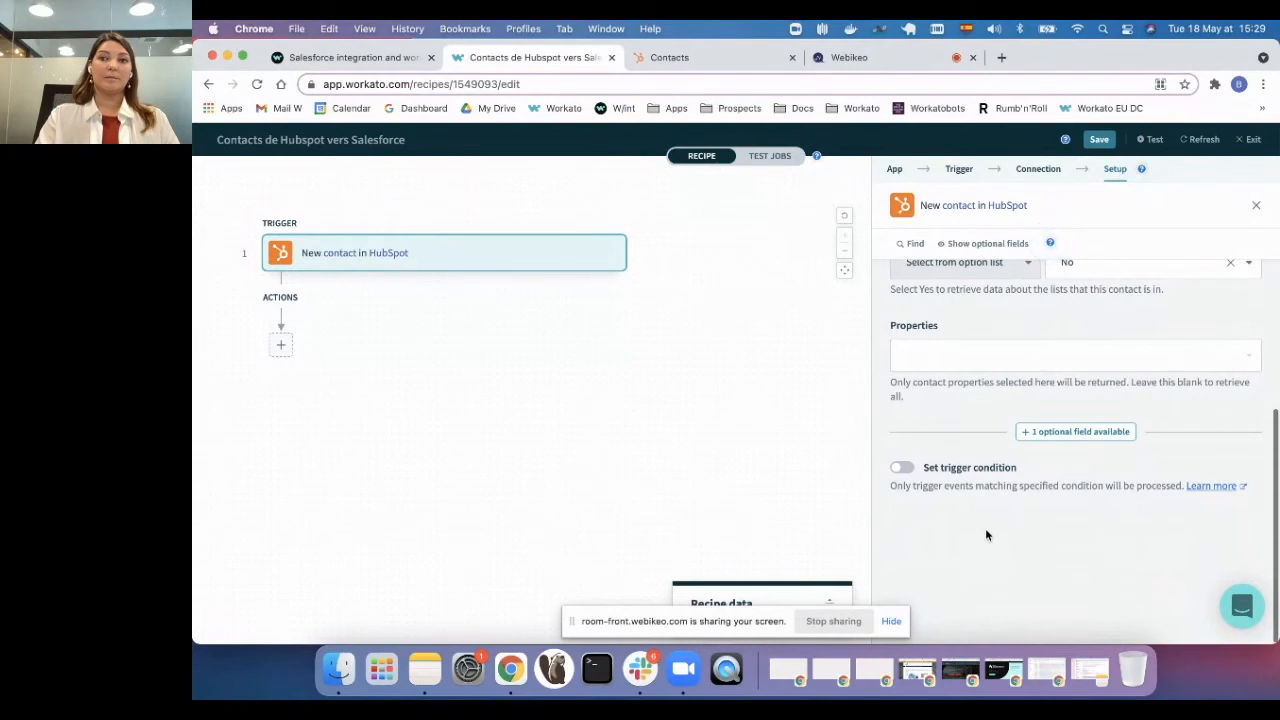
left_click(903, 468)
scroll(1156, 450, "down", 3)
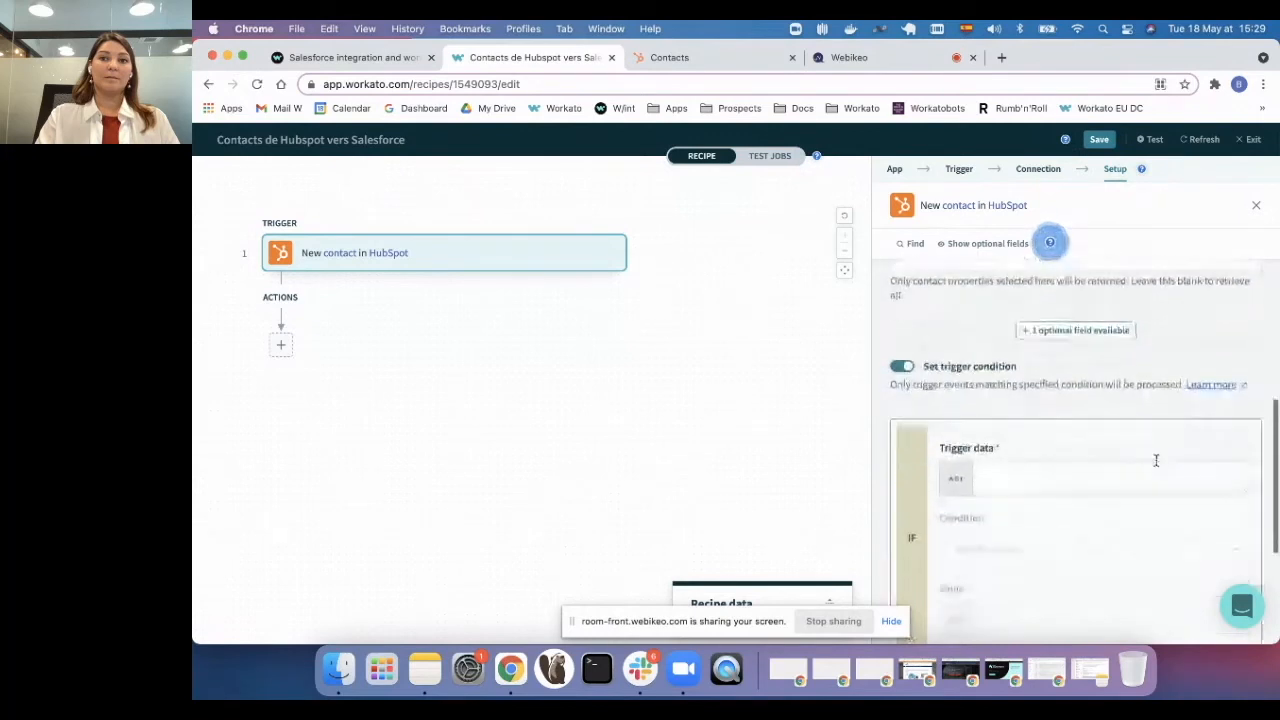
scroll(1077, 366, "down", 2)
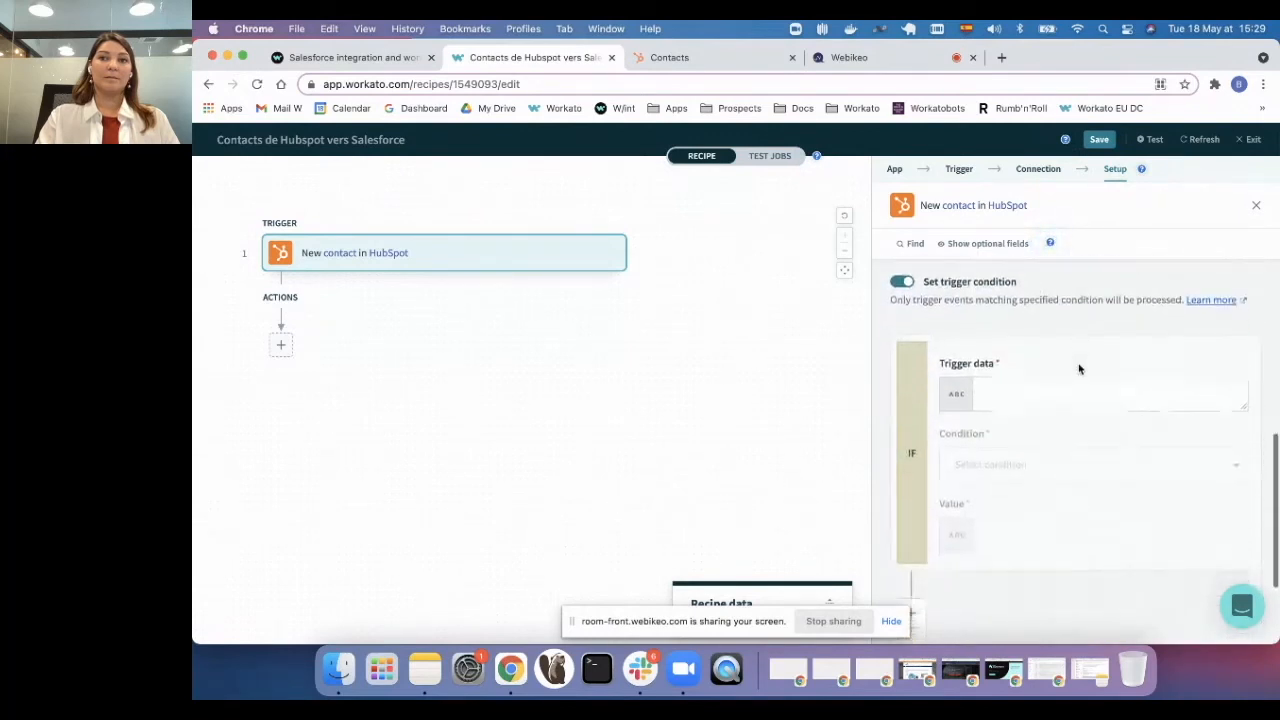
scroll(1079, 369, "down", 1)
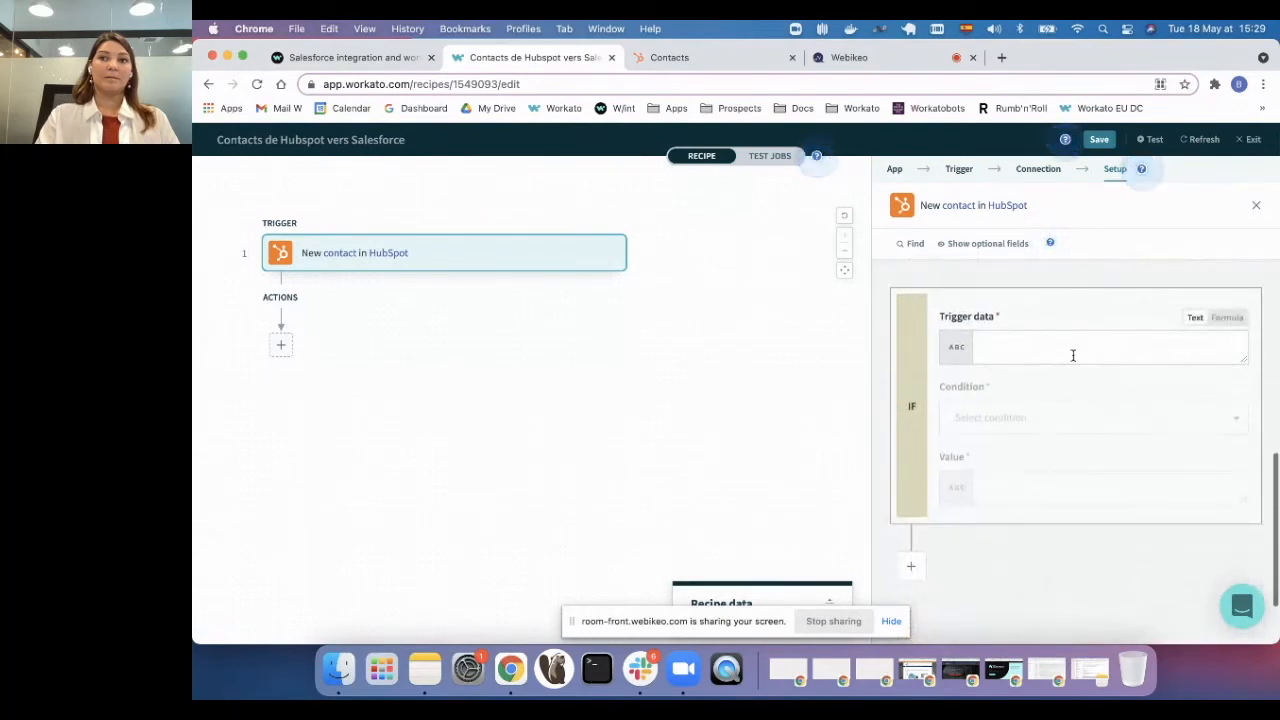
- Activate the condition's Trigger data field and look through the New contact datapills in the recipe data
left_click(1054, 346)
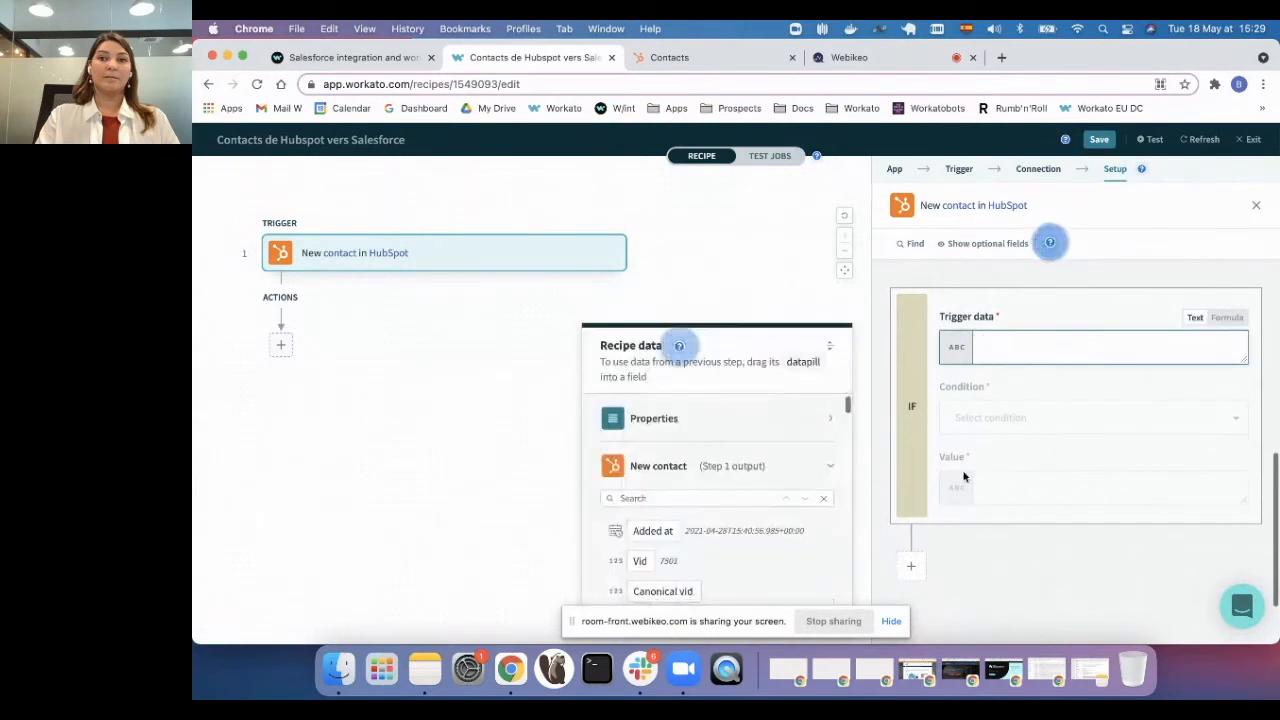
left_click(714, 467)
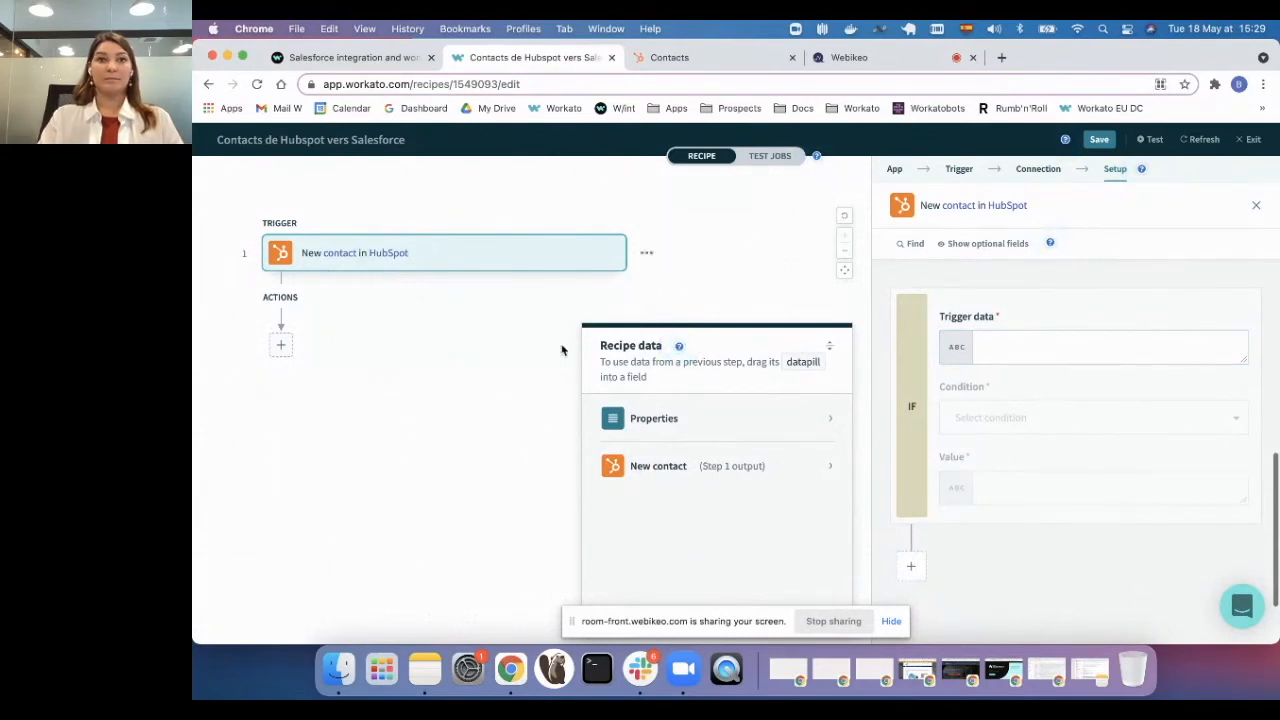
left_click(733, 467)
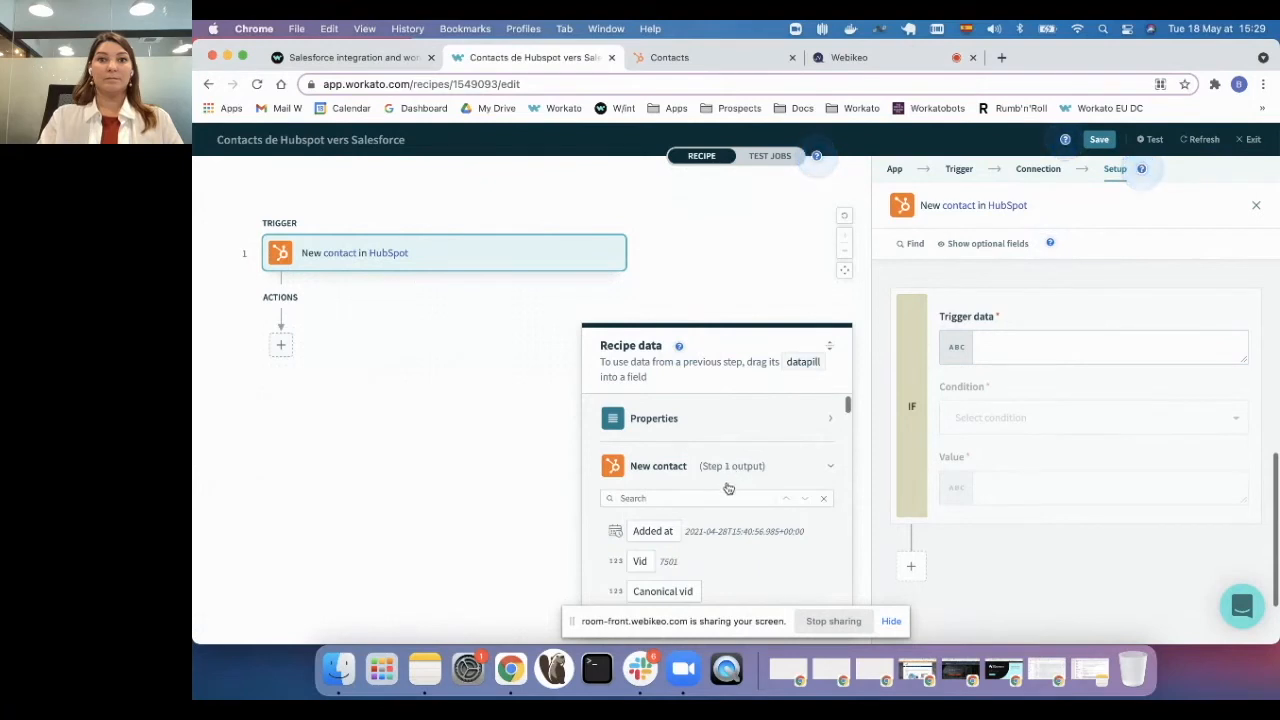
scroll(728, 489, "down", 1)
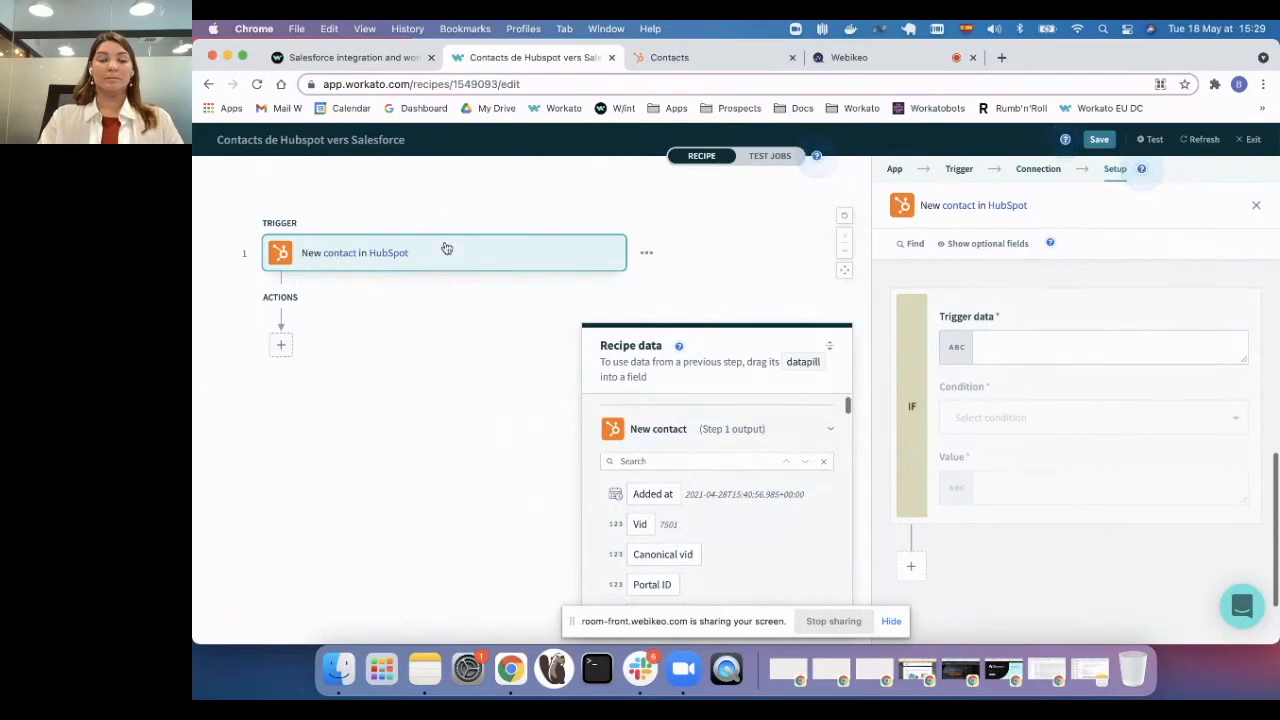
- Find the First Name datapill in the New contact output and map it to the condition's Trigger data
left_click(719, 462)
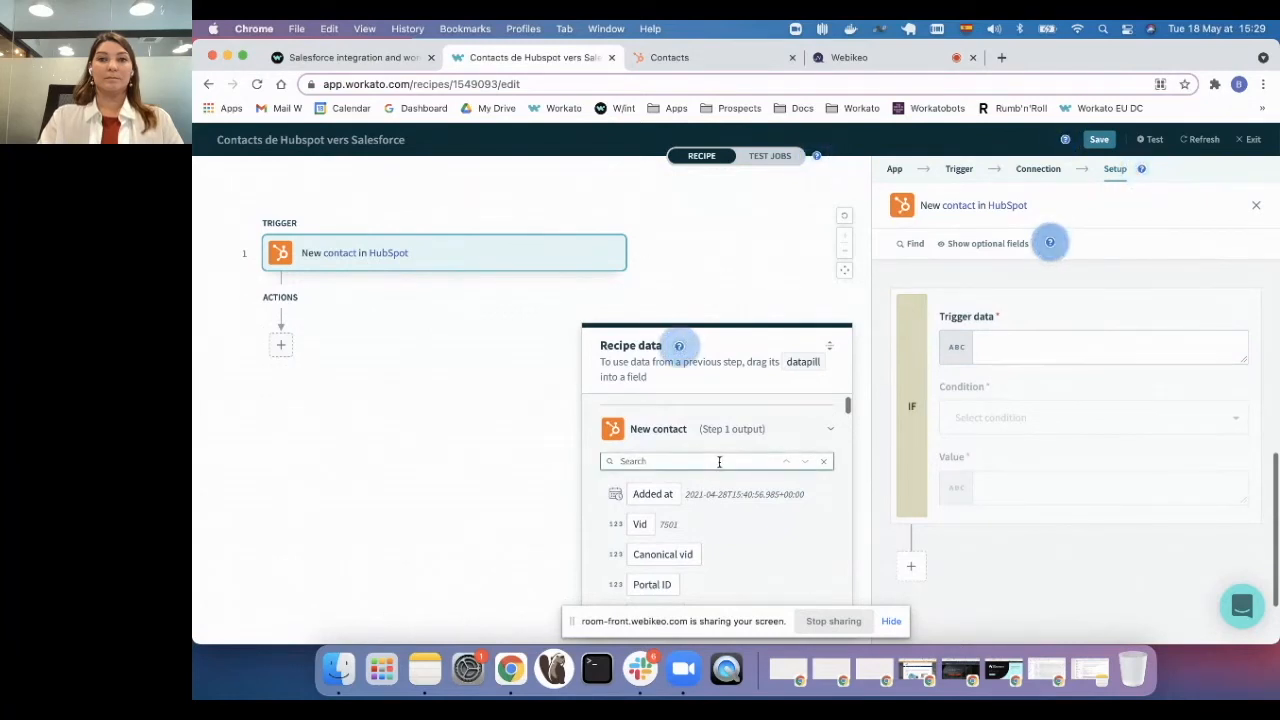
type("first name")
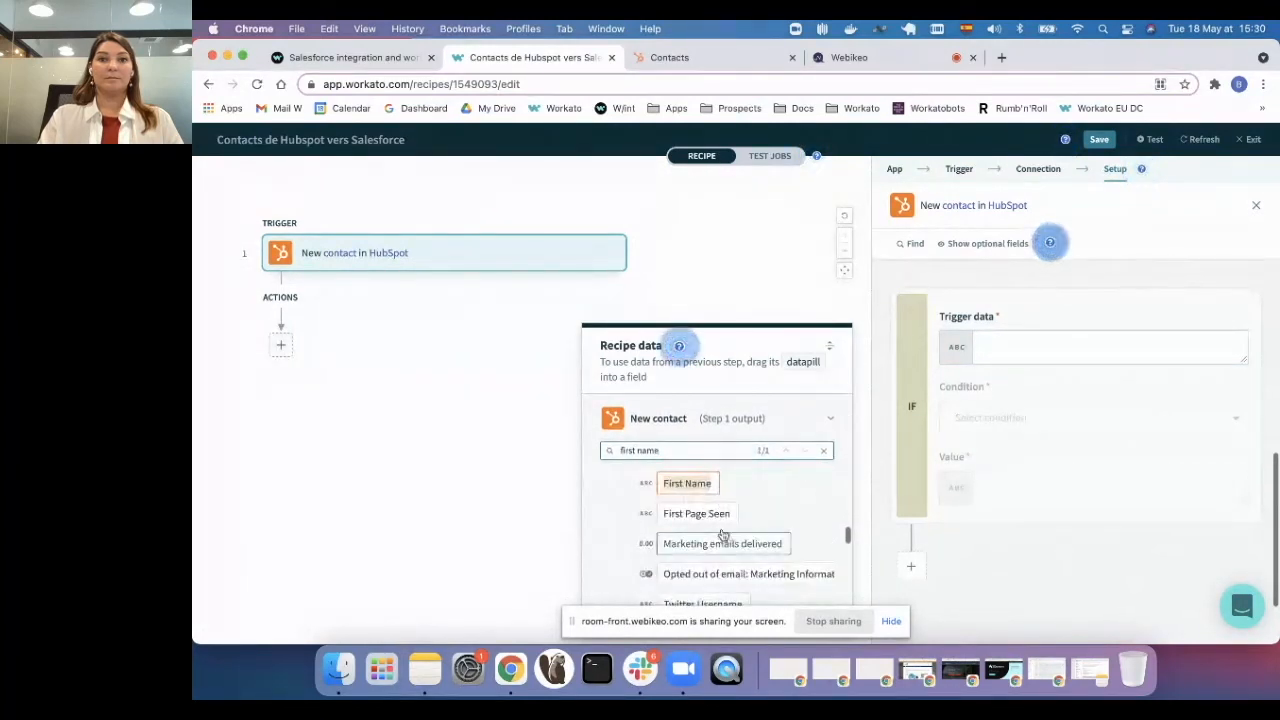
left_click_drag(686, 483, 1006, 347)
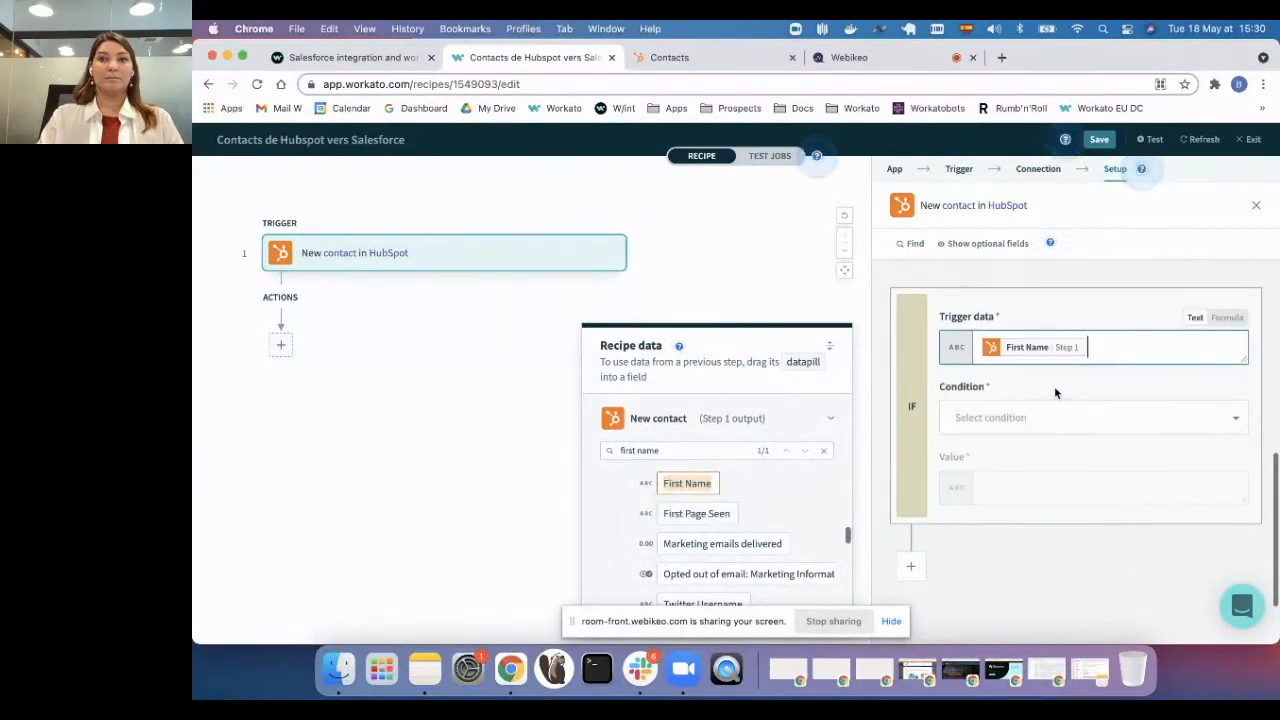
- Set the trigger condition to equals and enter the contact's first name as the value to match
left_click(1052, 429)
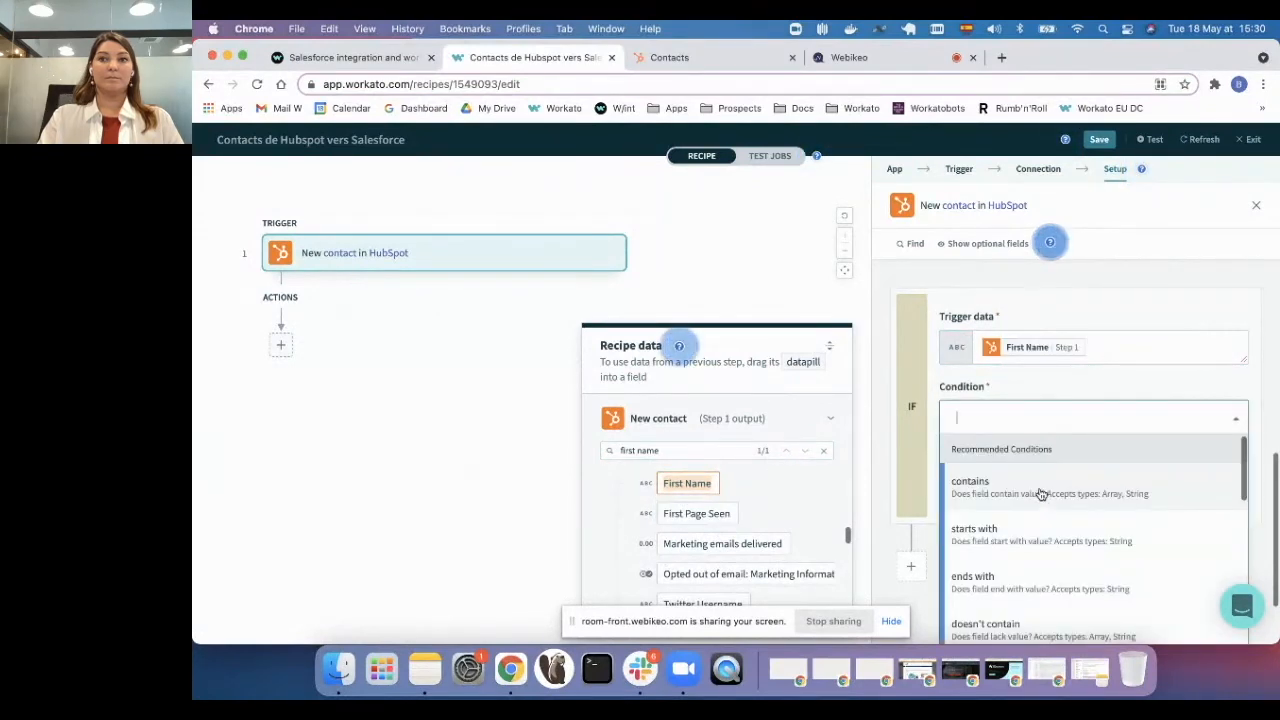
scroll(1048, 545, "down", 5)
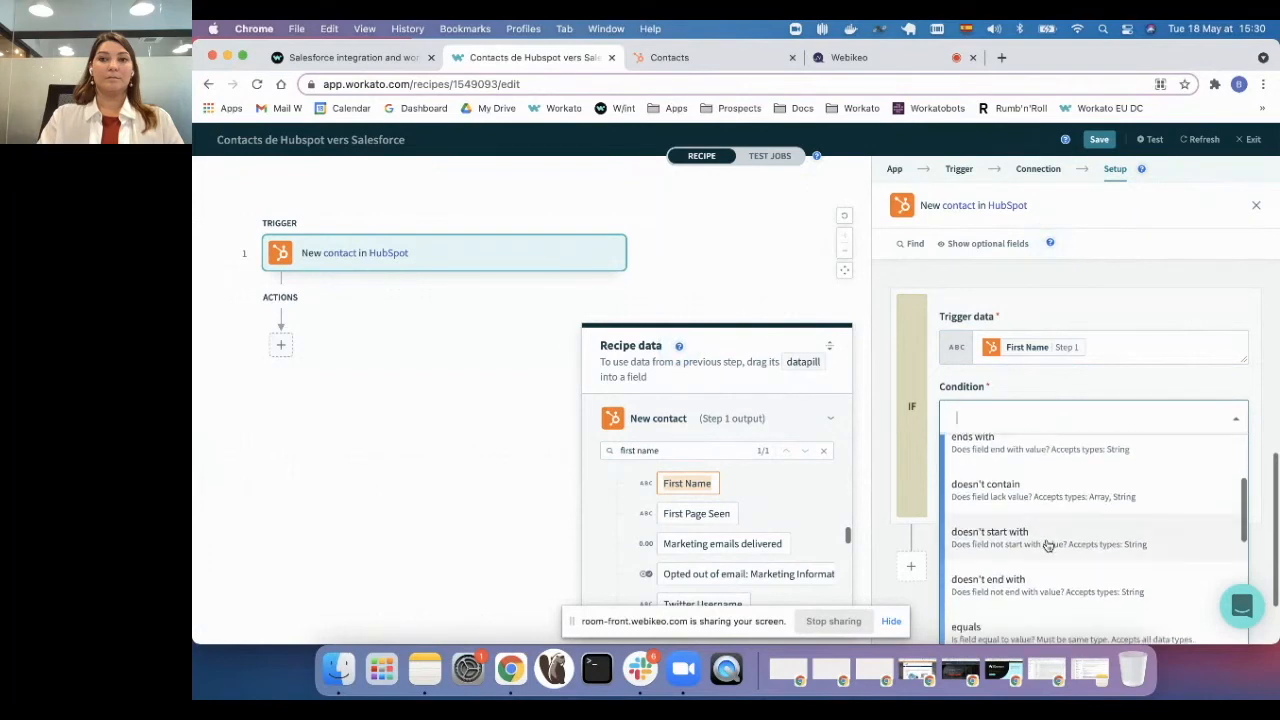
left_click(1038, 510)
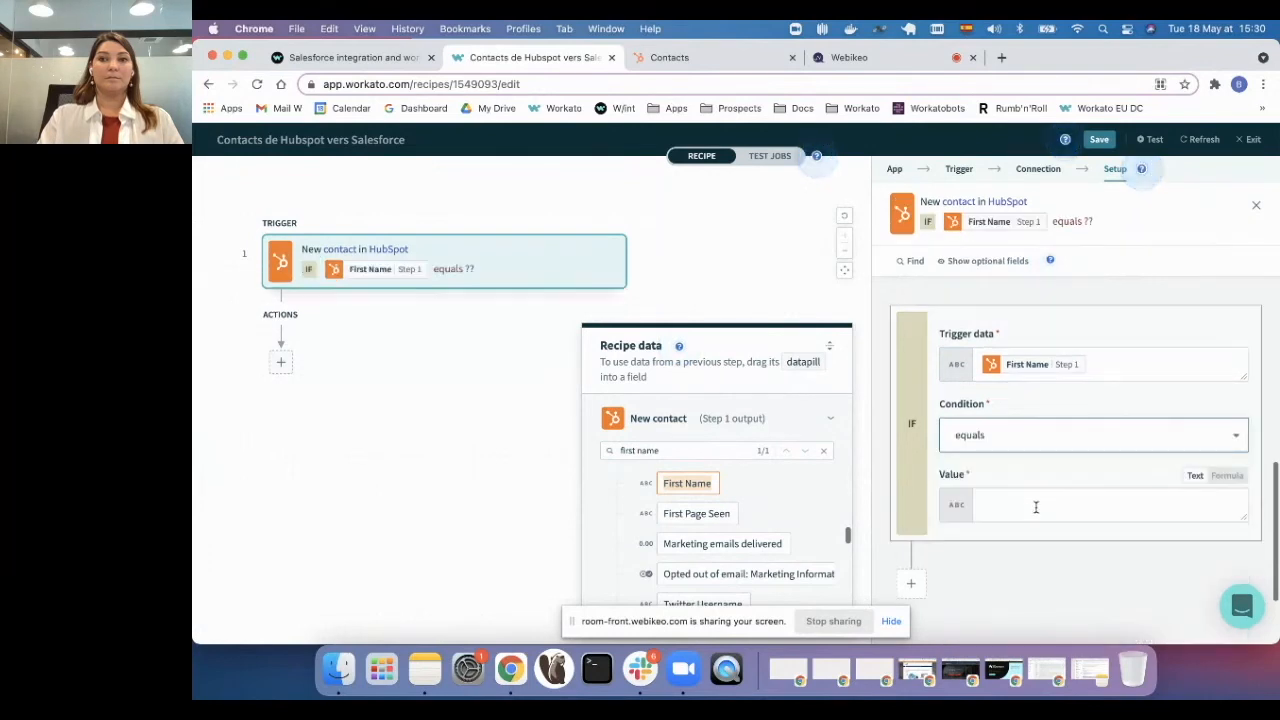
left_click(1016, 511)
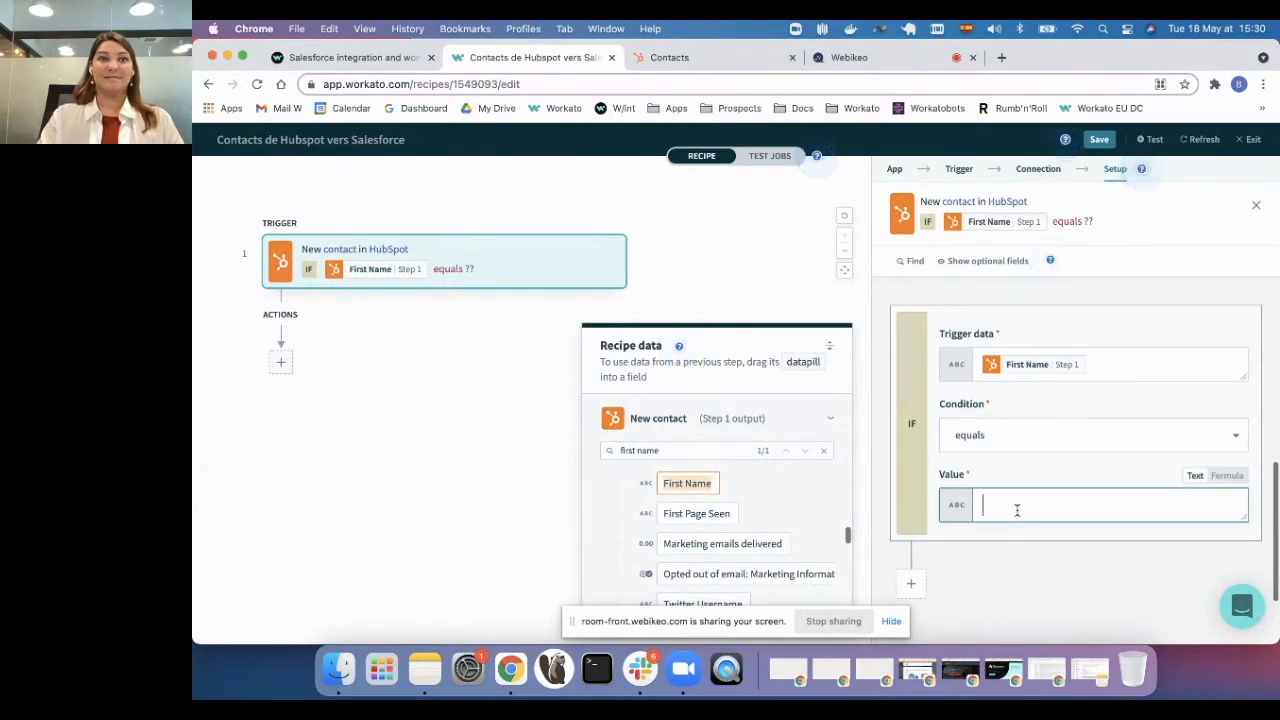
type("Zinedine")
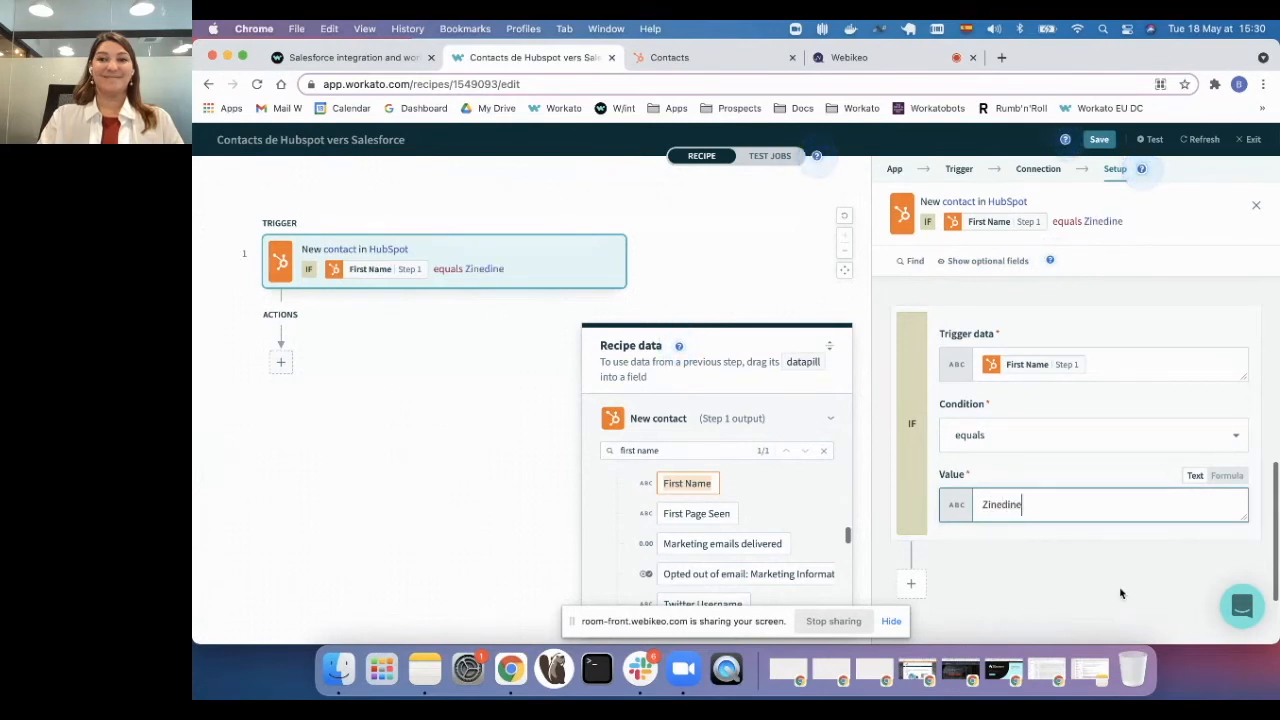
left_click(1088, 588)
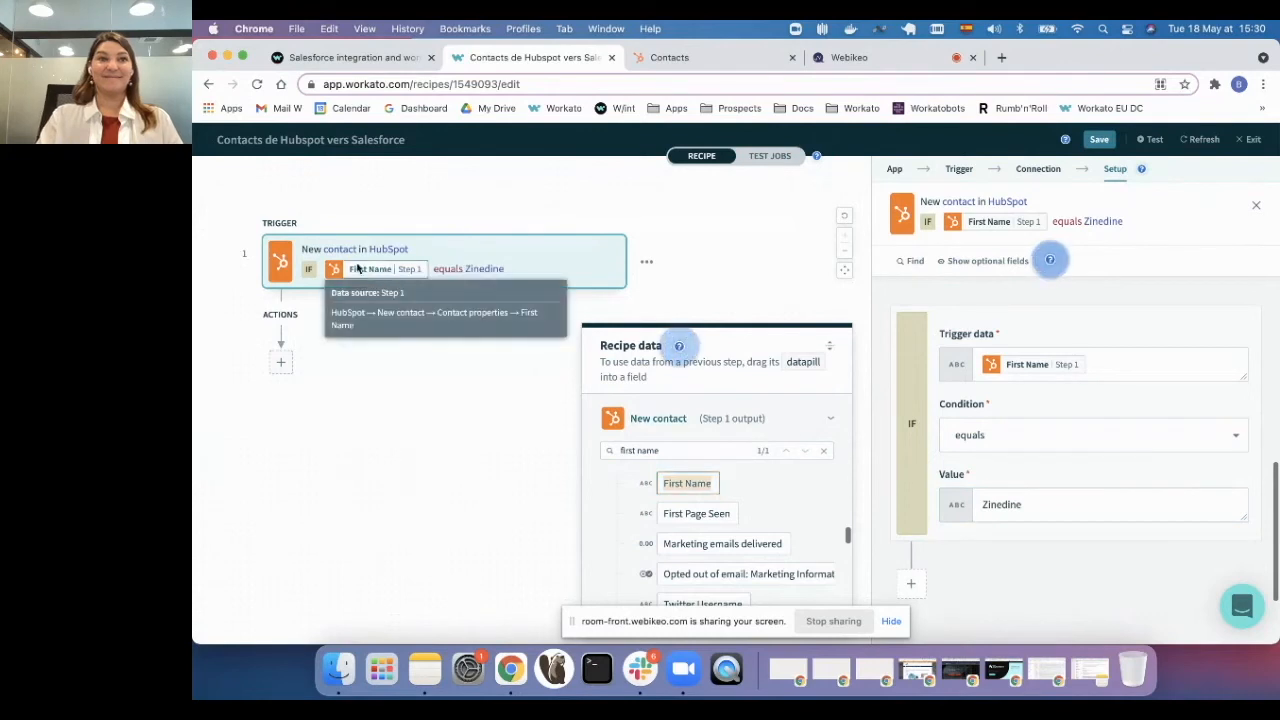
- Review the trigger condition and the AND/OR choices for adding another one, dismiss them, and collapse the recipe data
mouse_move(409, 274)
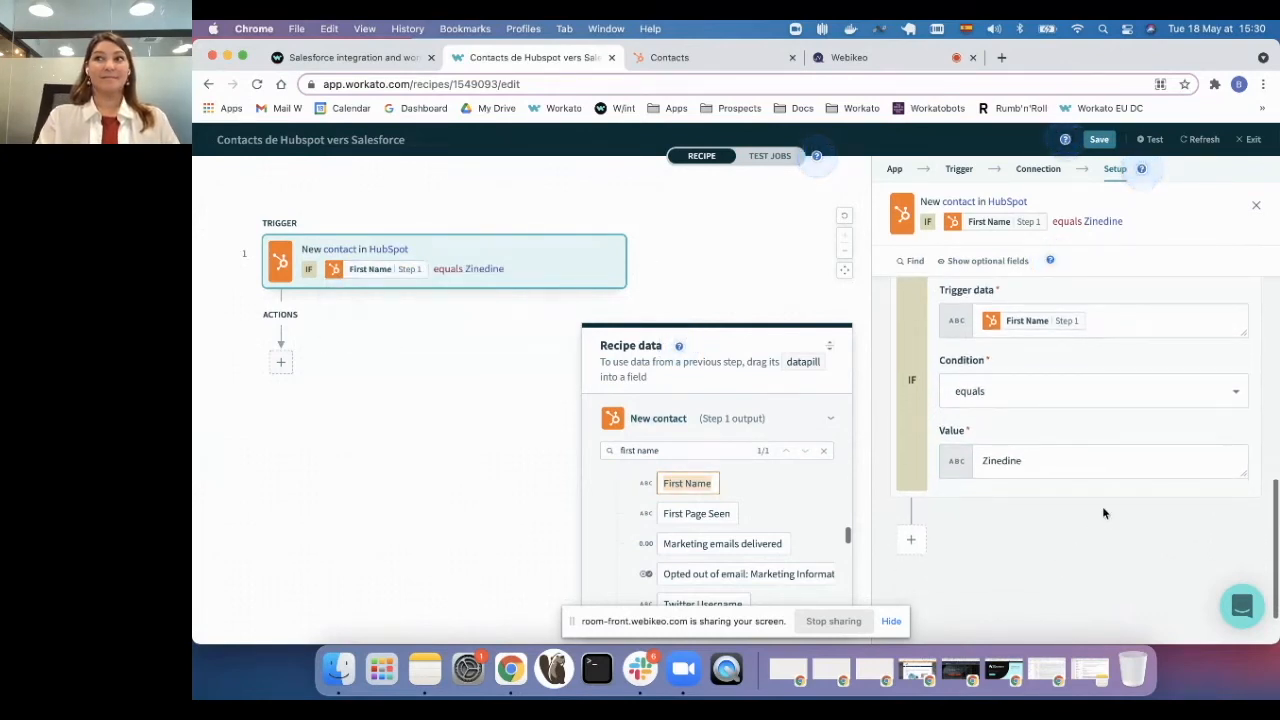
left_click(911, 575)
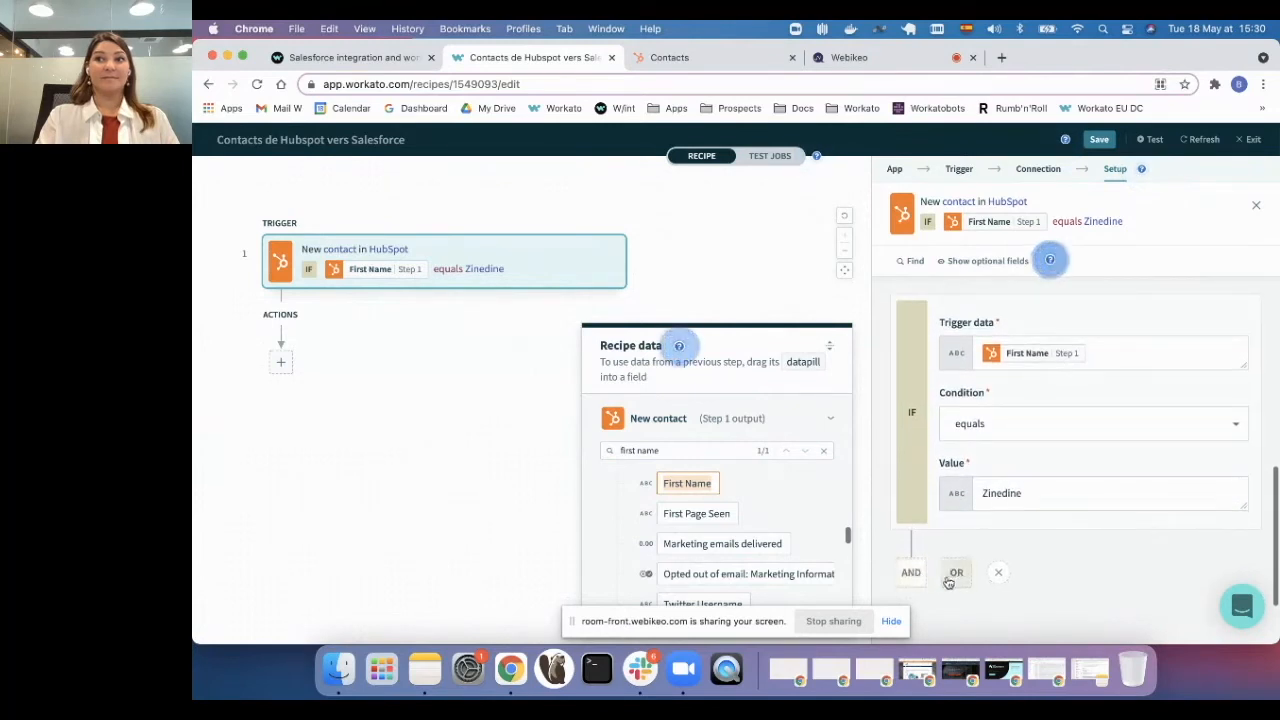
left_click(998, 577)
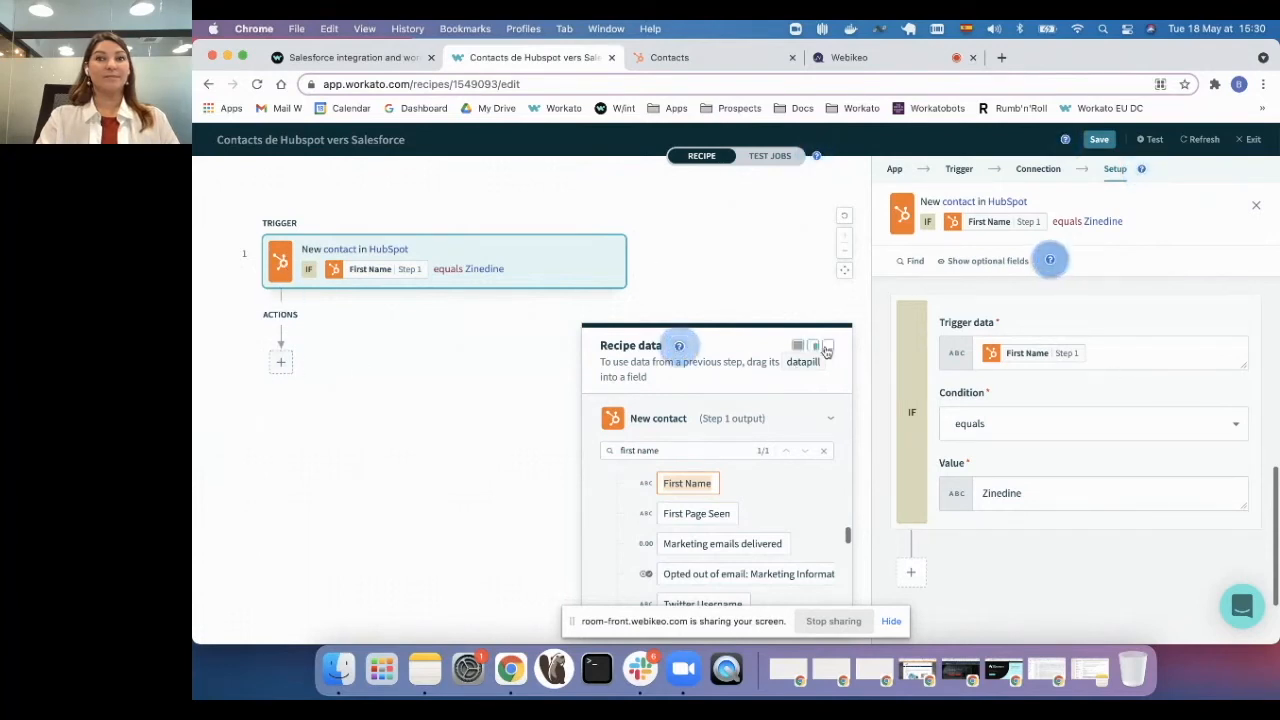
left_click(804, 349)
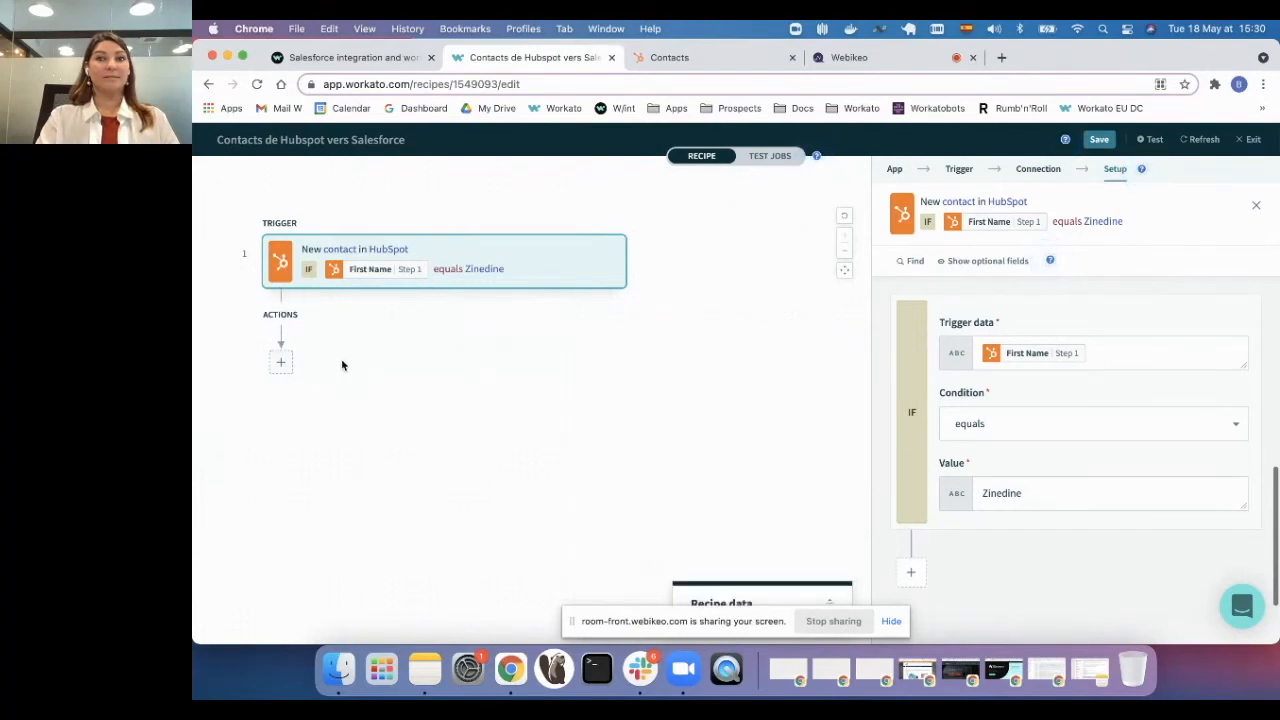
- Add an action in an app after the HubSpot trigger and choose Salesforce as its app
left_click(281, 364)
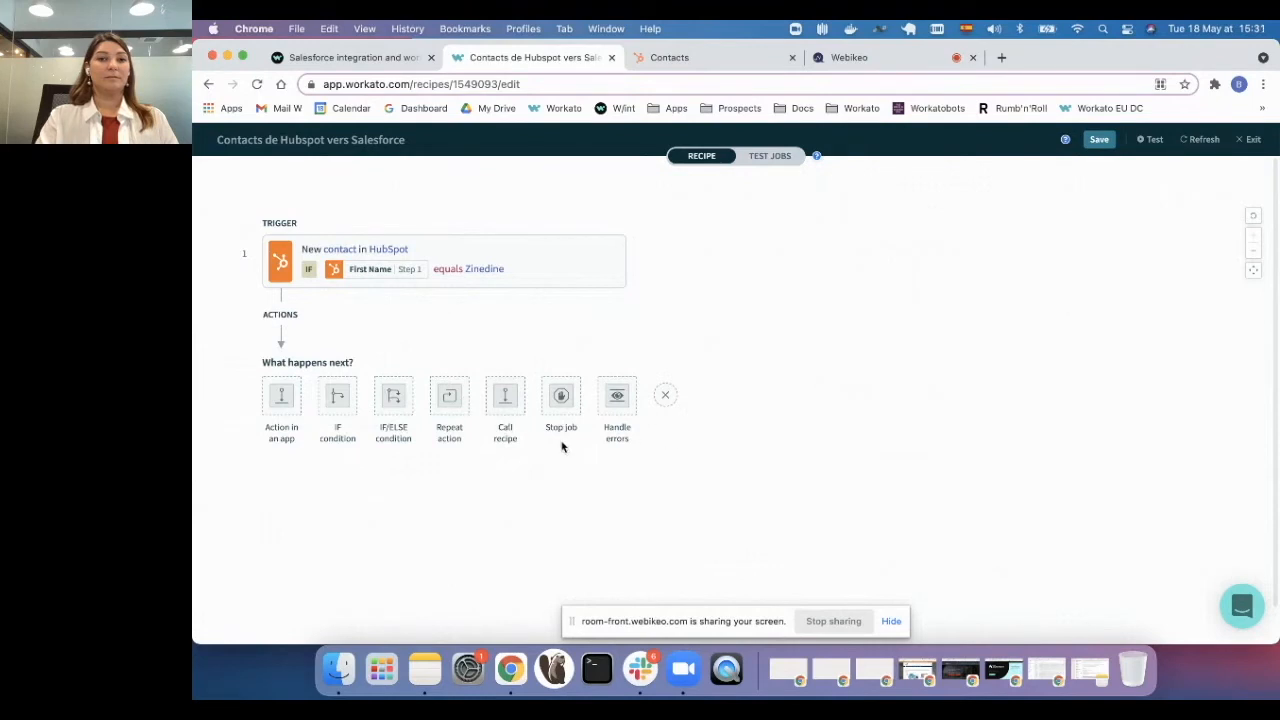
left_click(285, 402)
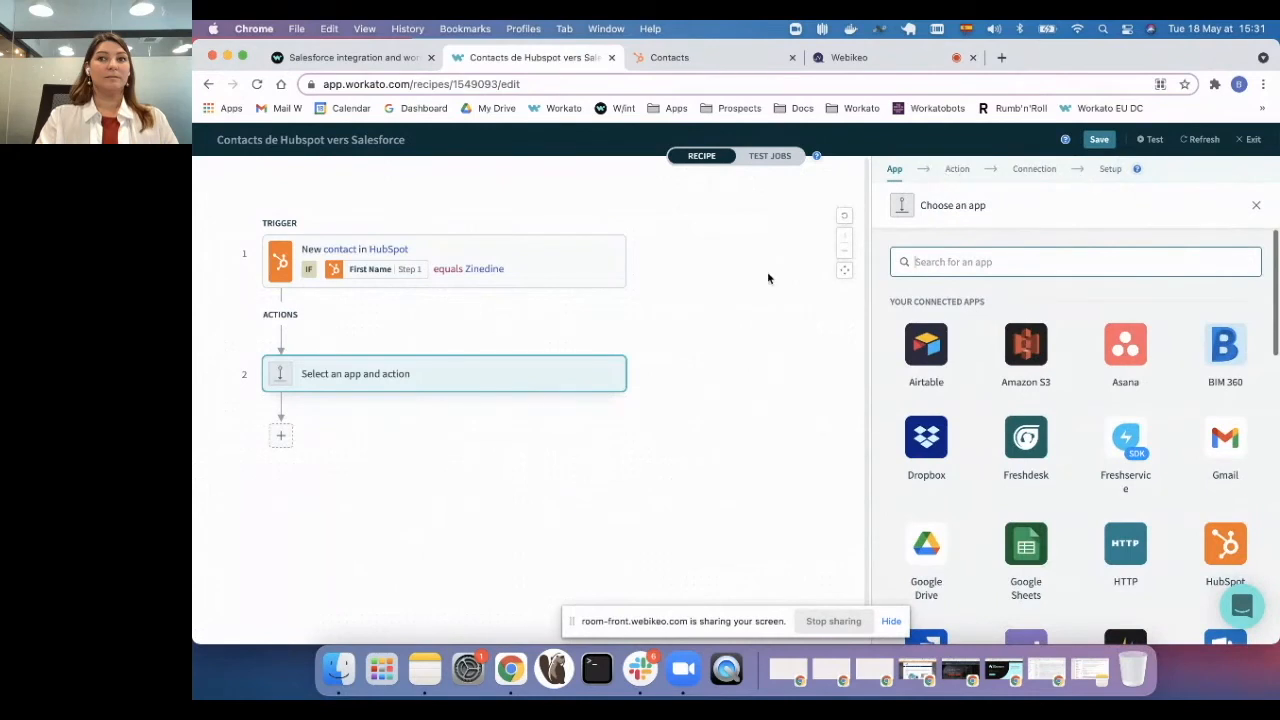
type("s")
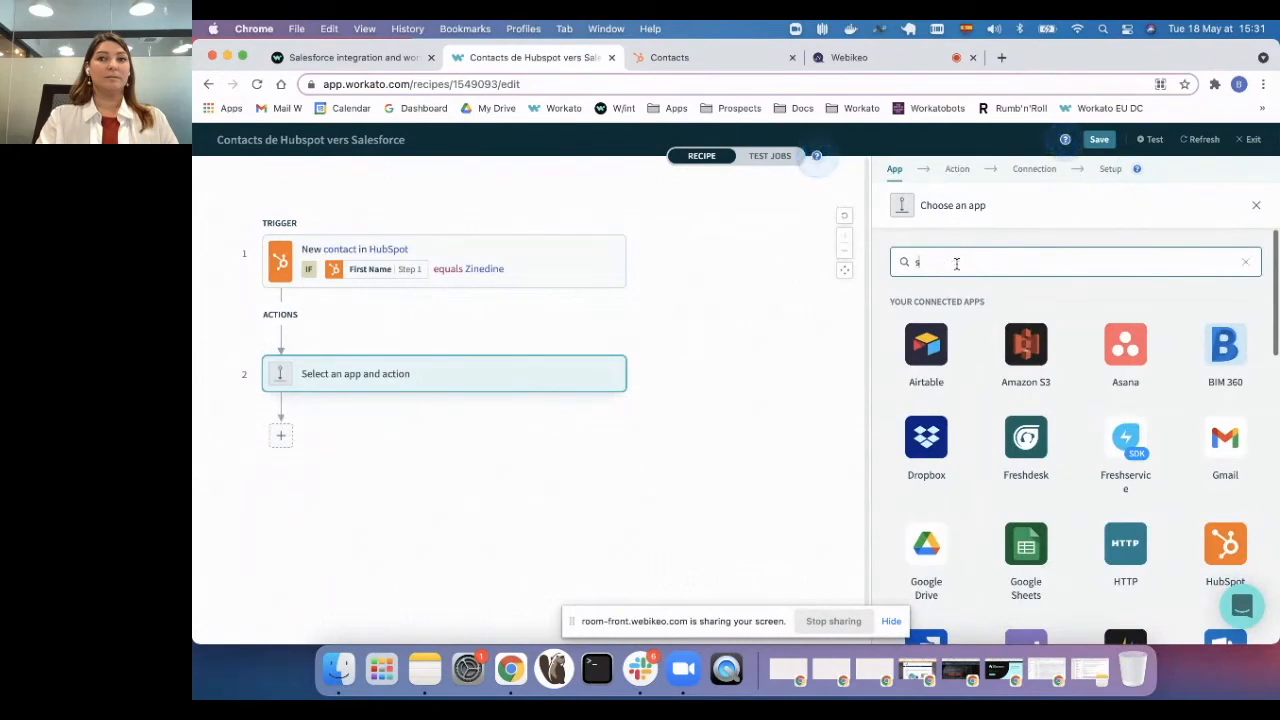
type("alesforc")
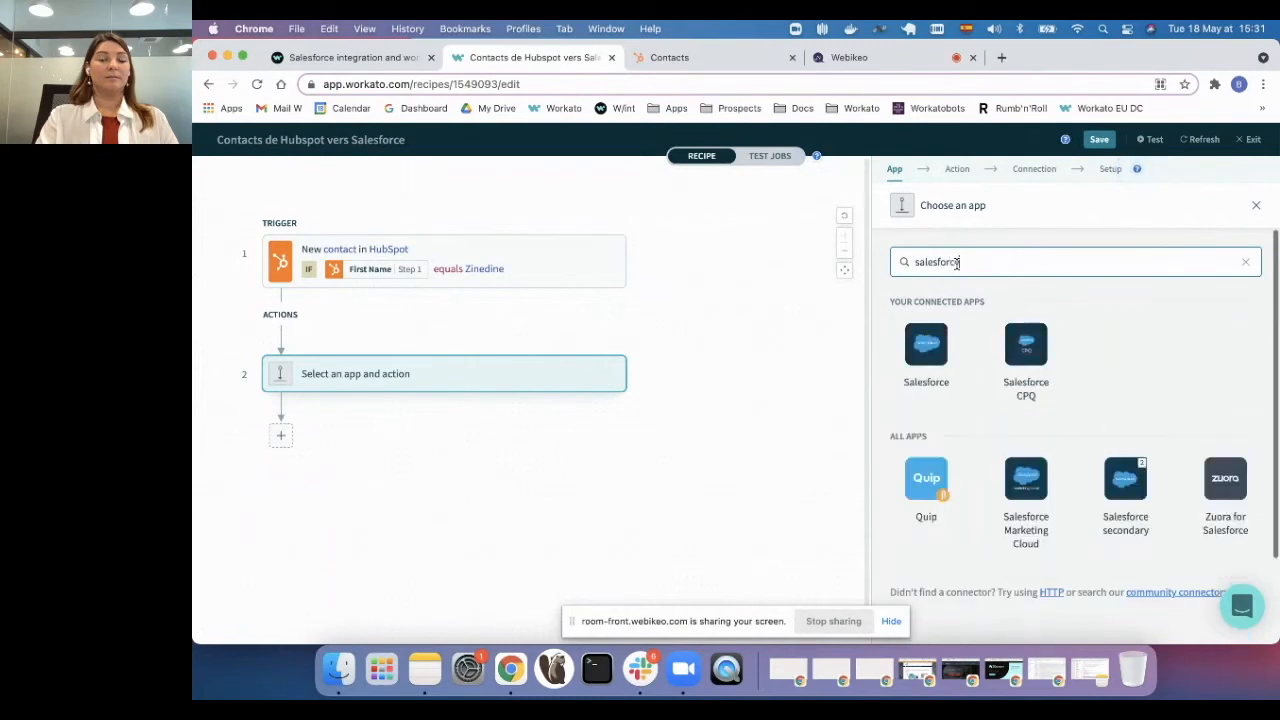
type("e")
left_click(930, 342)
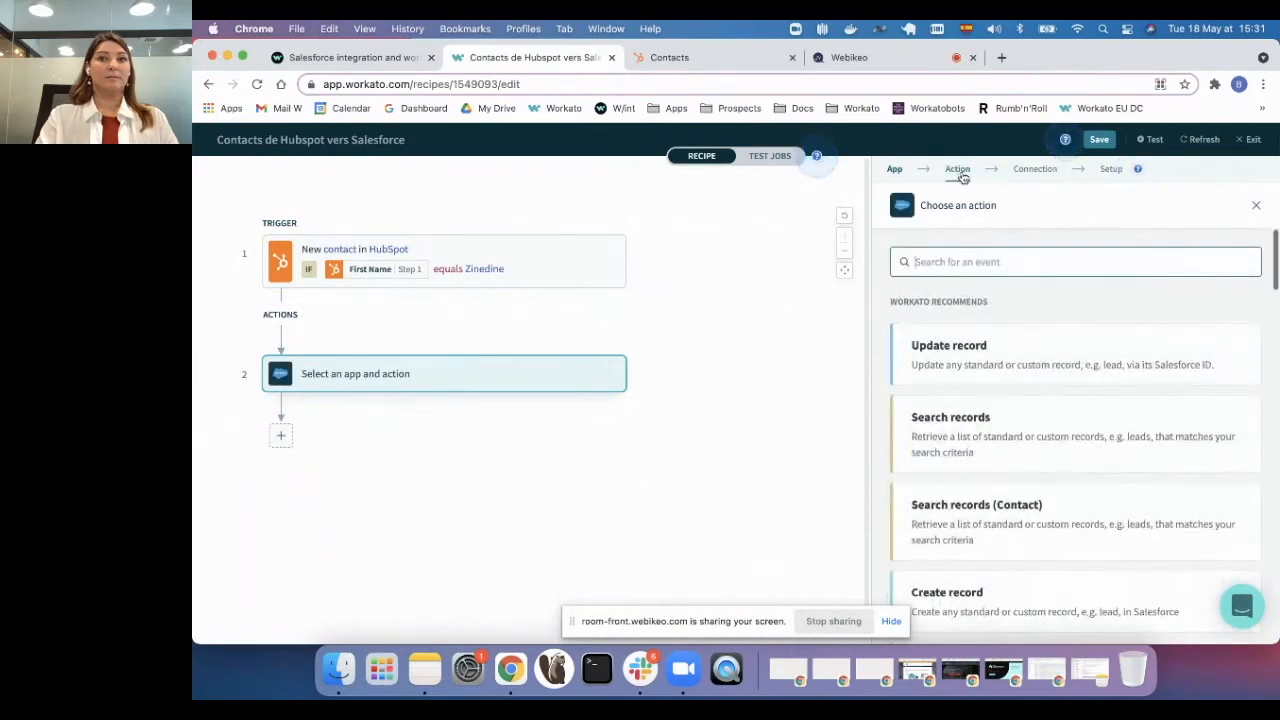
- Choose the Search records action for Salesforce and use the first active Salesforce connection listed
scroll(1081, 386, "down", 2)
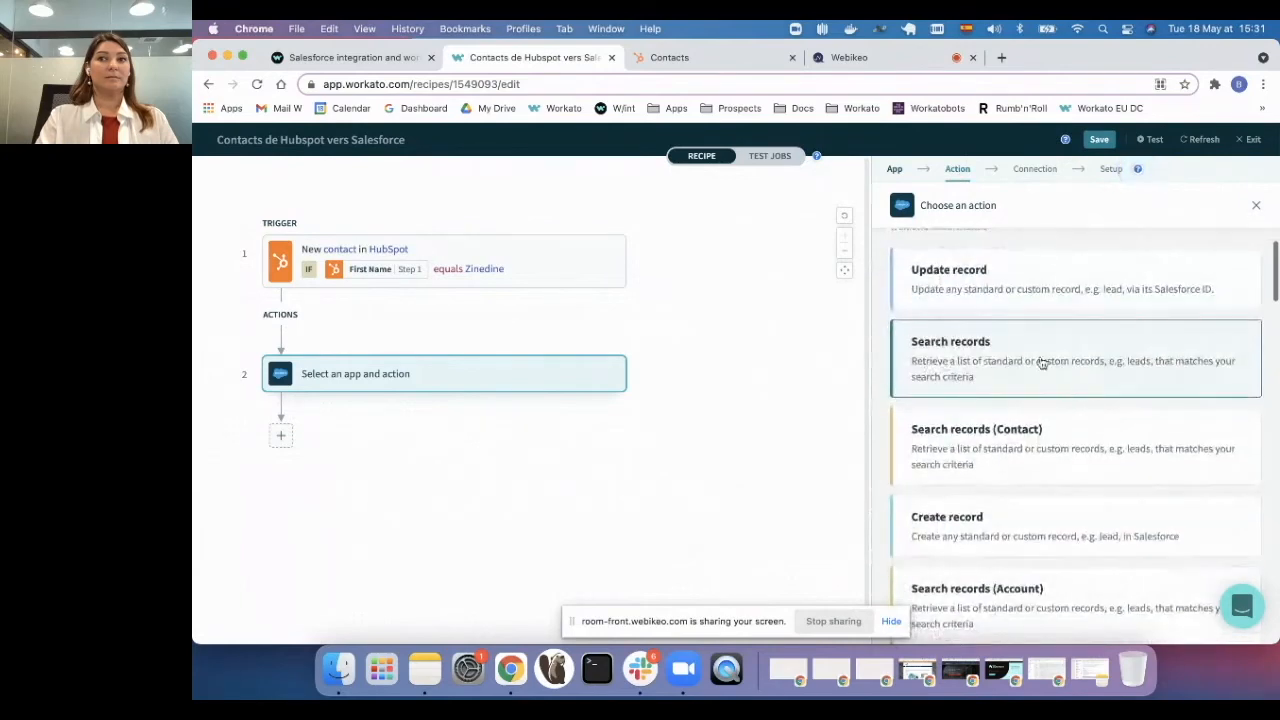
scroll(1074, 389, "down", 5)
scroll(1073, 393, "up", 5)
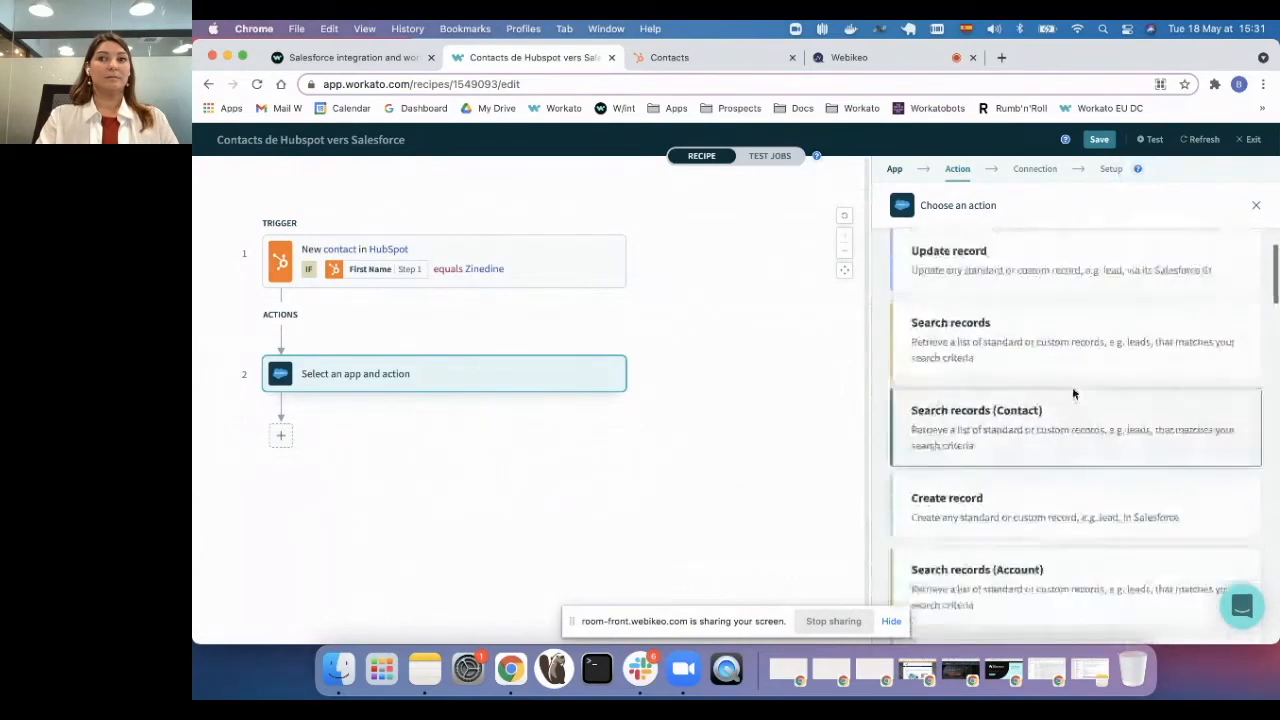
left_click(963, 399)
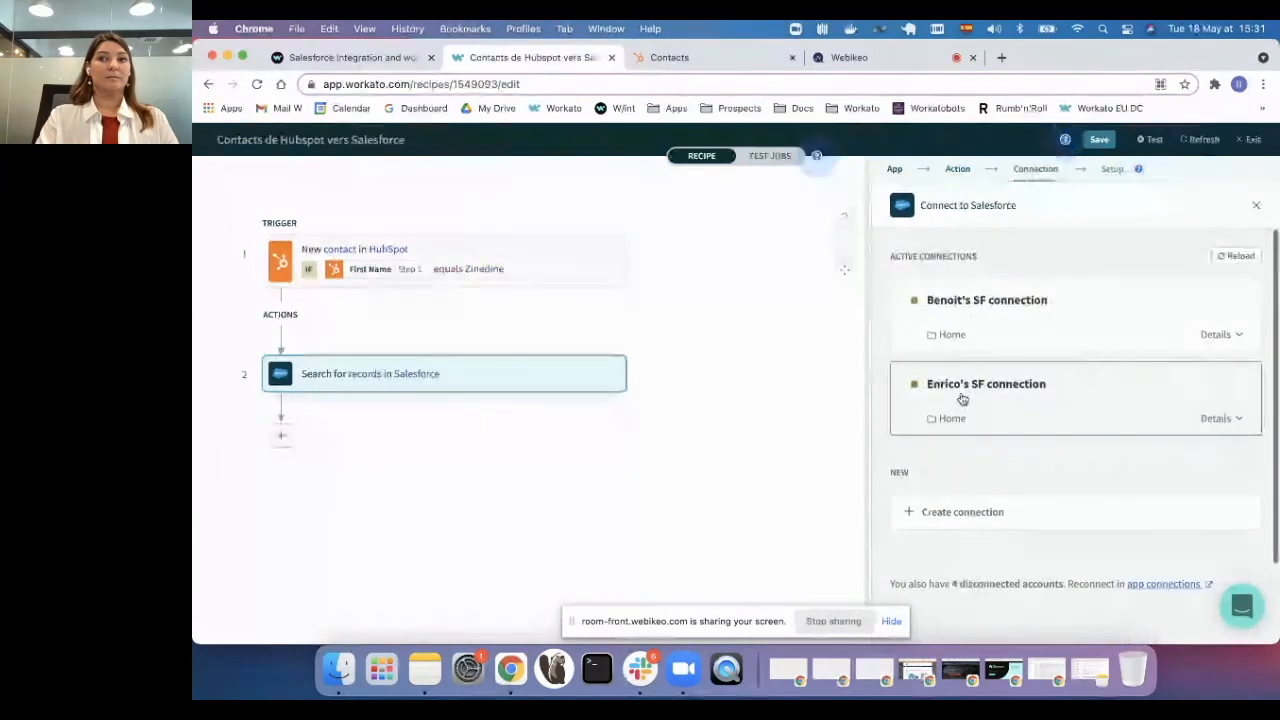
left_click(1003, 322)
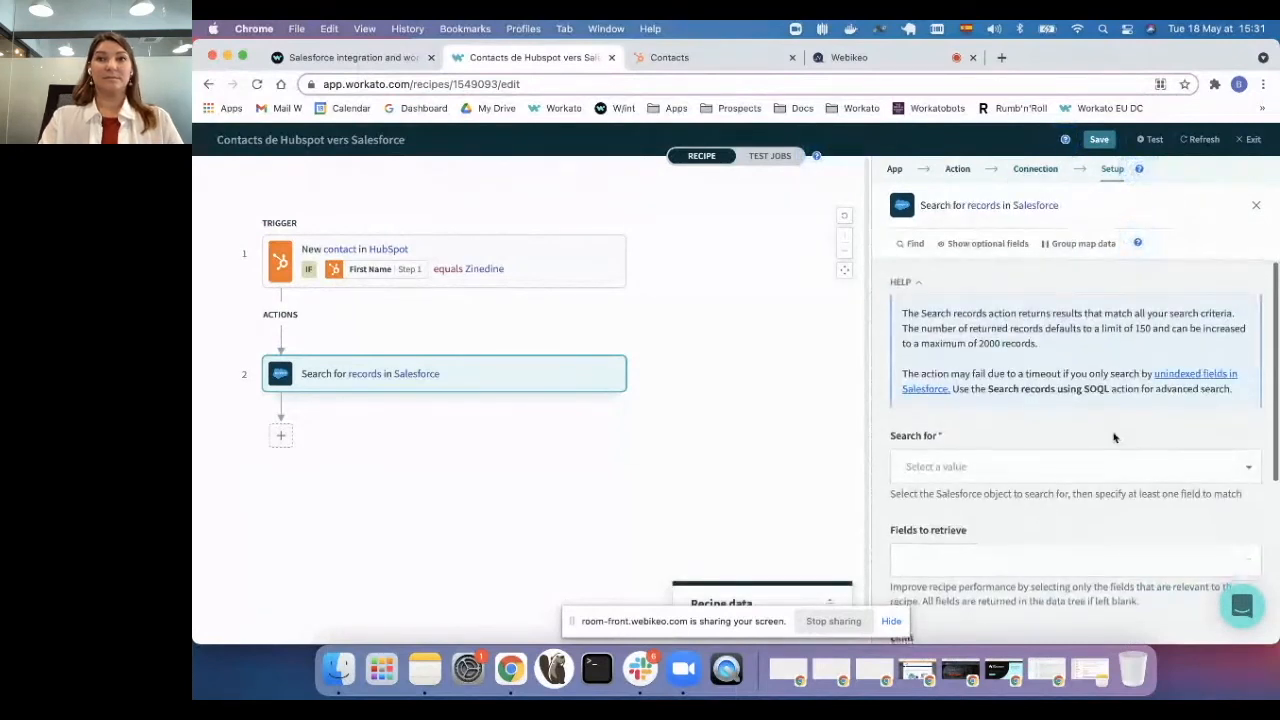
- Set Contact as the Salesforce object to search for in the Search records action
scroll(1088, 407, "down", 3)
left_click(1022, 333)
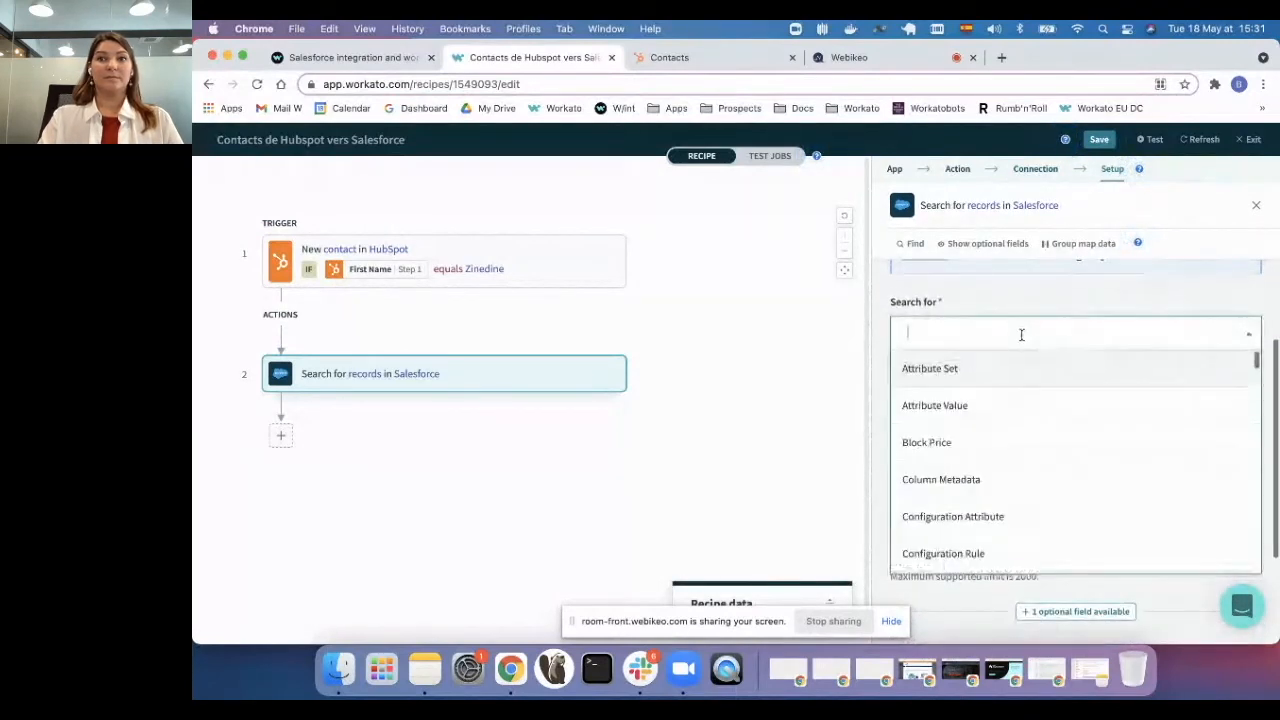
type("cont")
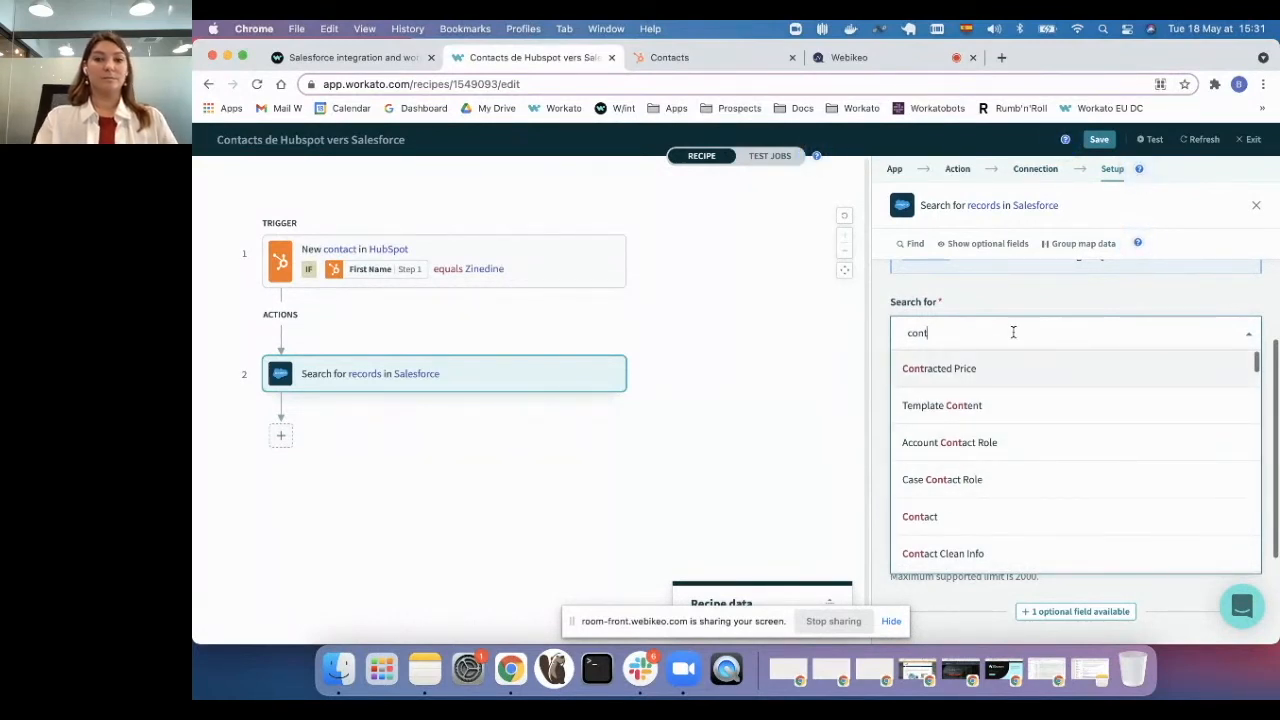
type("act")
left_click(980, 443)
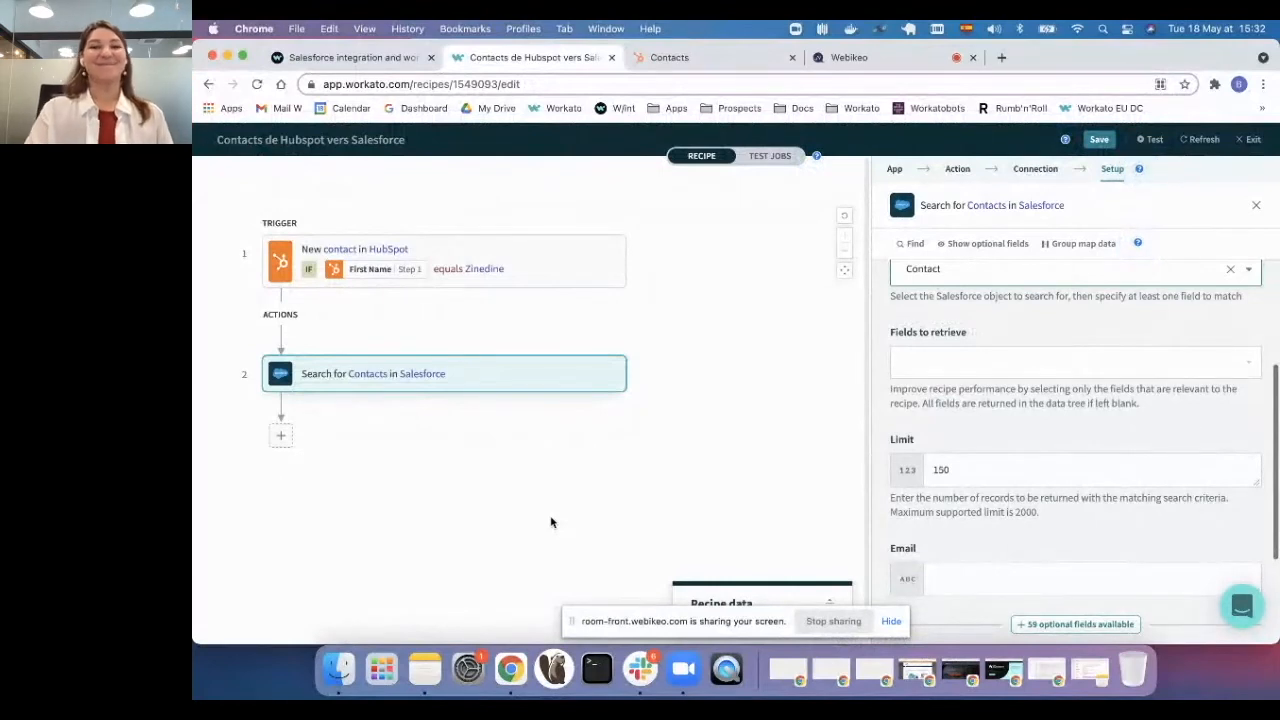
- Look through the optional fields available for the Salesforce contact search and close the list without applying changes
left_click(945, 581)
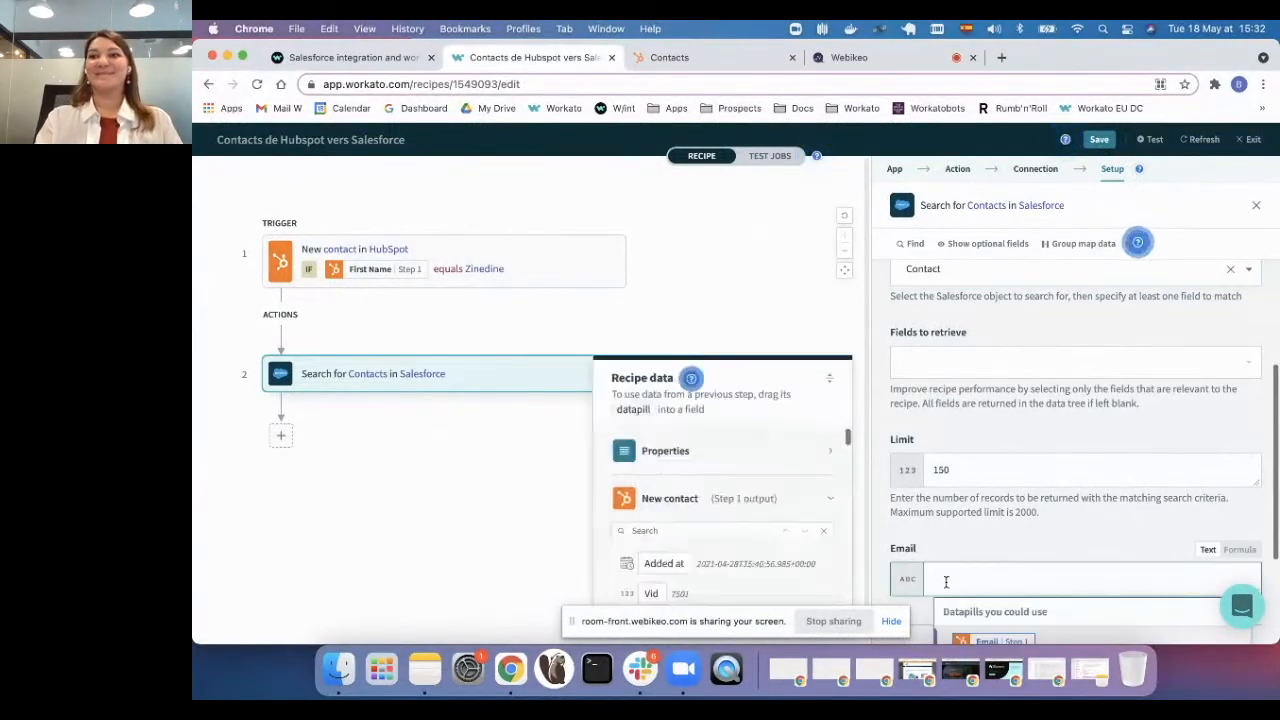
scroll(957, 551, "down", 1)
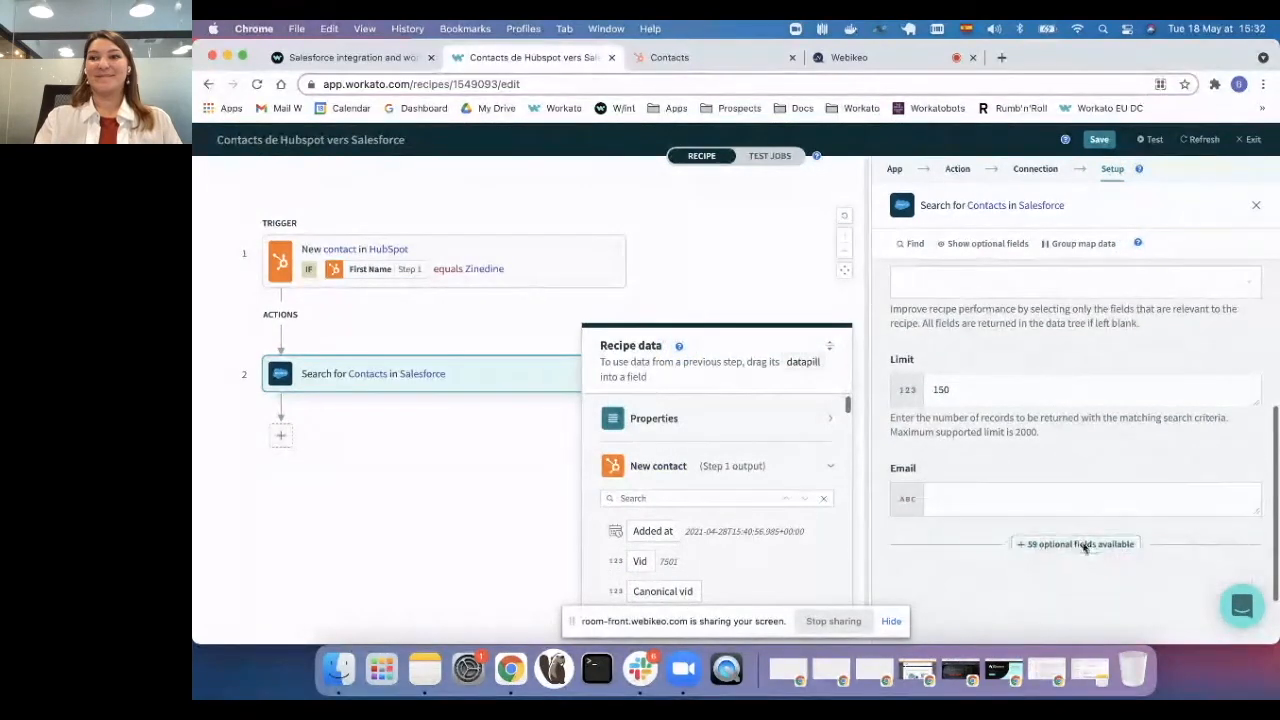
left_click(1080, 542)
scroll(683, 493, "down", 8)
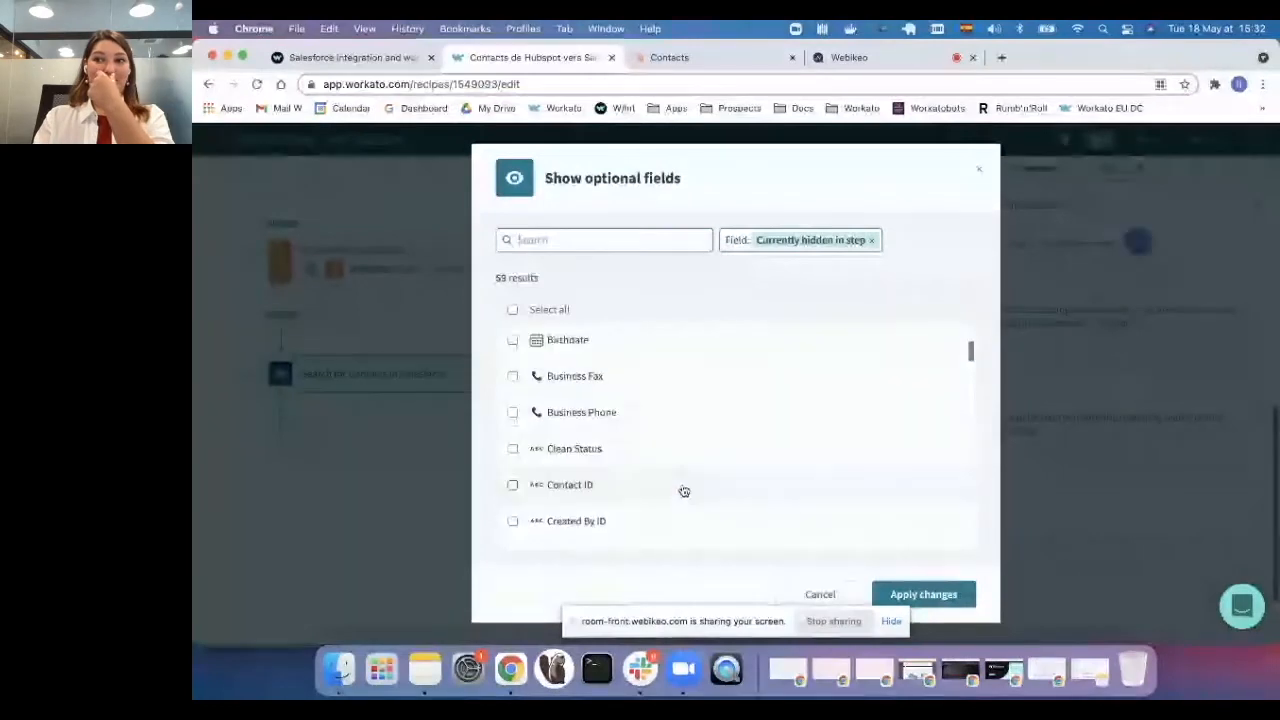
scroll(683, 489, "down", 6)
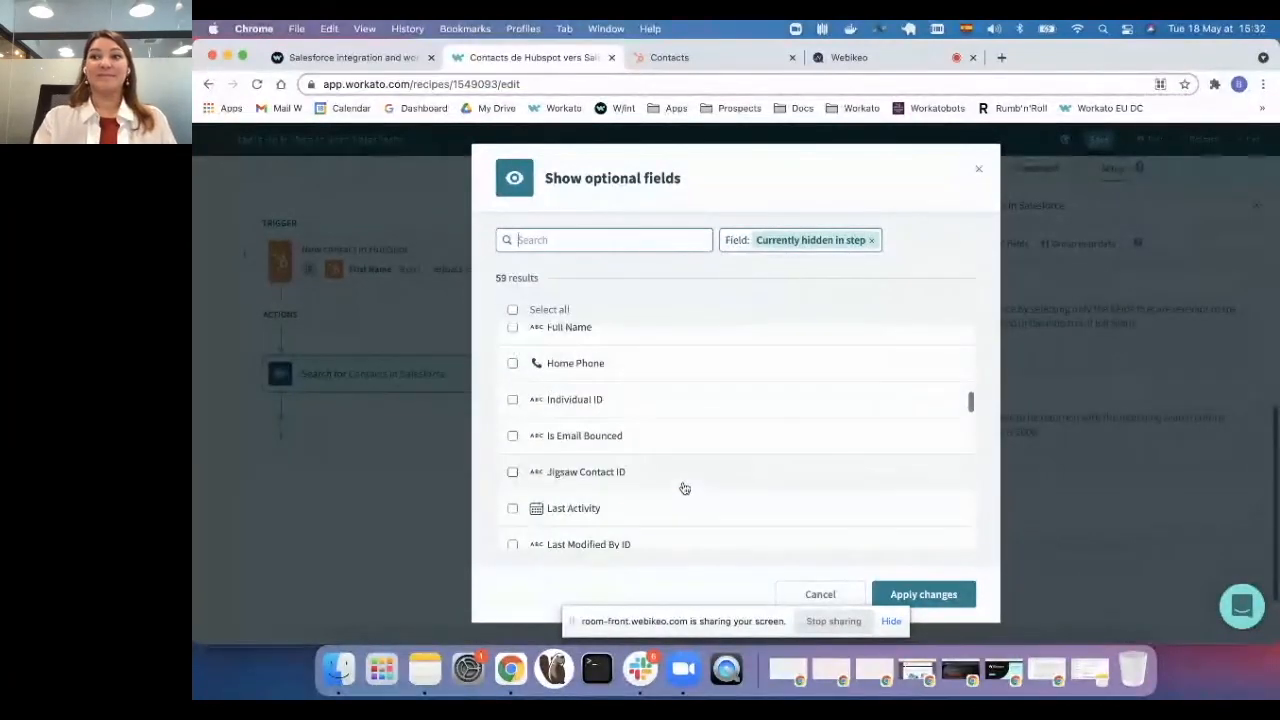
left_click(980, 172)
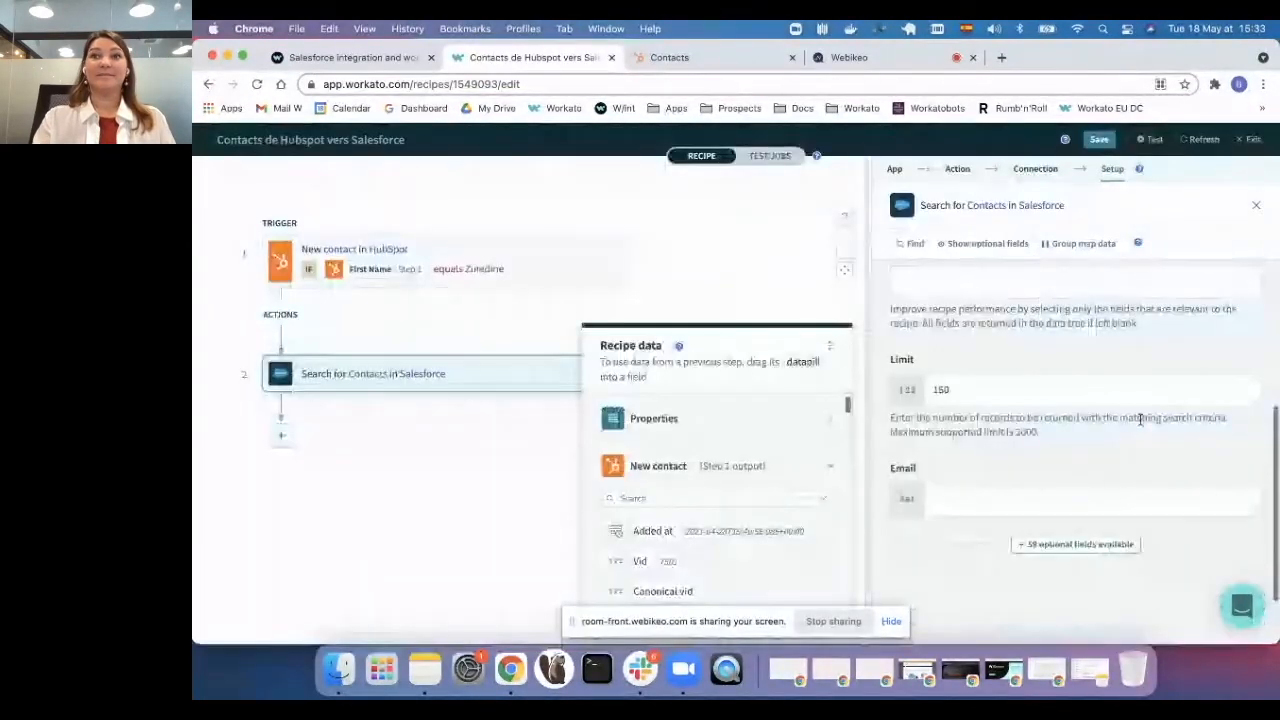
- Map the suggested HubSpot Email datapill from Step 1 to the contact search's Email field and collapse the recipe data
left_click(951, 497)
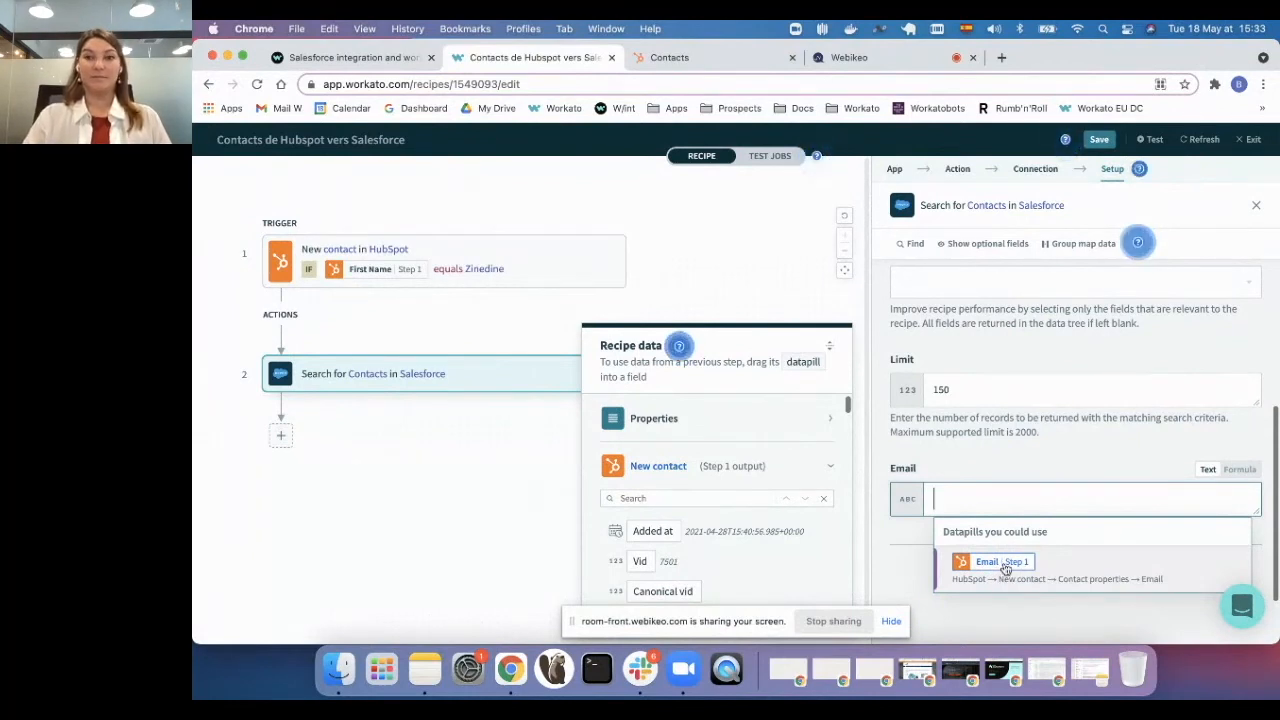
left_click(670, 498)
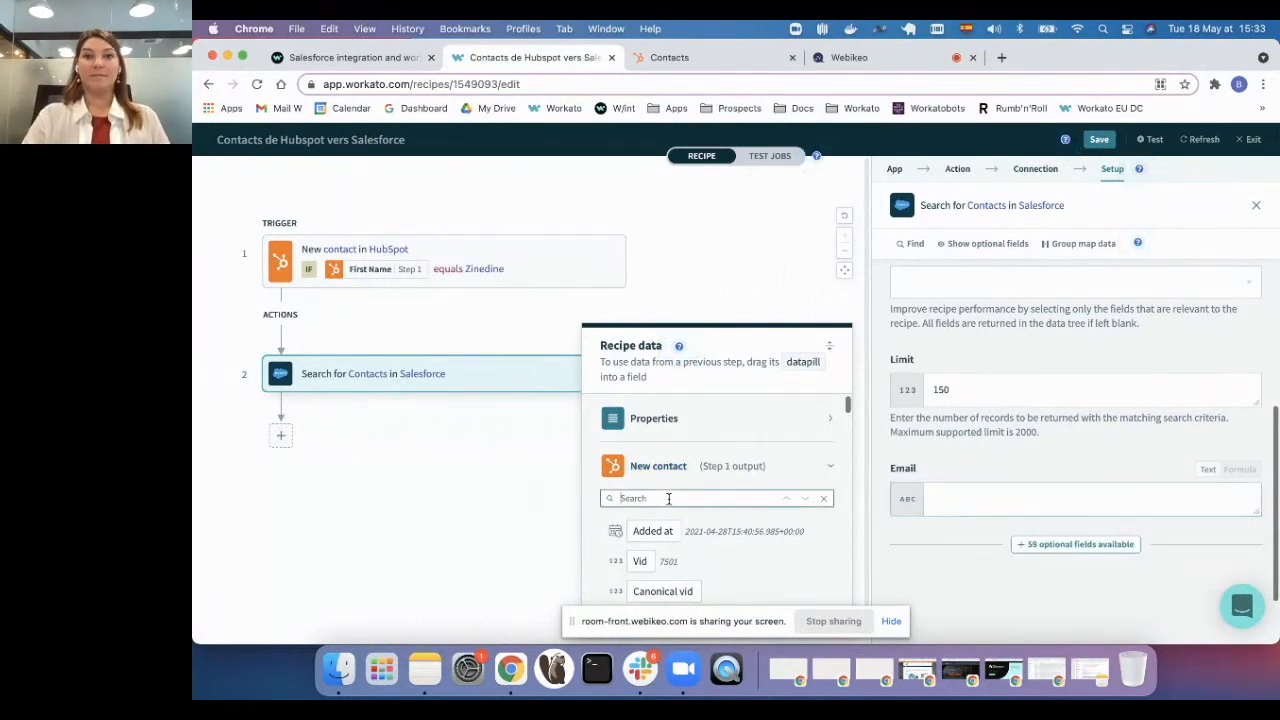
left_click(1078, 500)
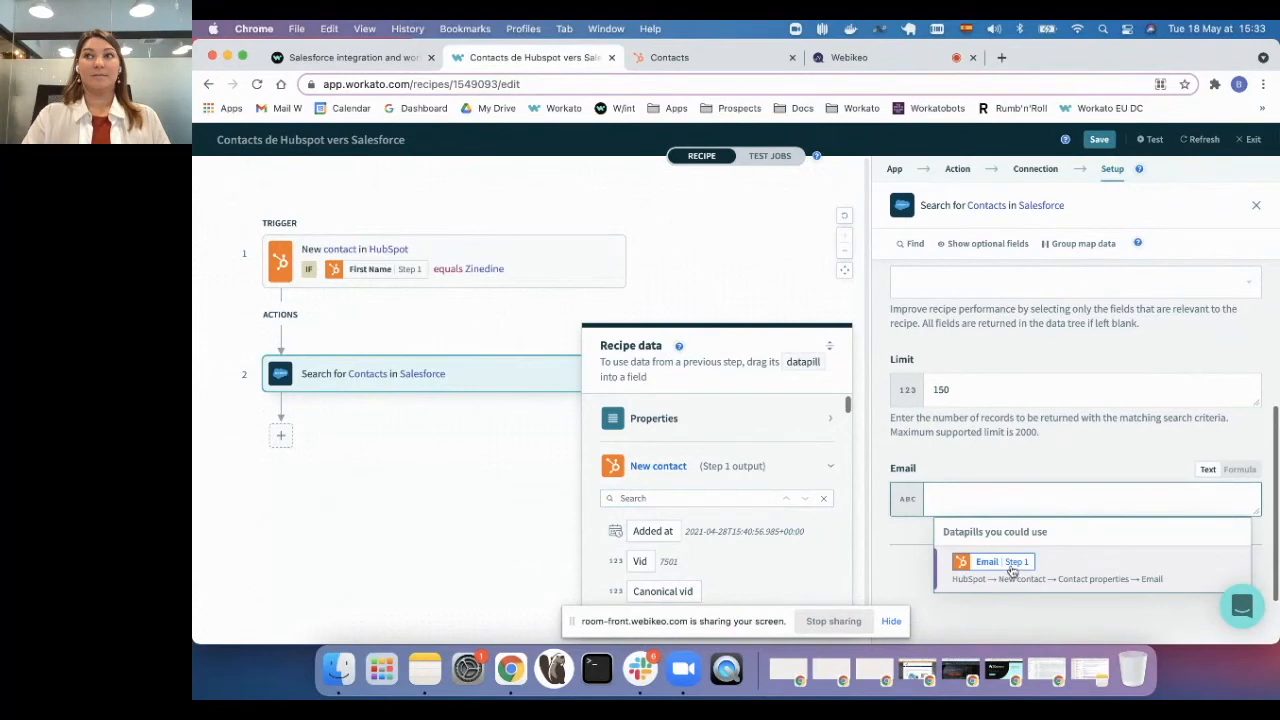
left_click(1012, 565)
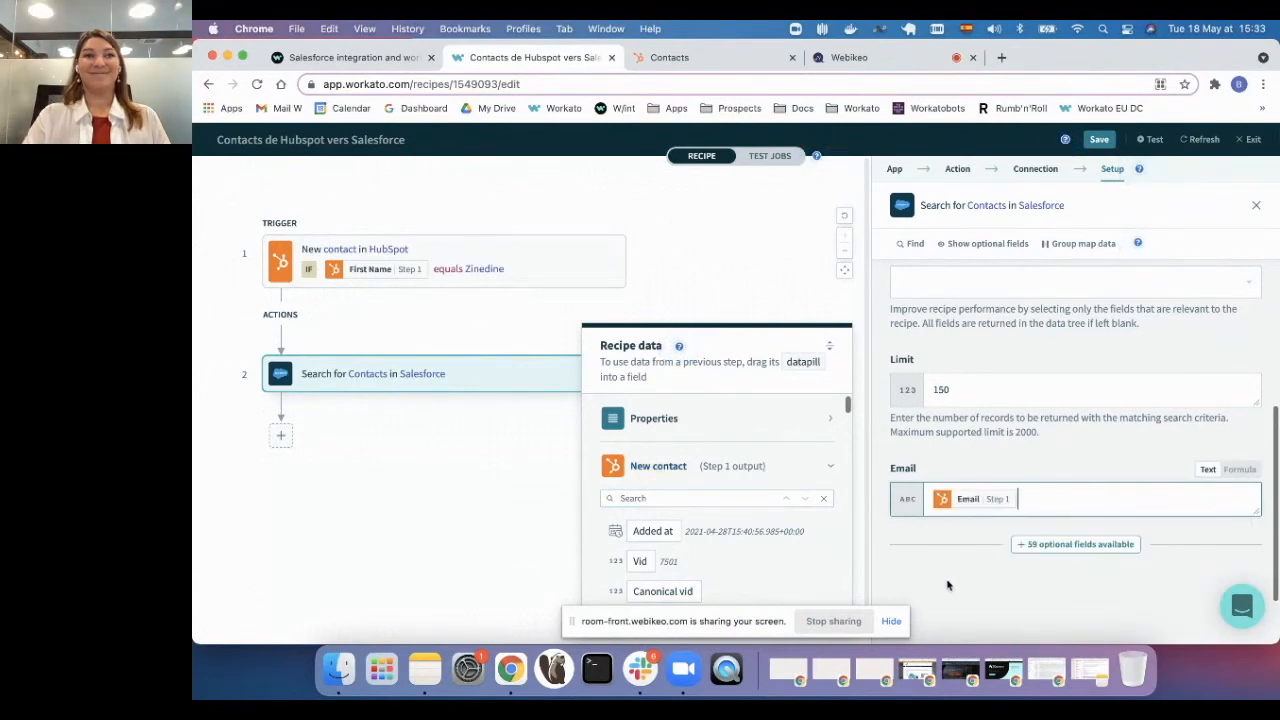
left_click(828, 347)
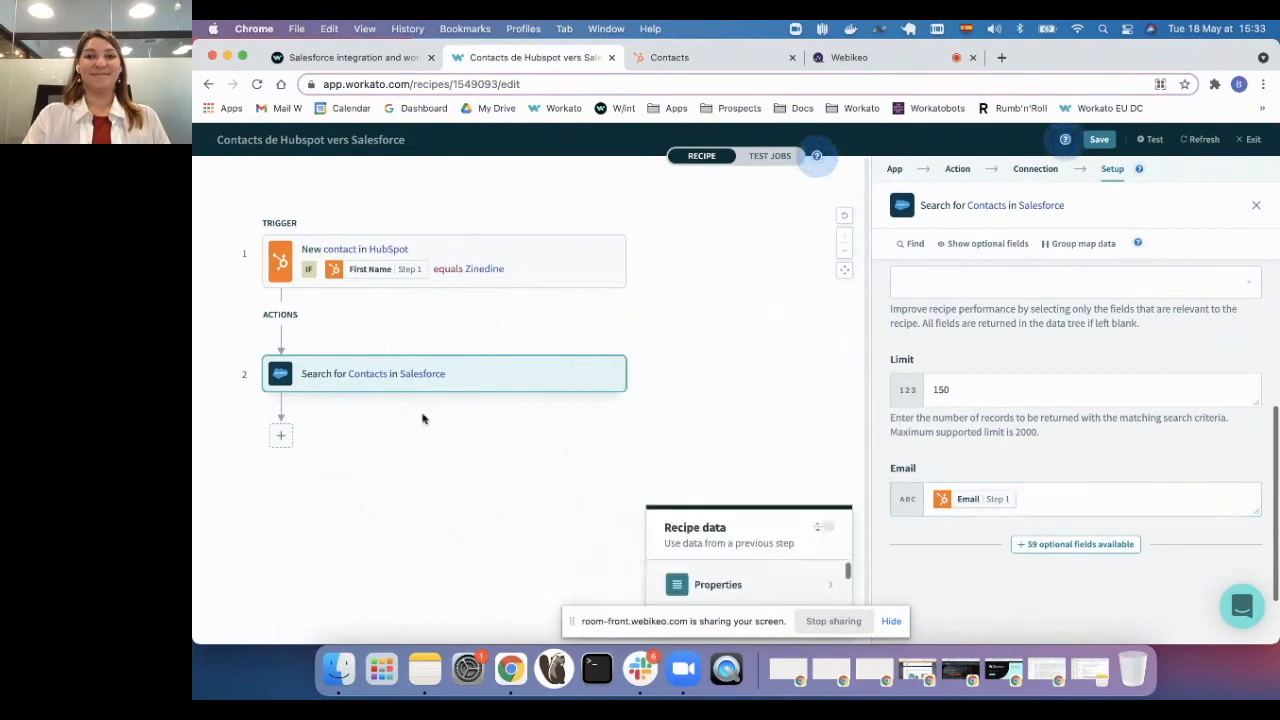
- Add an IF/ELSE condition after the Salesforce contact search
scroll(390, 410, "down", 1)
left_click(282, 410)
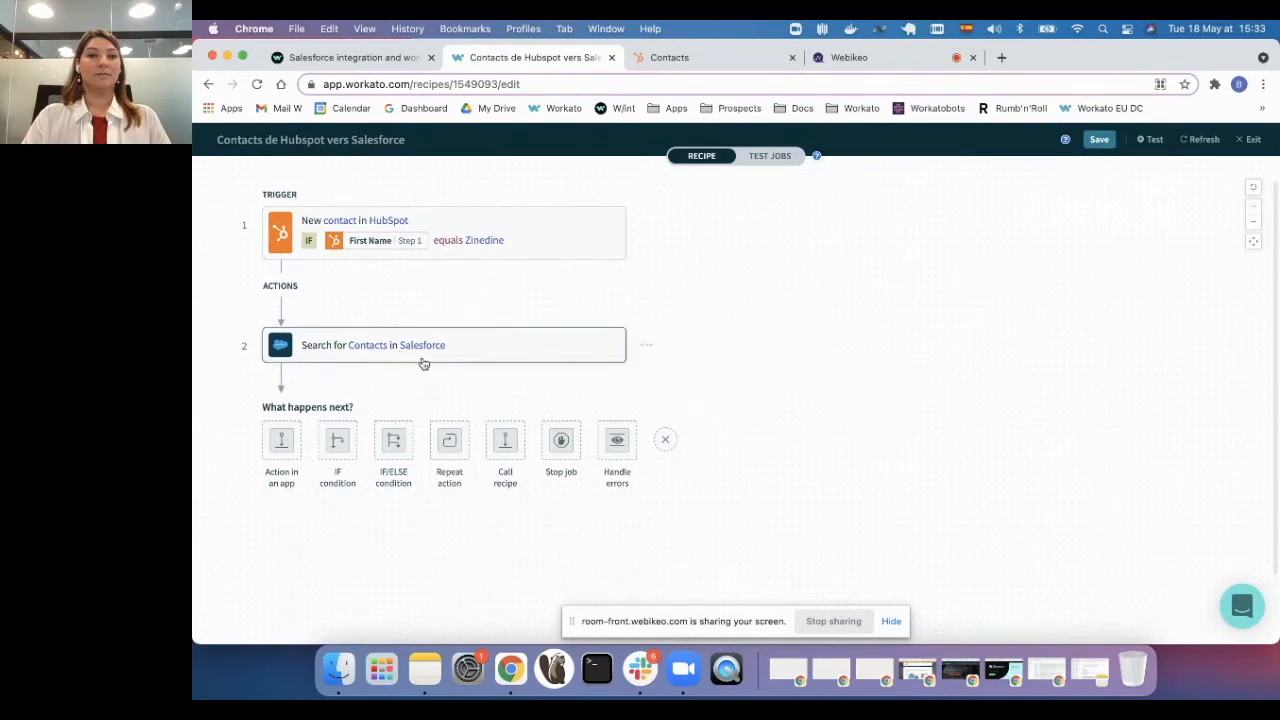
left_click(395, 443)
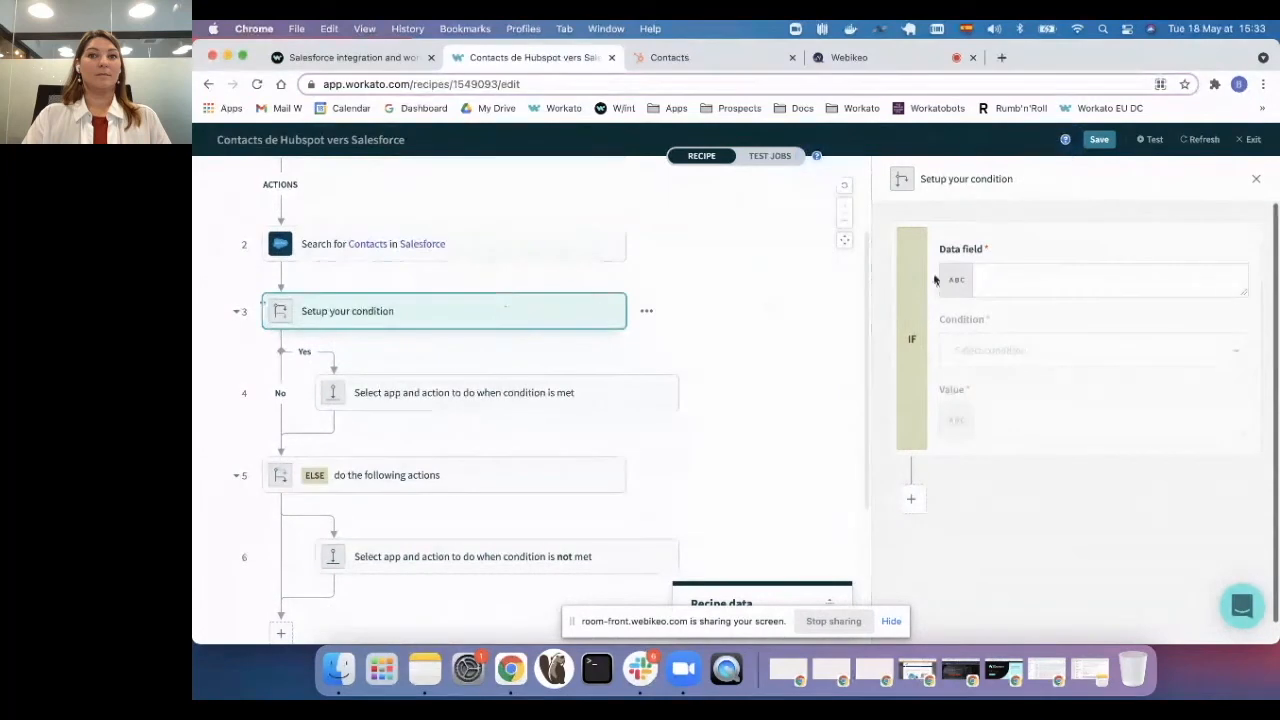
- Set the IF condition to check that the List size datapill from the Step 2 contact search equals 0
left_click(1095, 280)
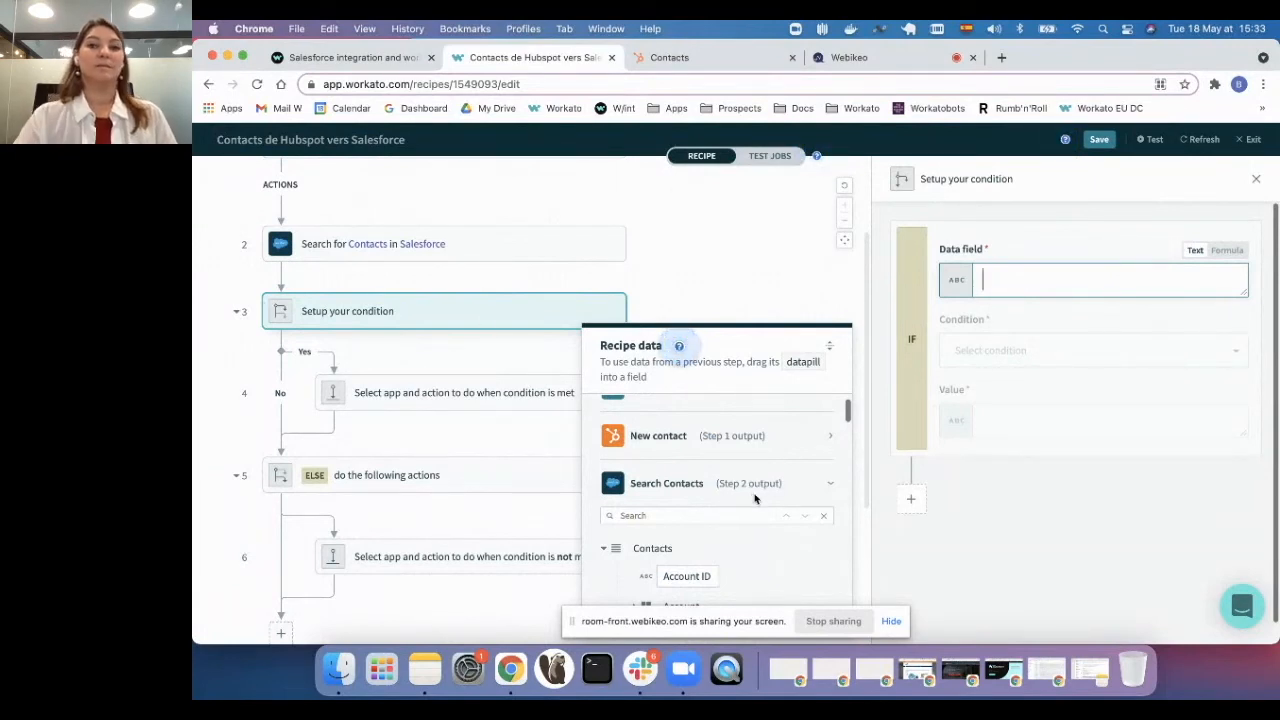
scroll(742, 532, "down", 10)
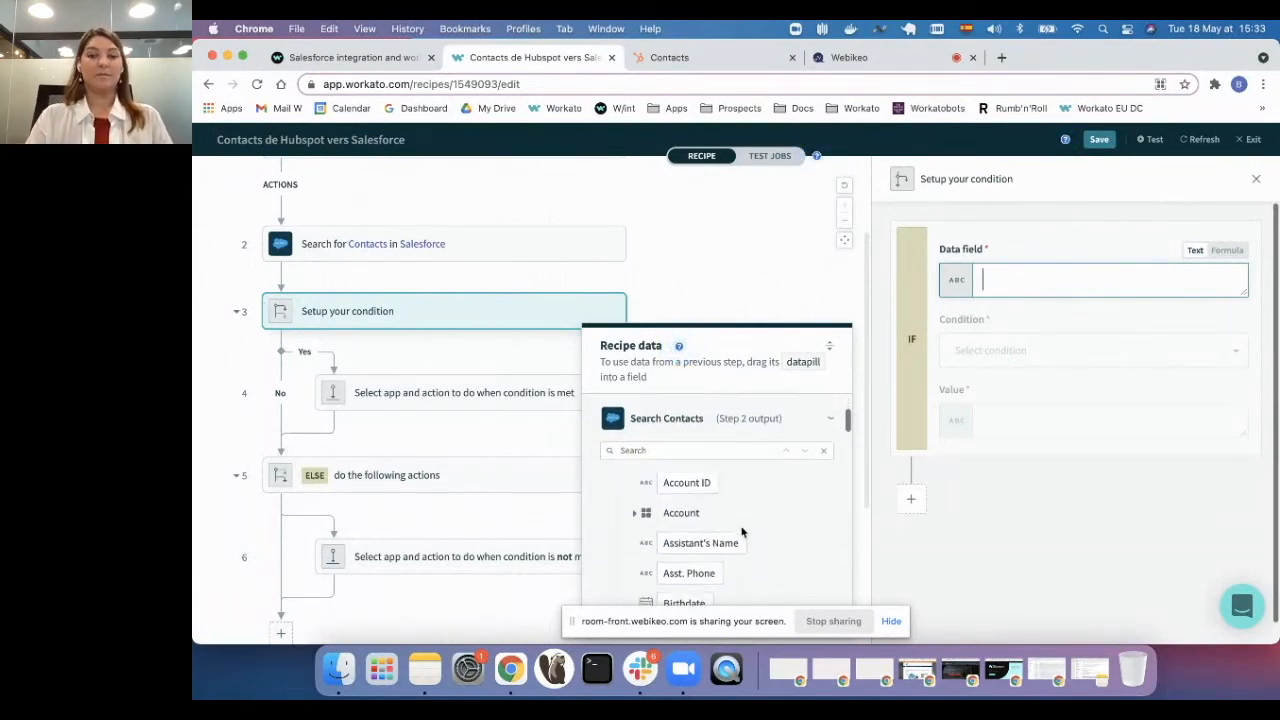
scroll(742, 528, "down", 10)
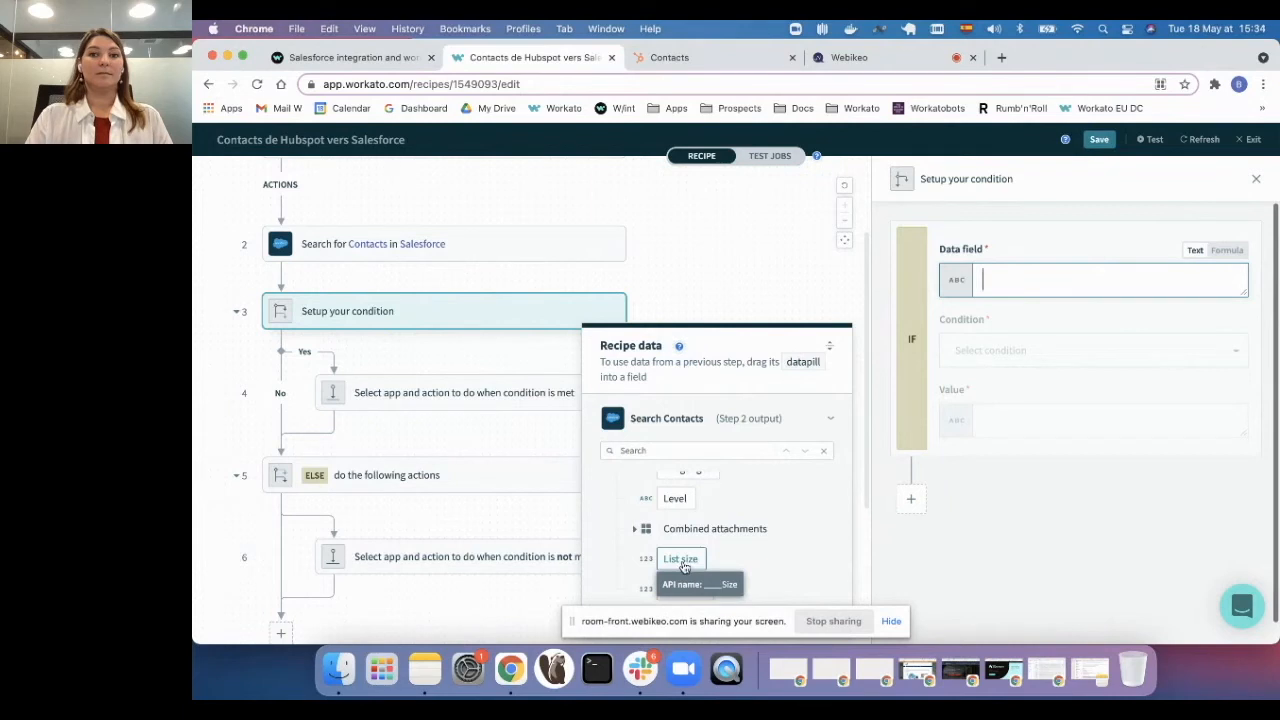
left_click_drag(683, 561, 1080, 280)
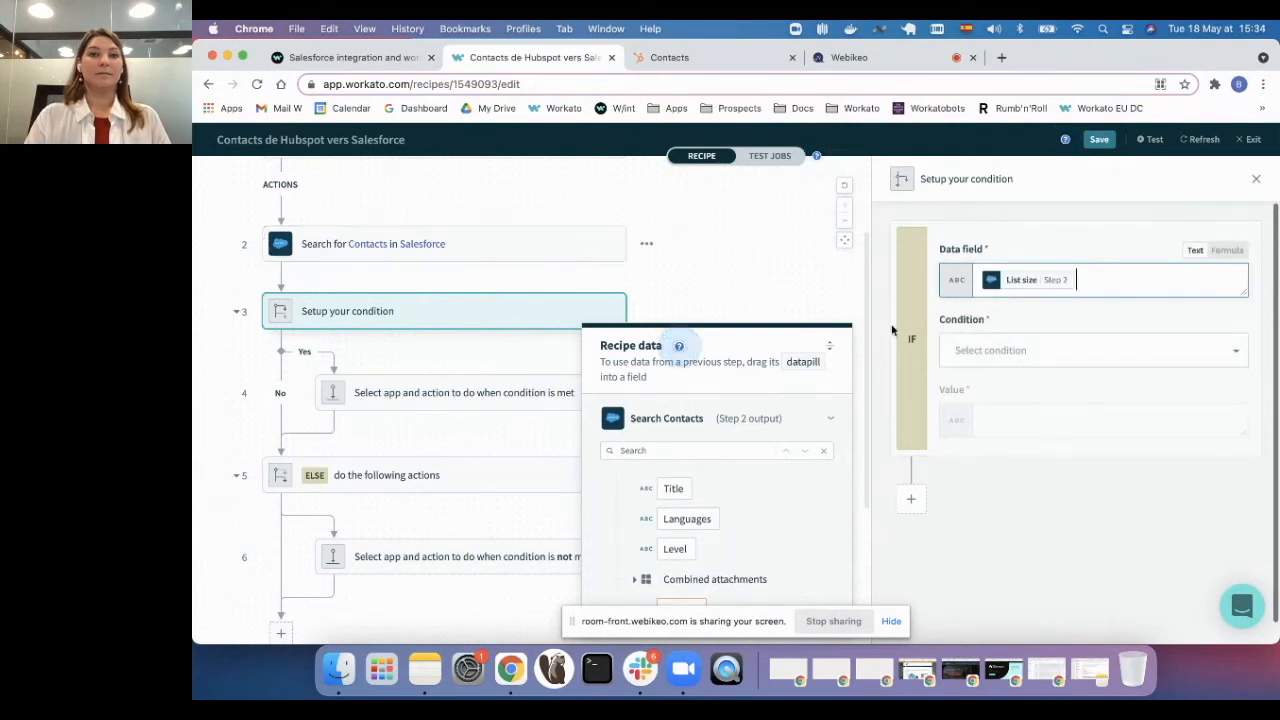
left_click(1004, 350)
left_click(1017, 413)
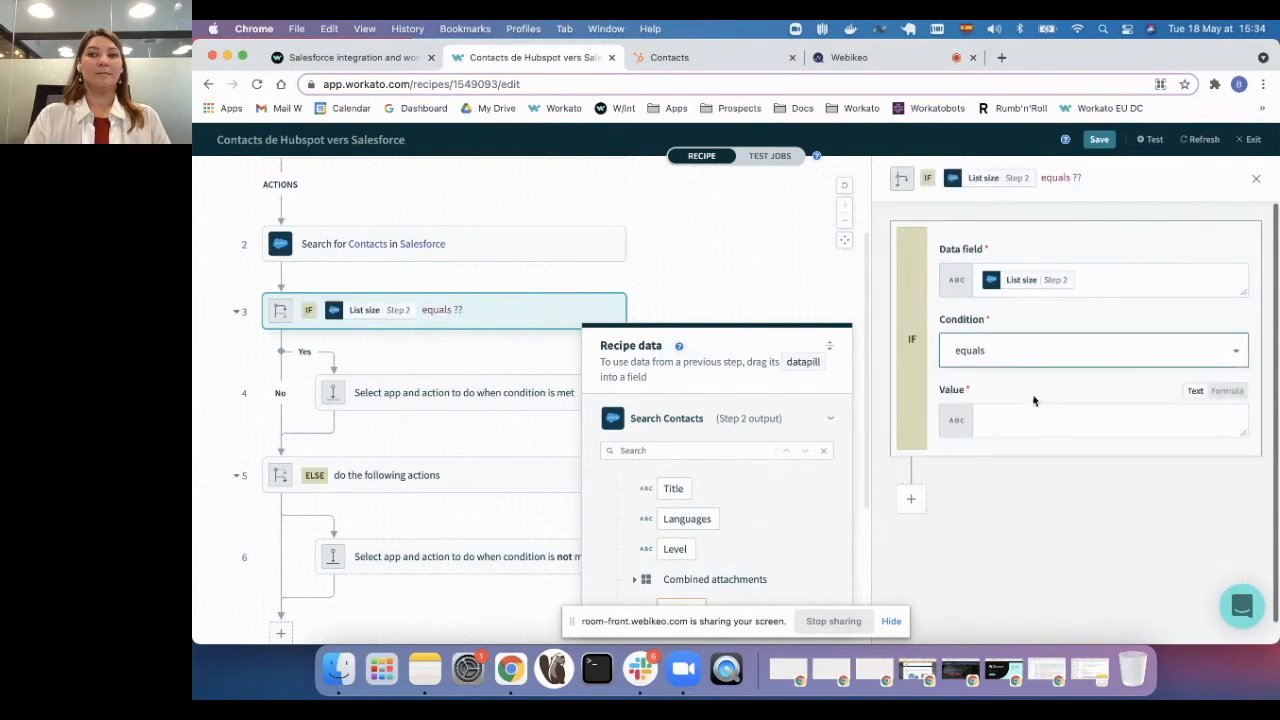
left_click(1020, 428)
type("0")
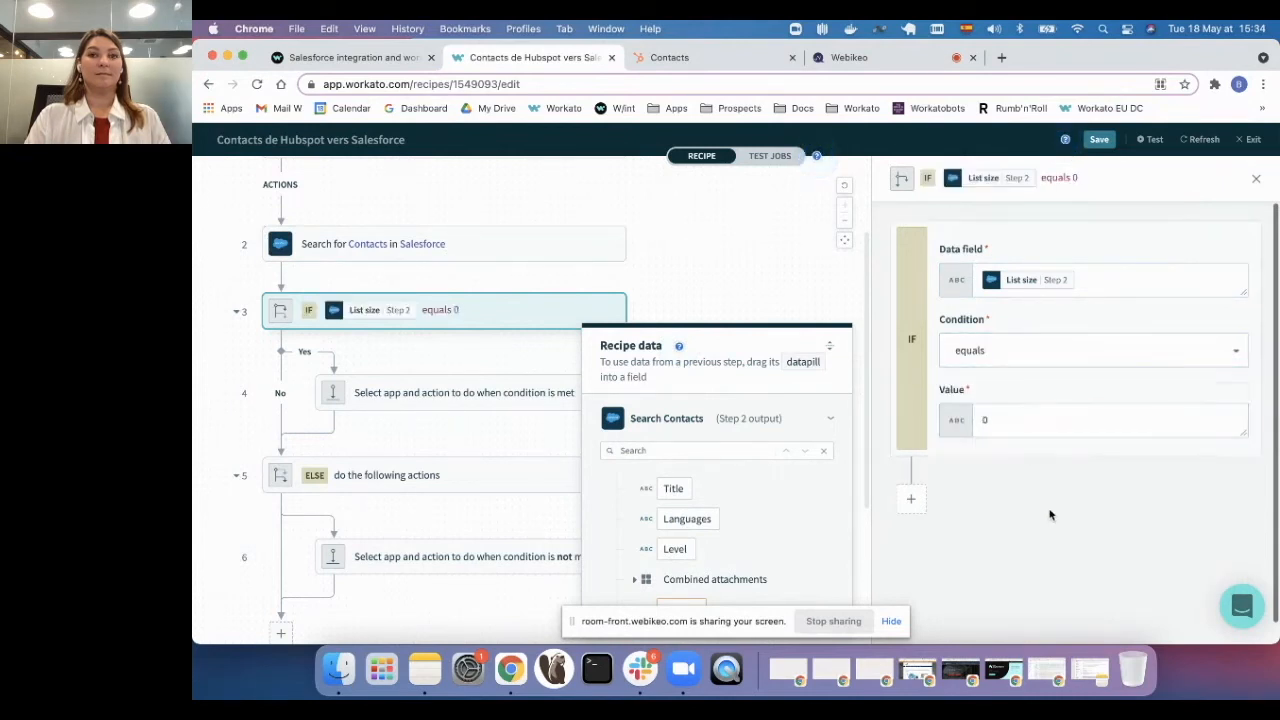
- Choose Salesforce and its general Create record action for the branch that runs when the condition is met
left_click(455, 403)
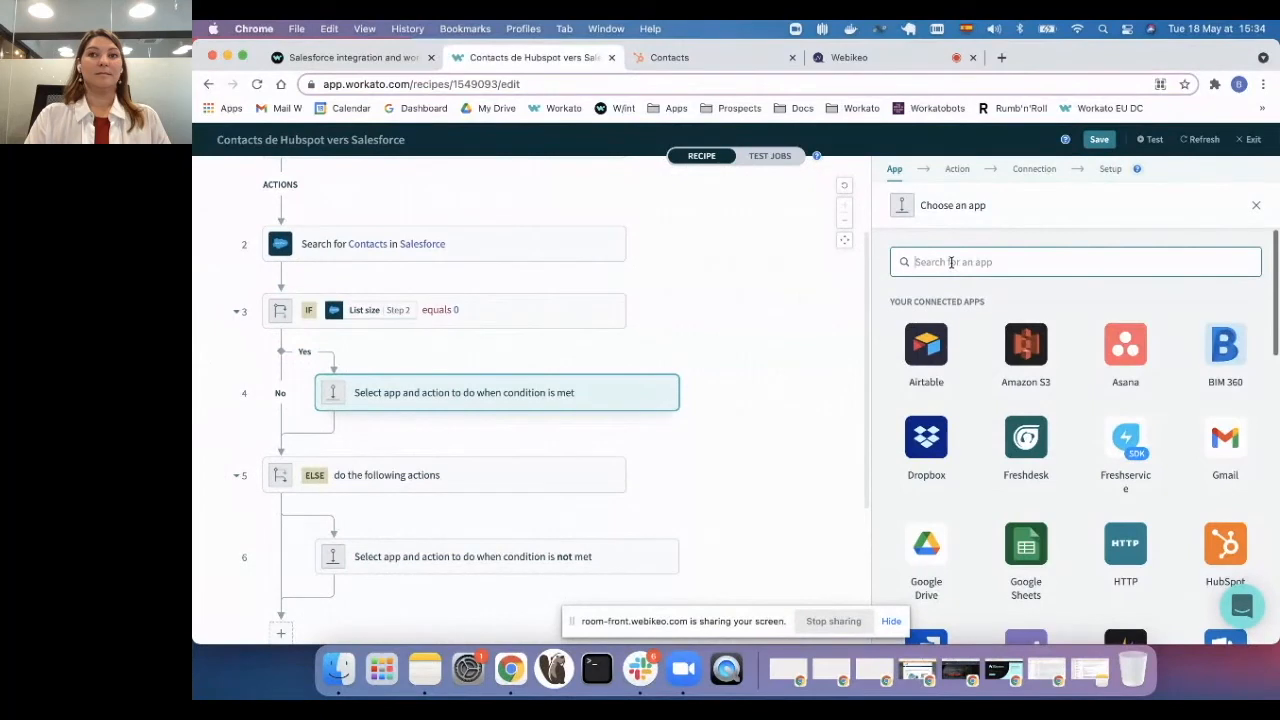
type("sales")
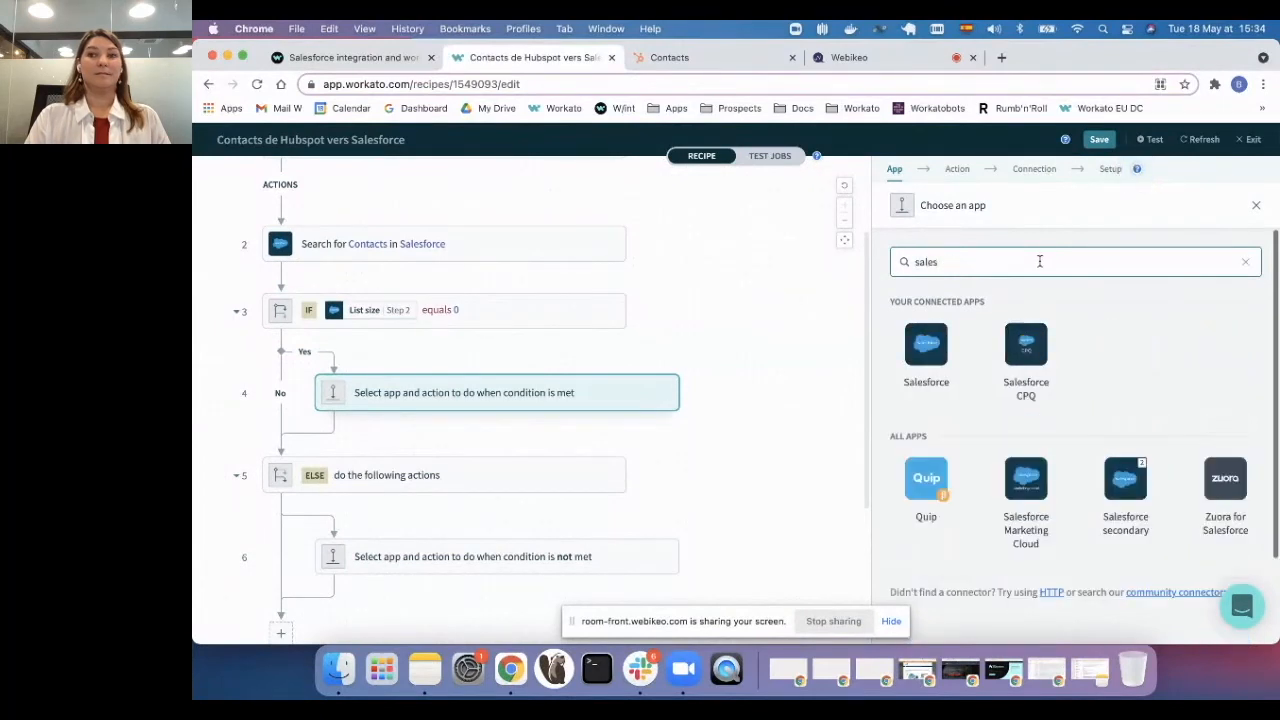
left_click(926, 345)
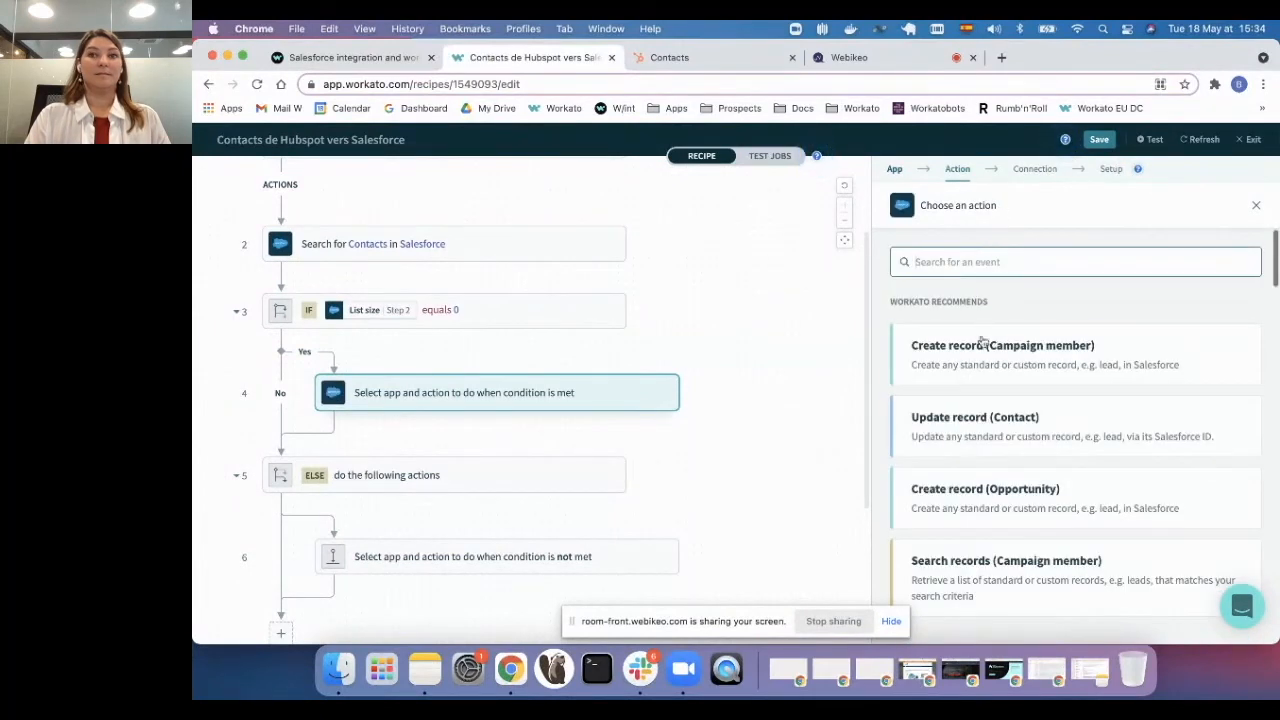
scroll(1003, 395, "down", 2)
scroll(1043, 373, "down", 3)
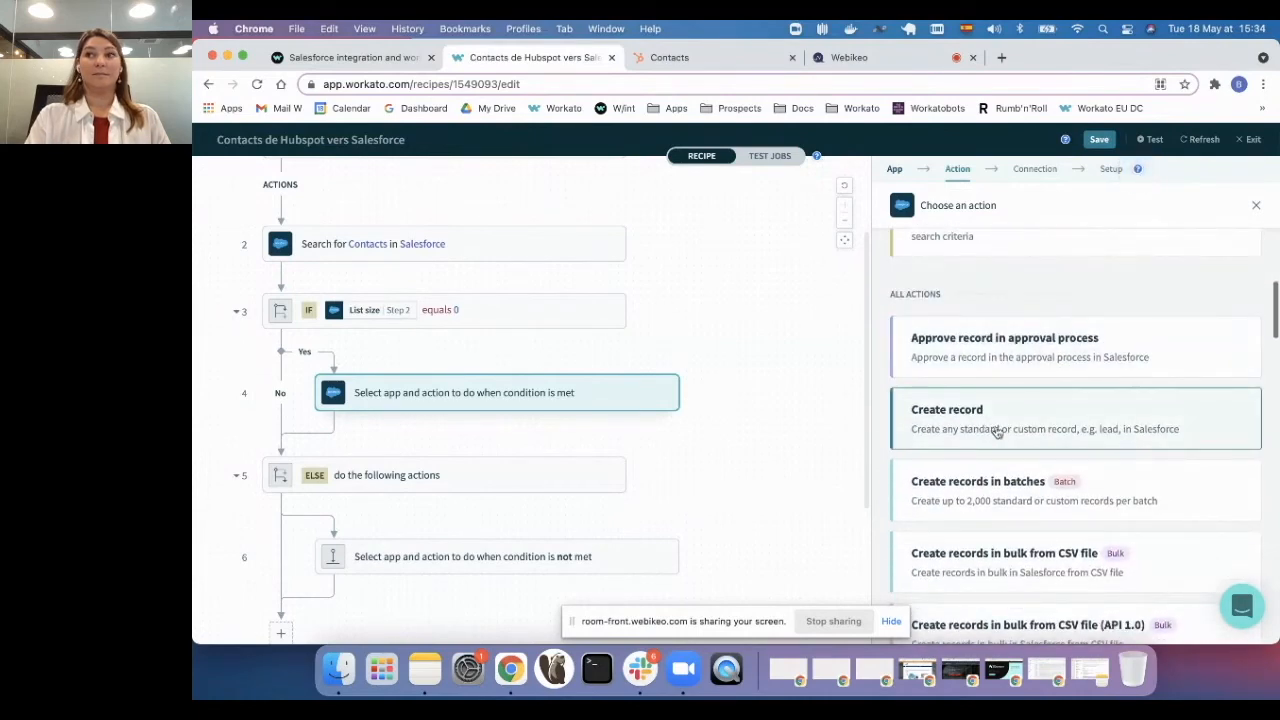
scroll(995, 428, "up", 2)
scroll(997, 428, "up", 4)
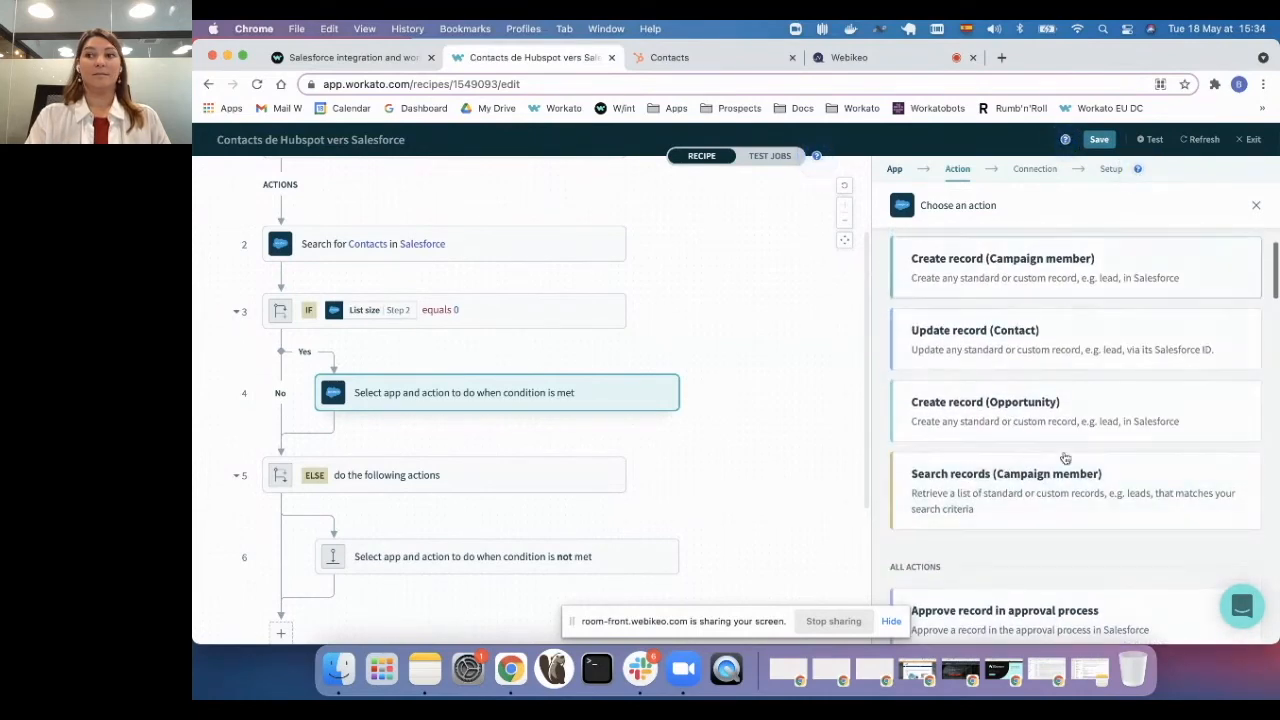
scroll(1045, 386, "down", 4)
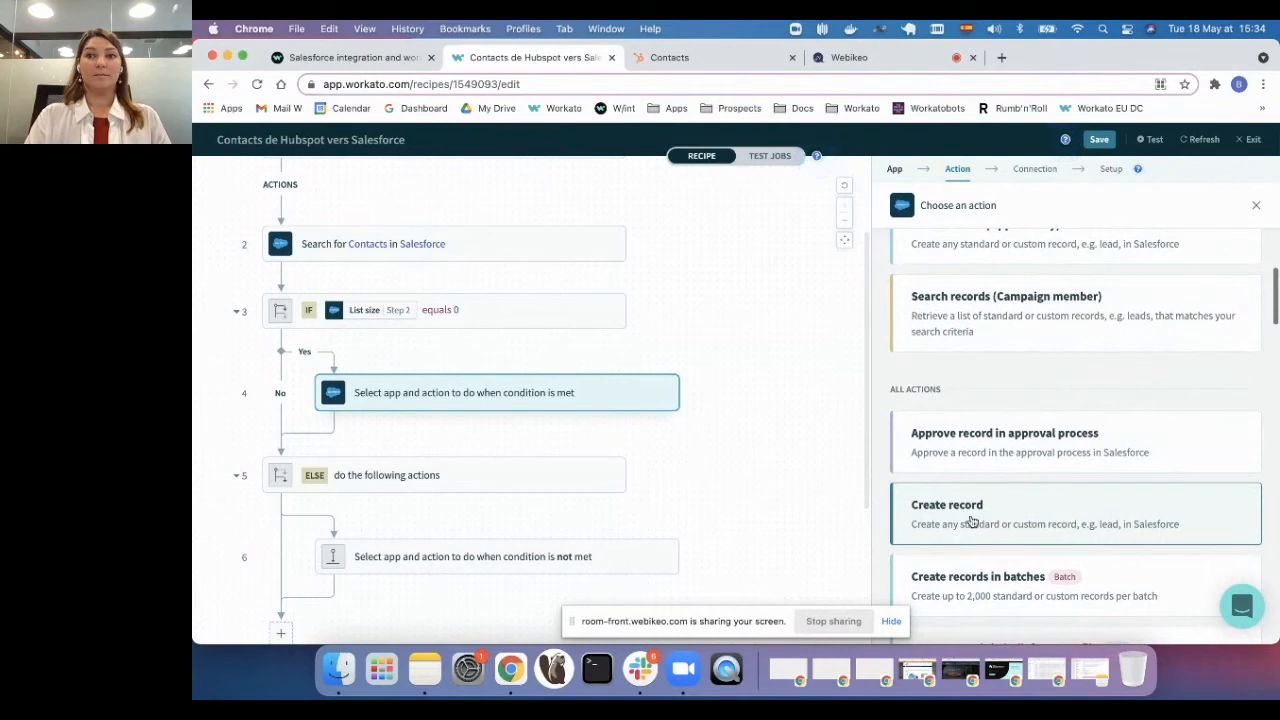
left_click(971, 520)
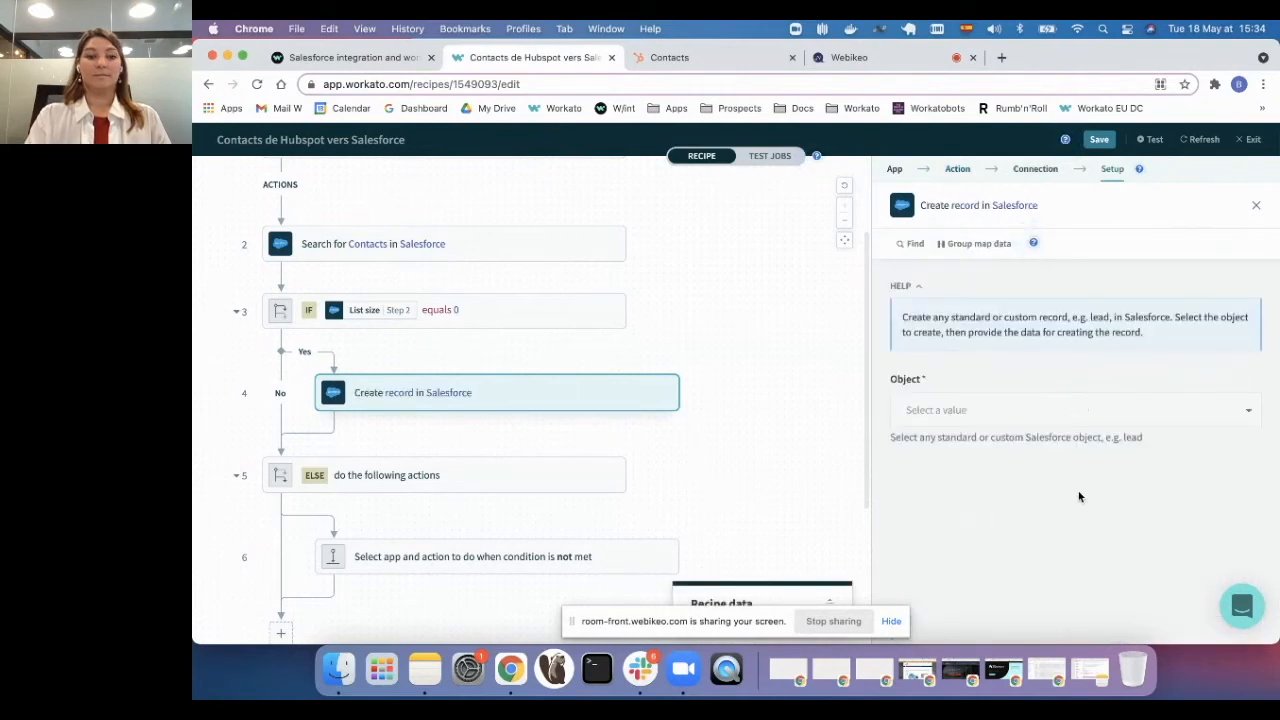
- Set Contact as the object to create in Salesforce and ignore all datapill suggestions
left_click(1000, 417)
scroll(987, 396, "down", 1)
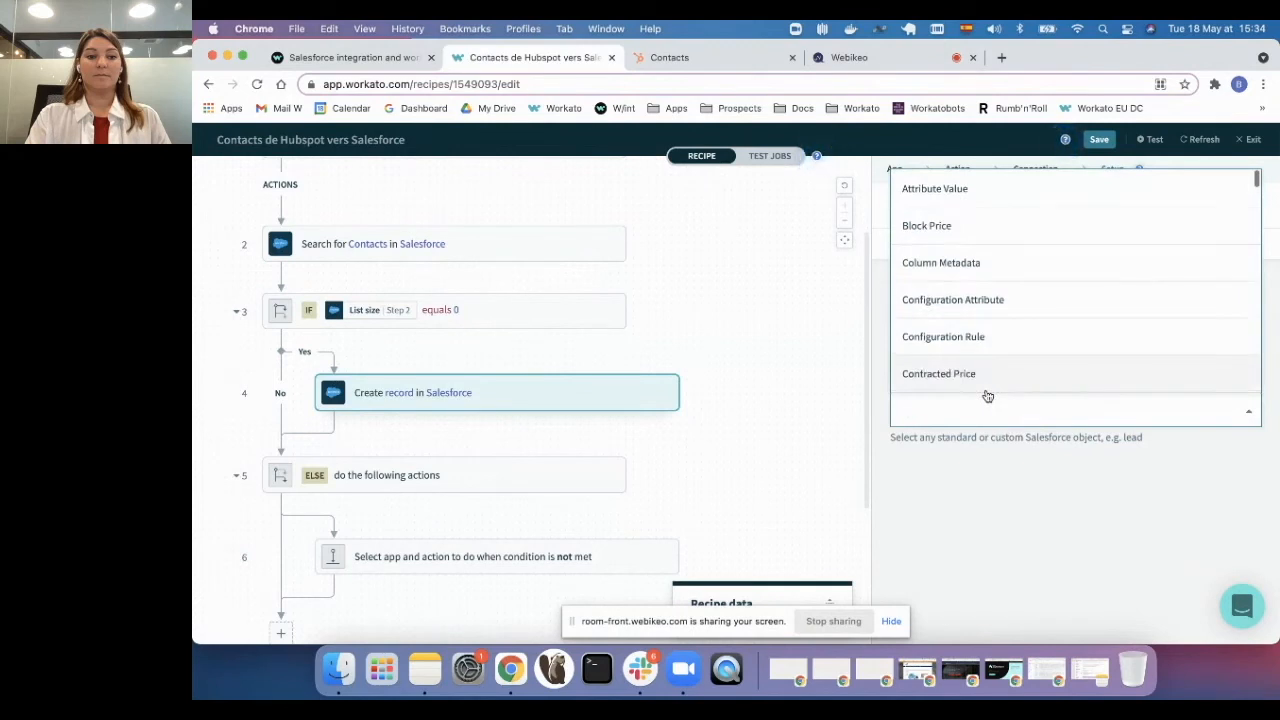
type("contact")
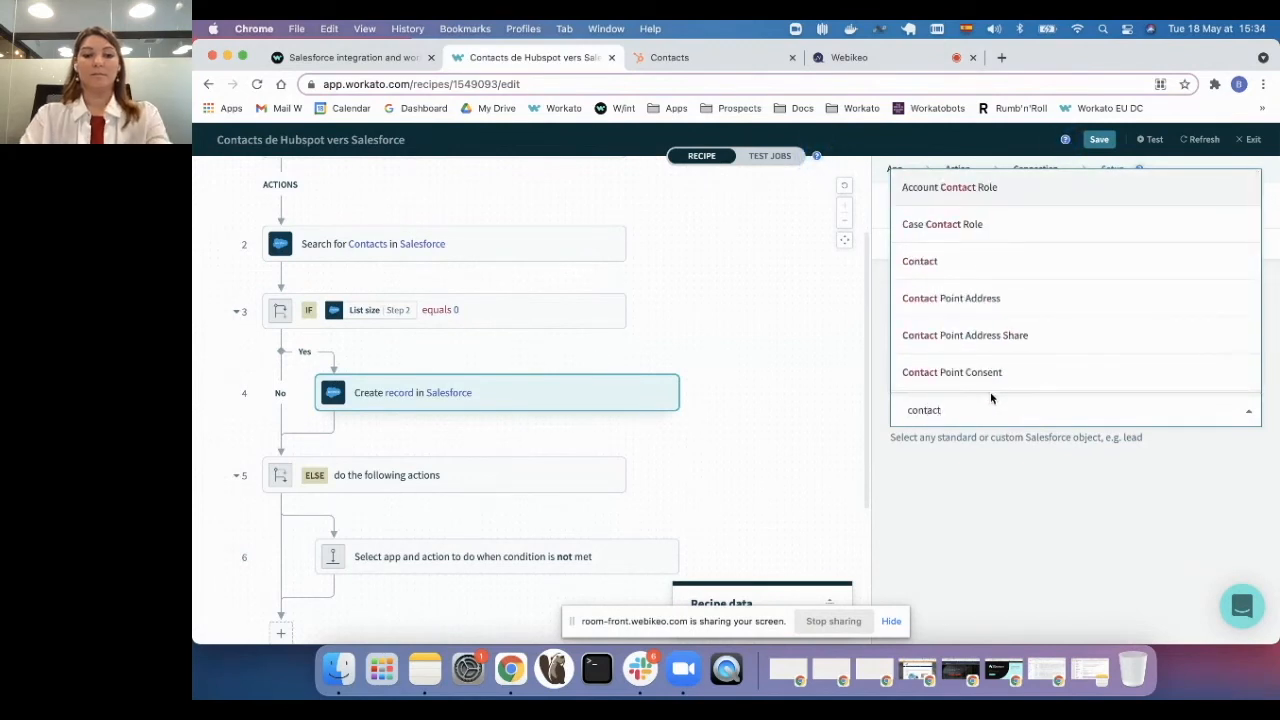
left_click(937, 264)
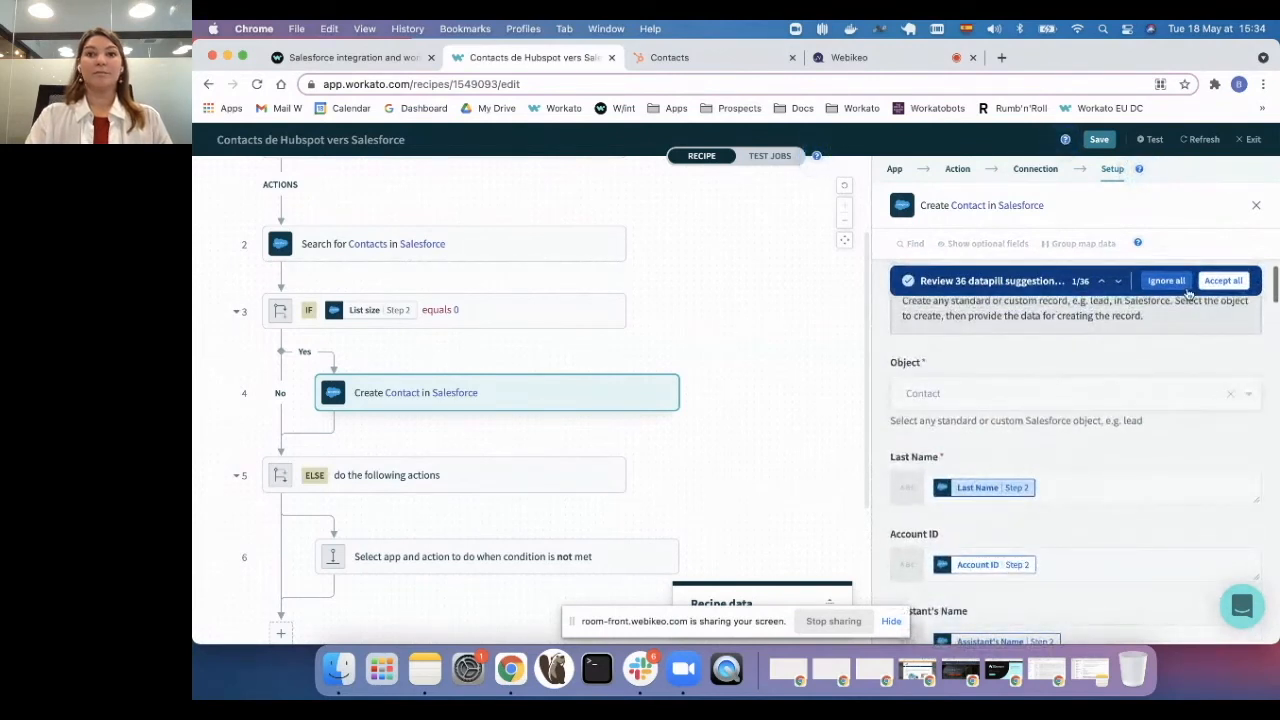
scroll(1028, 453, "down", 1)
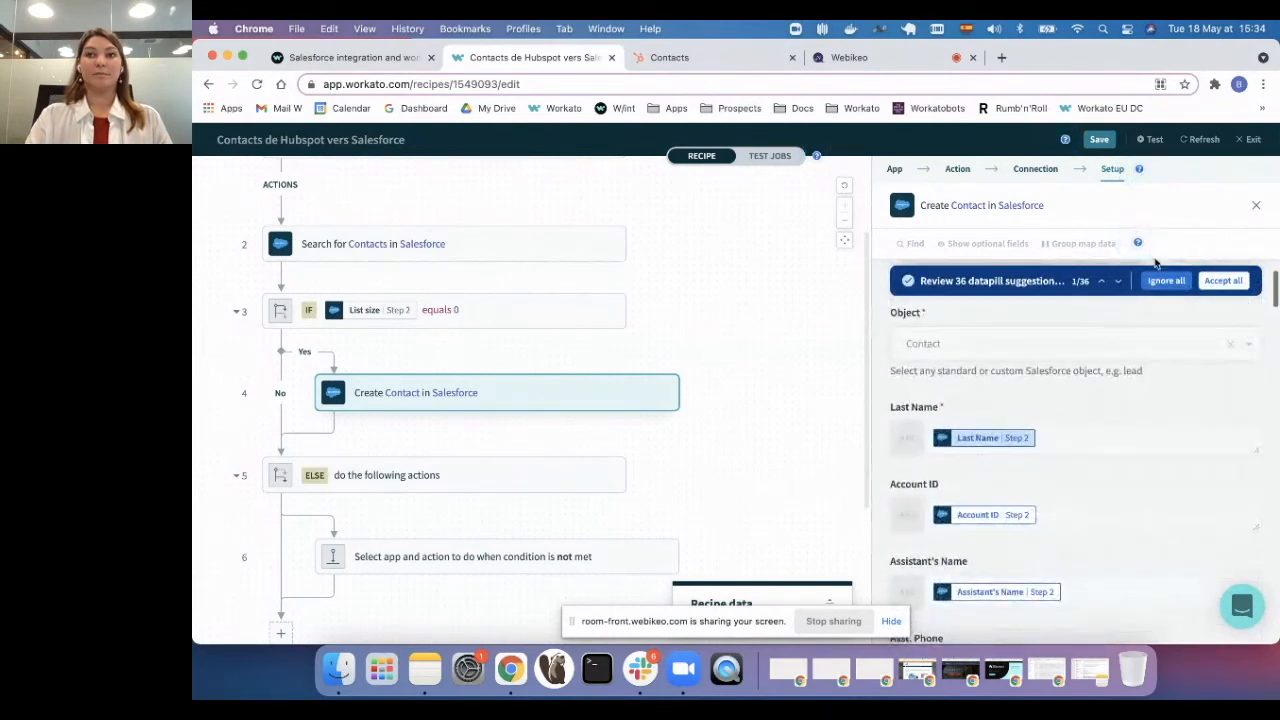
left_click(1160, 283)
- Find the HubSpot Last Name datapill in the Step 1 output, map it to the new contact's Last Name, and collapse the recipe data
left_click(948, 400)
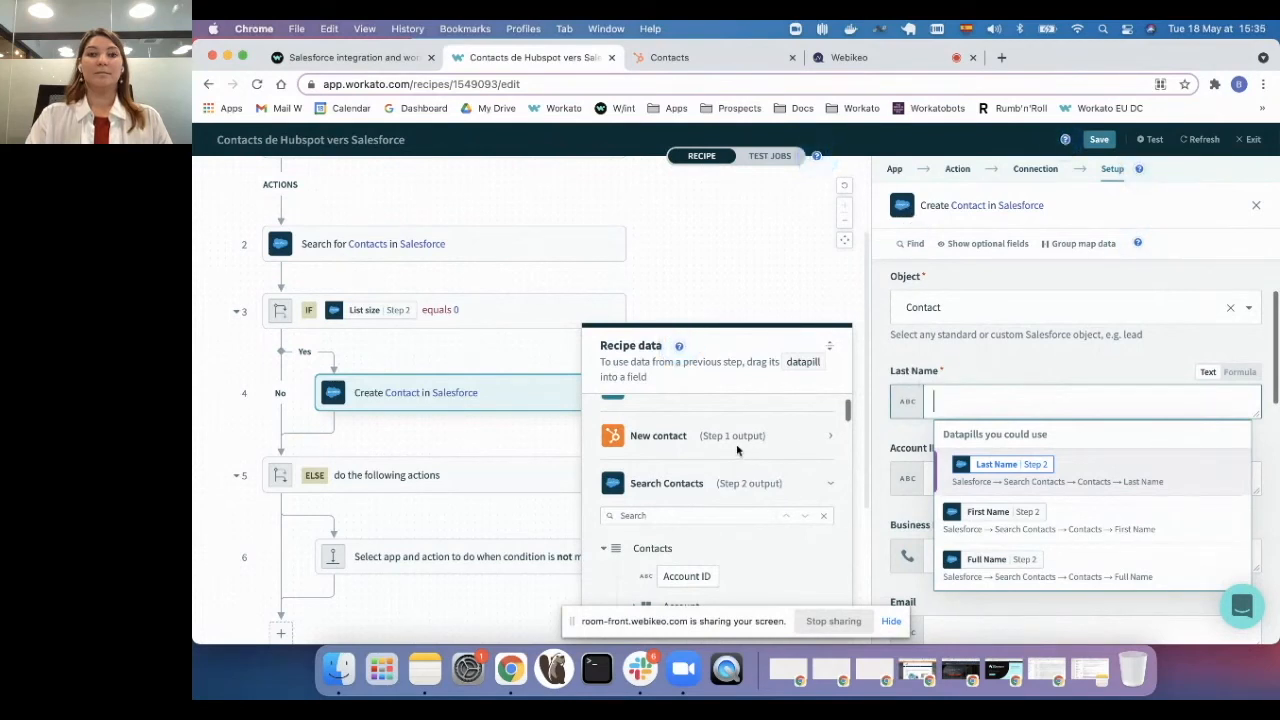
left_click(798, 445)
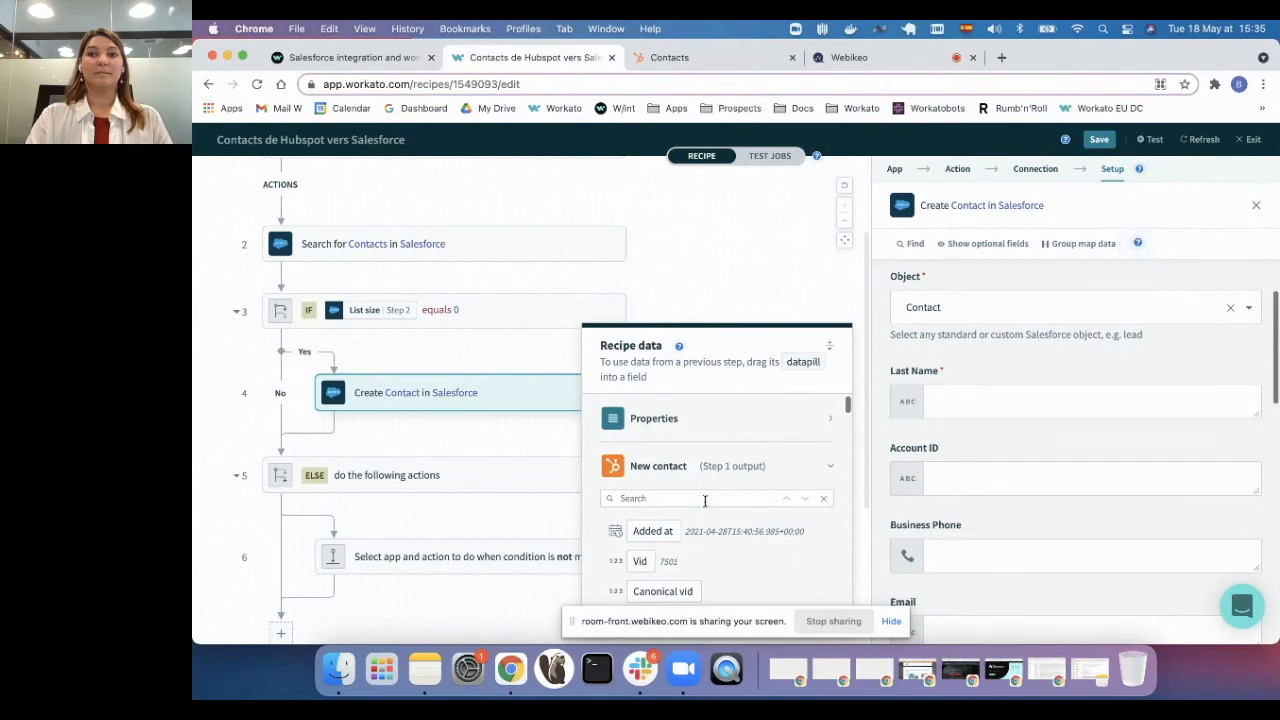
type("s")
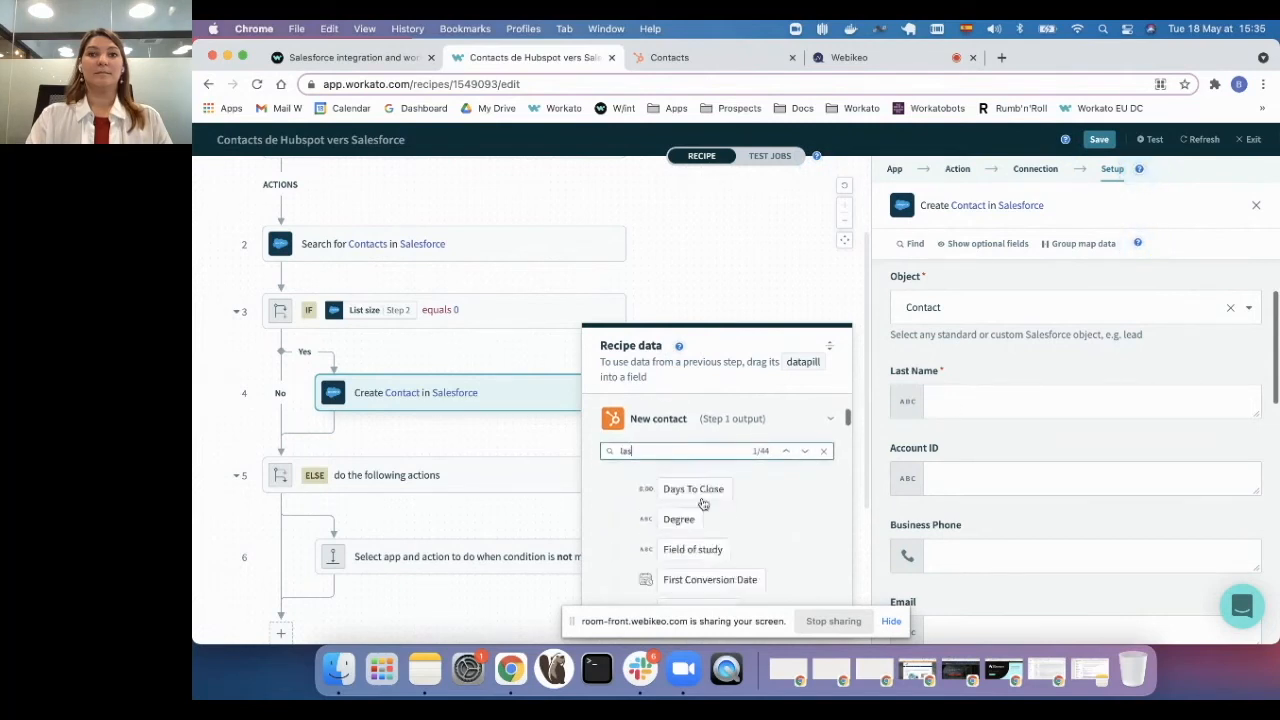
type("t name")
left_click(800, 348)
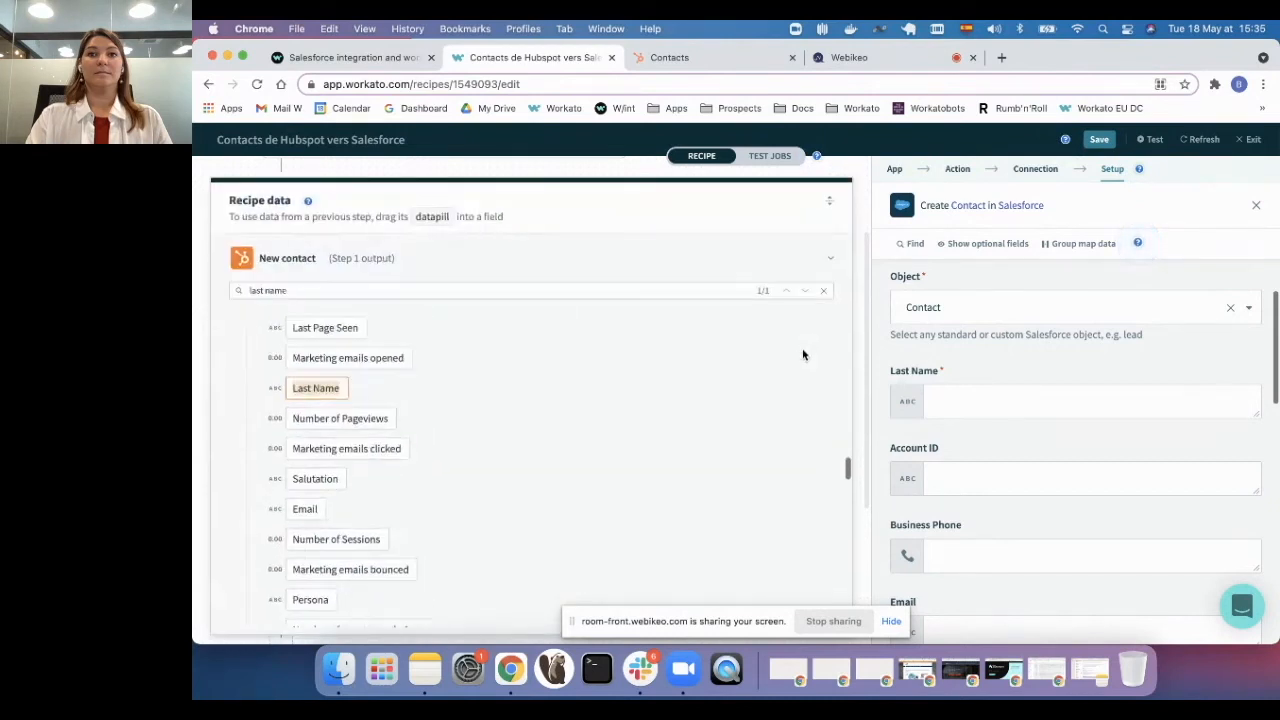
left_click_drag(318, 390, 1064, 416)
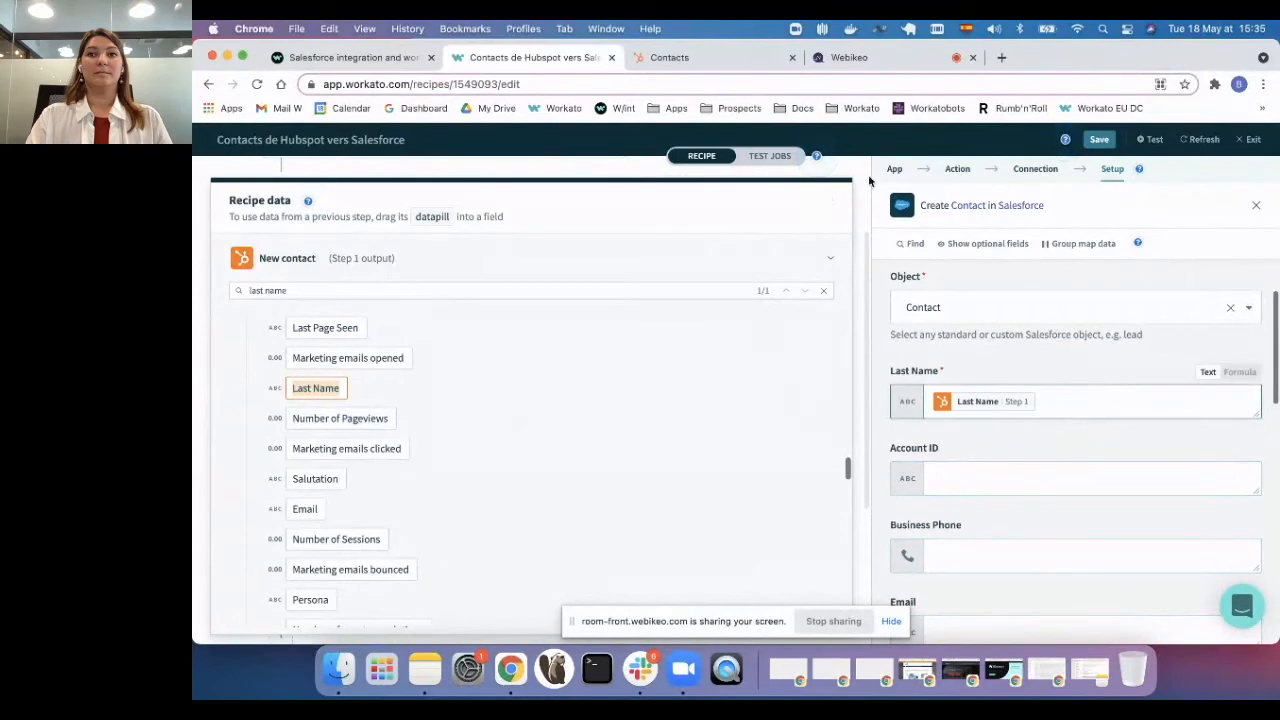
left_click(831, 203)
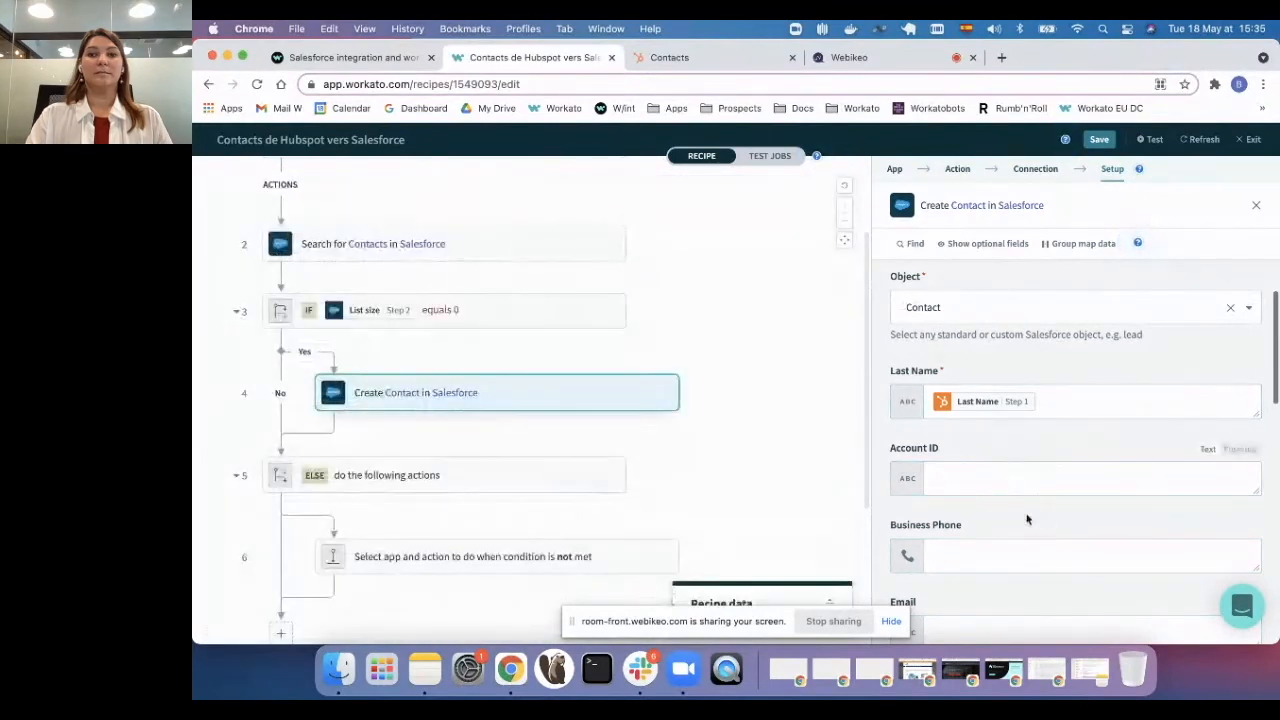
- Map the suggested HubSpot Phone Number datapill from Step 1 to the new contact's Business Phone field
scroll(1028, 519, "down", 1)
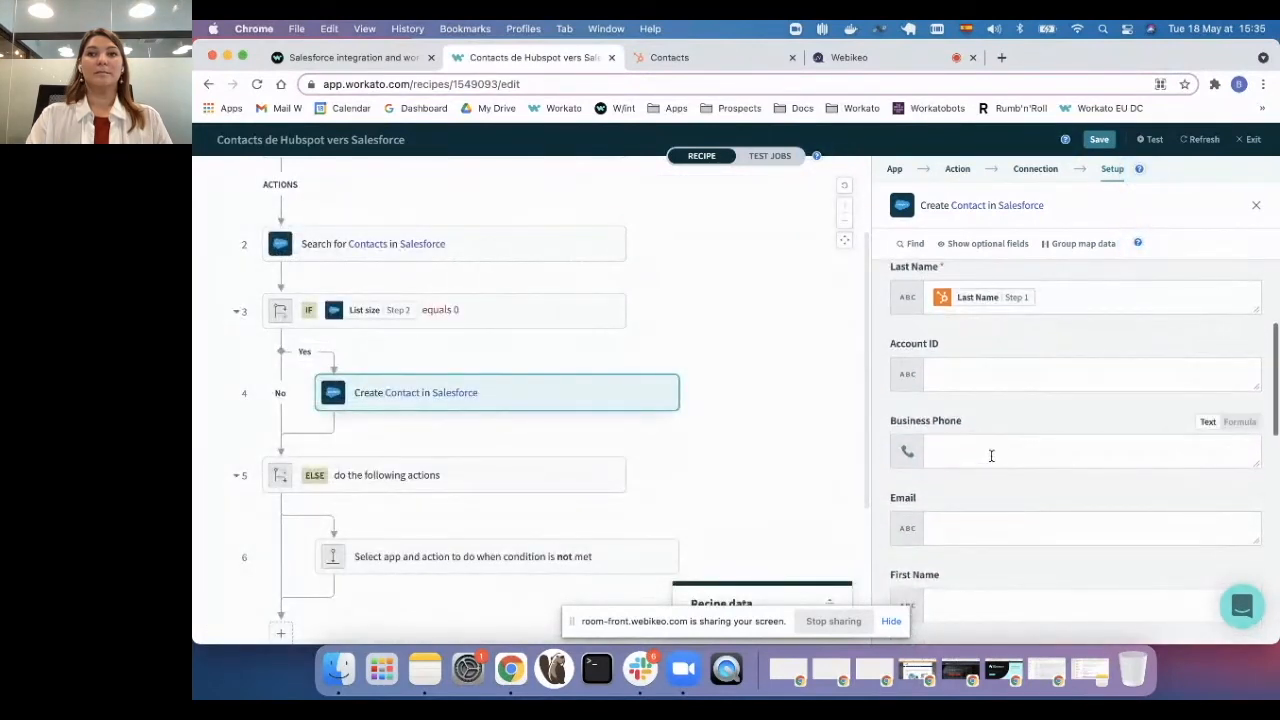
left_click(991, 452)
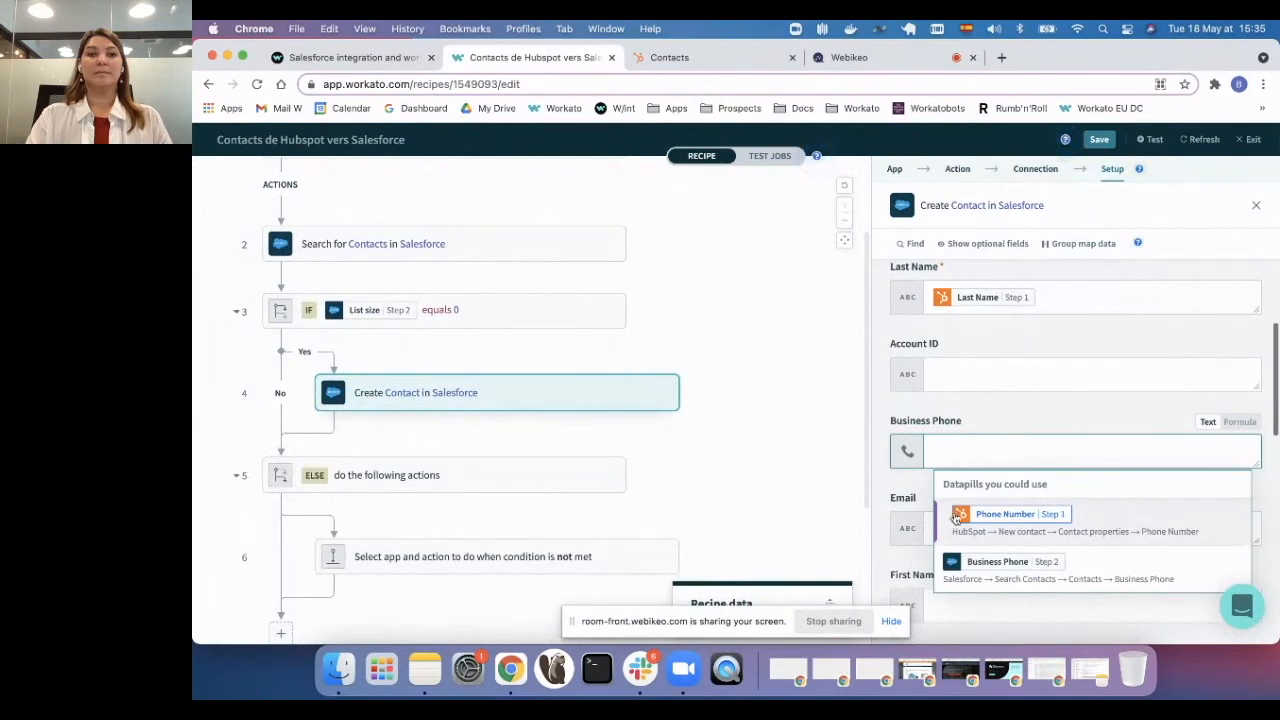
left_click(1046, 518)
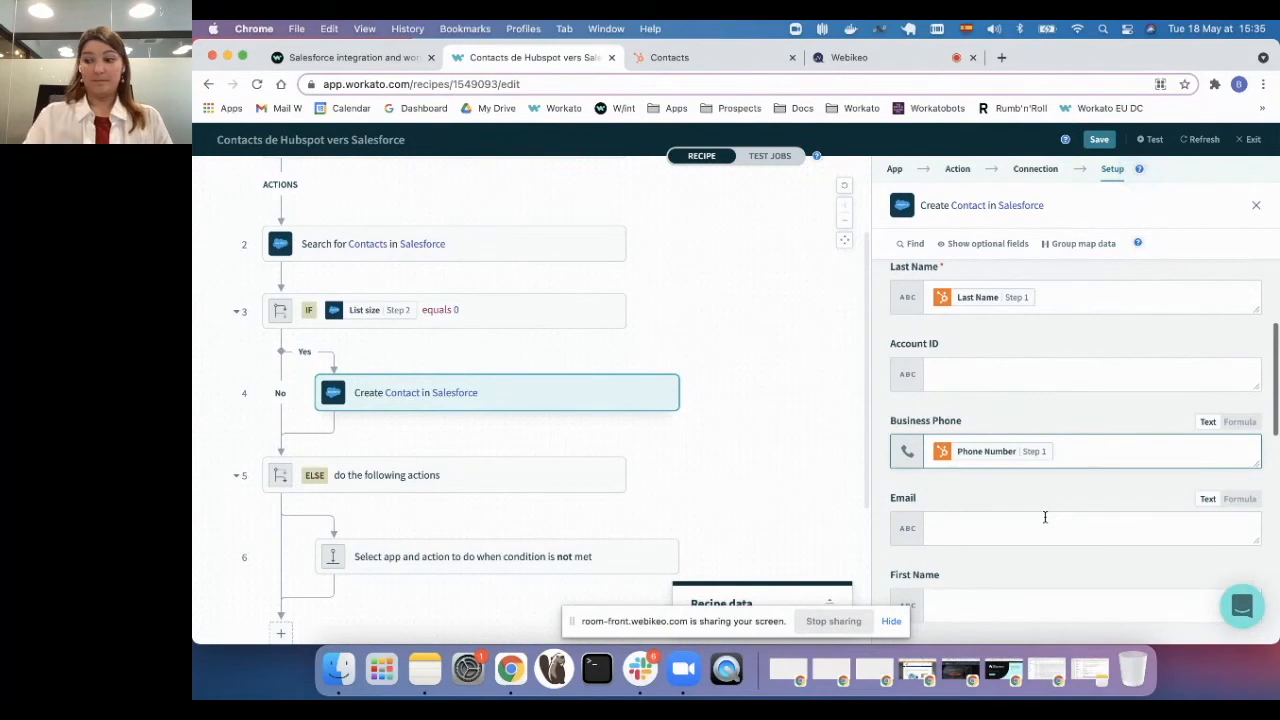
- Map the suggested HubSpot Email and First Name datapills from Step 1 to the new contact's matching fields
scroll(1045, 517, "down", 2)
left_click(974, 432)
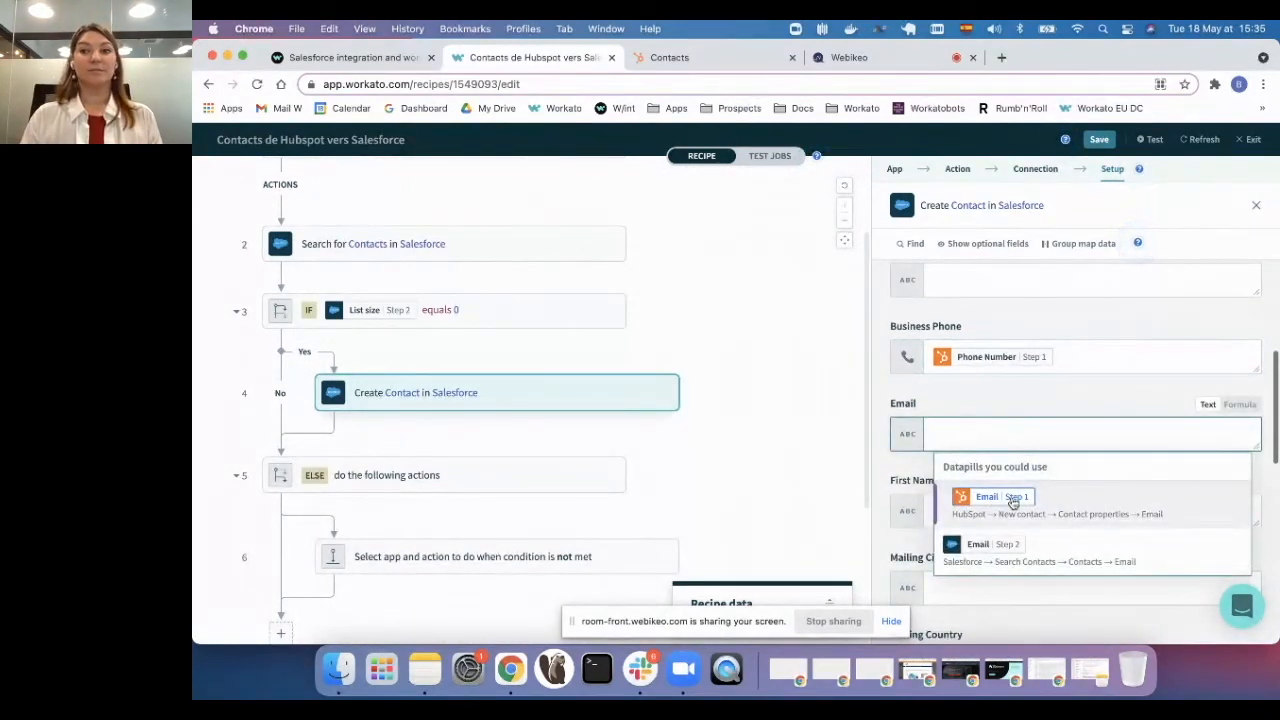
left_click(1008, 499)
scroll(1012, 497, "down", 3)
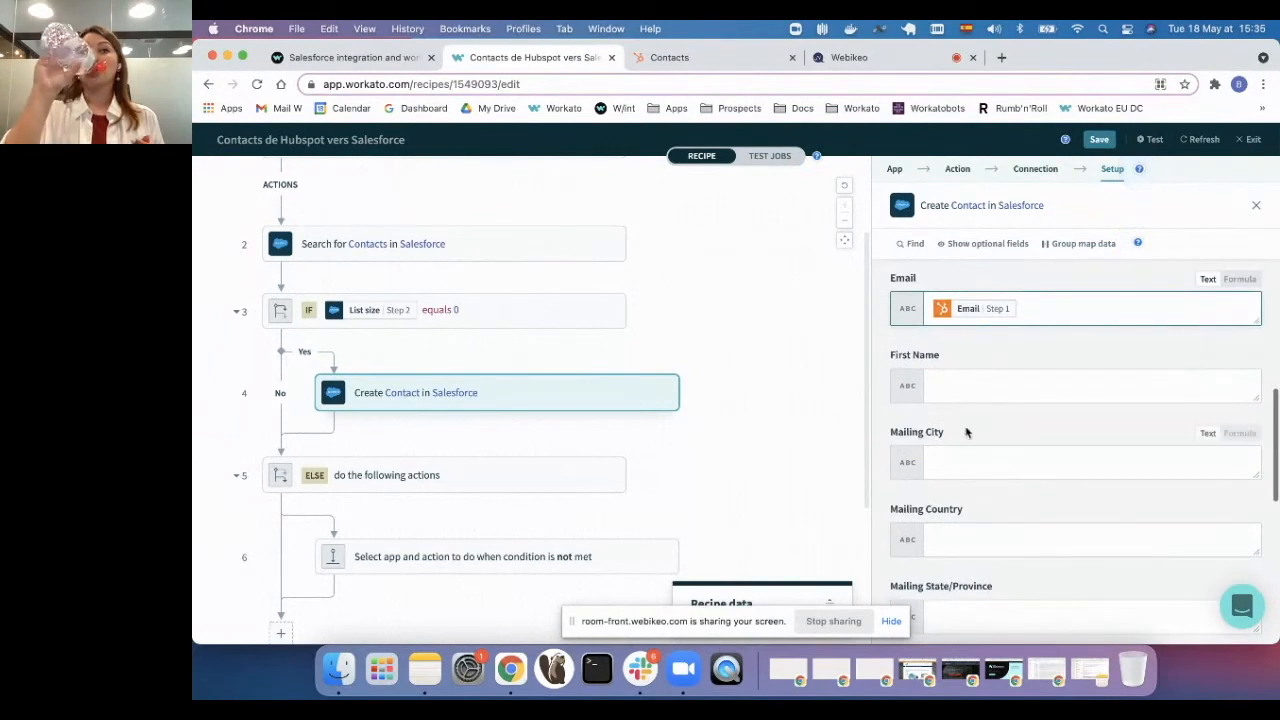
left_click(957, 385)
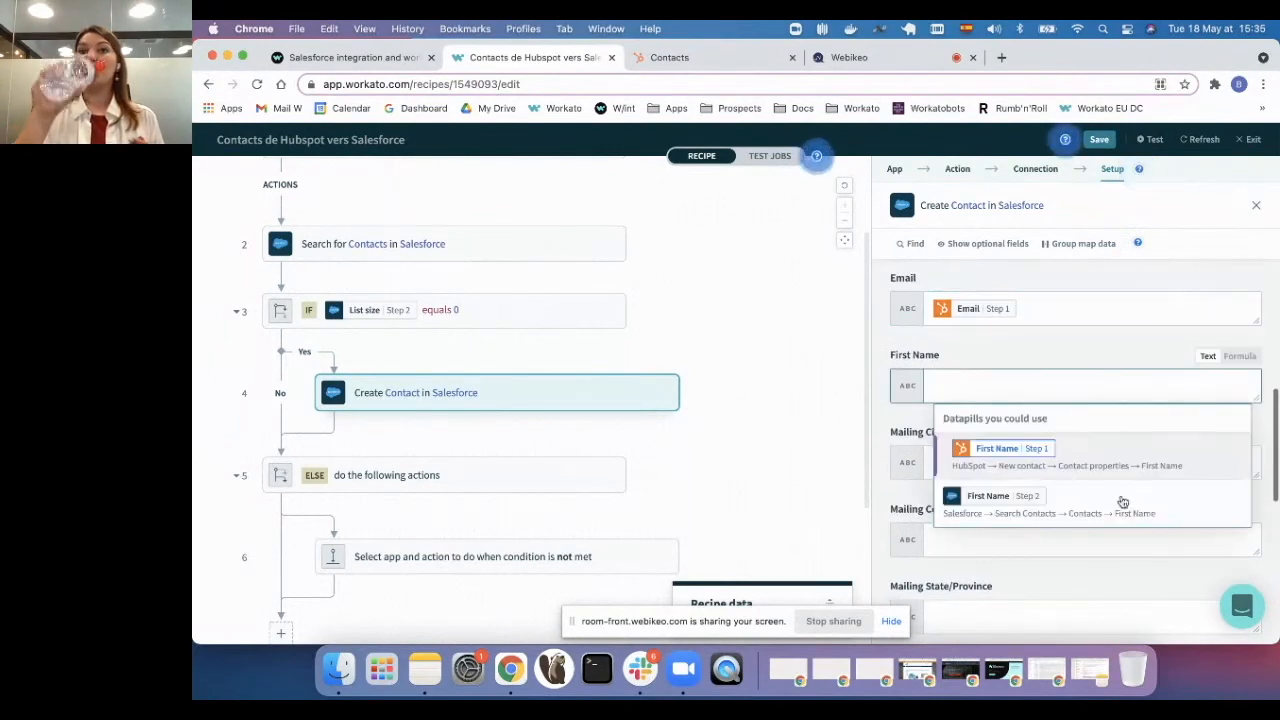
left_click(1006, 452)
- Switch the new contact's Business Phone field to formula mode and append .to_phone to the HubSpot Phone Number datapill
scroll(1102, 405, "up", 5)
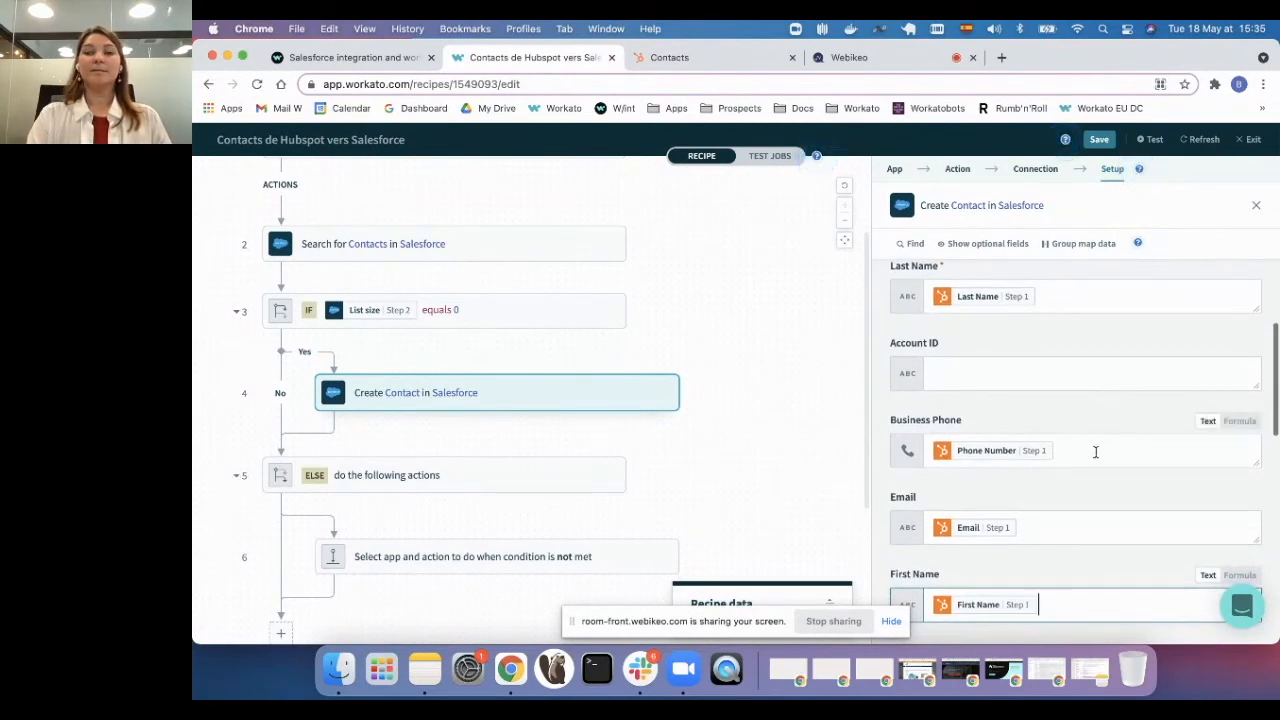
left_click(1101, 455)
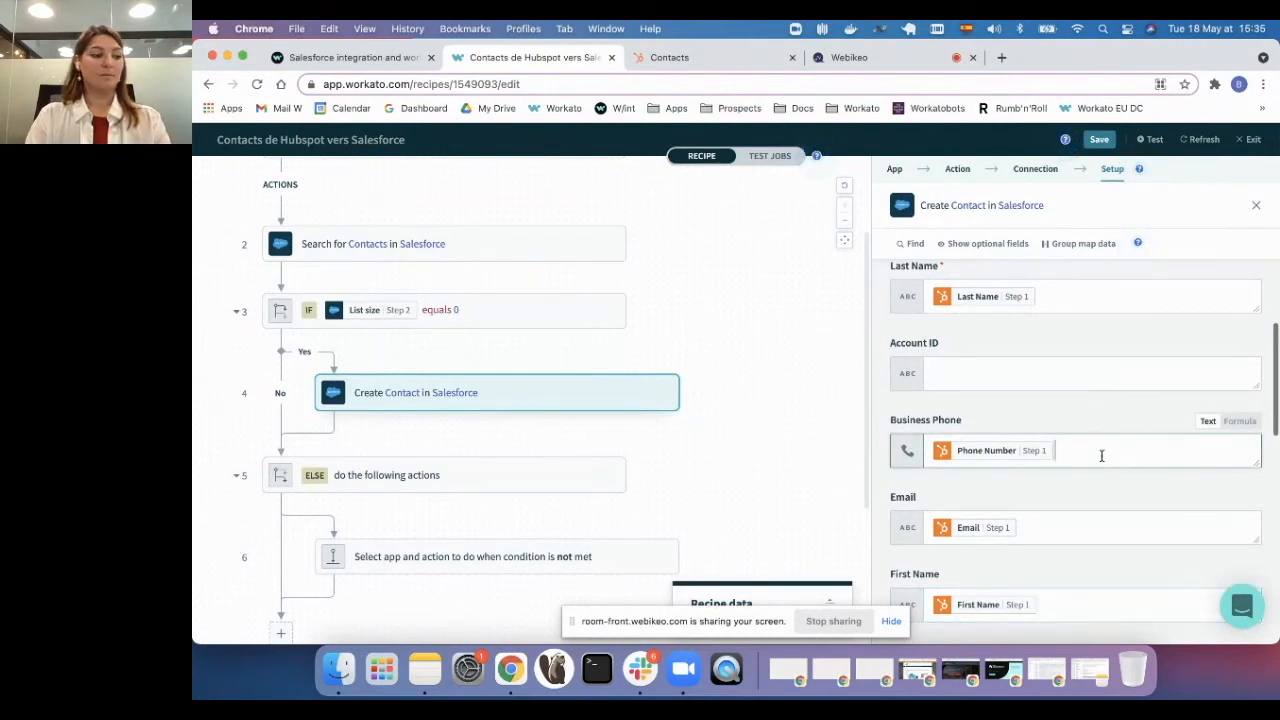
left_click(1243, 425)
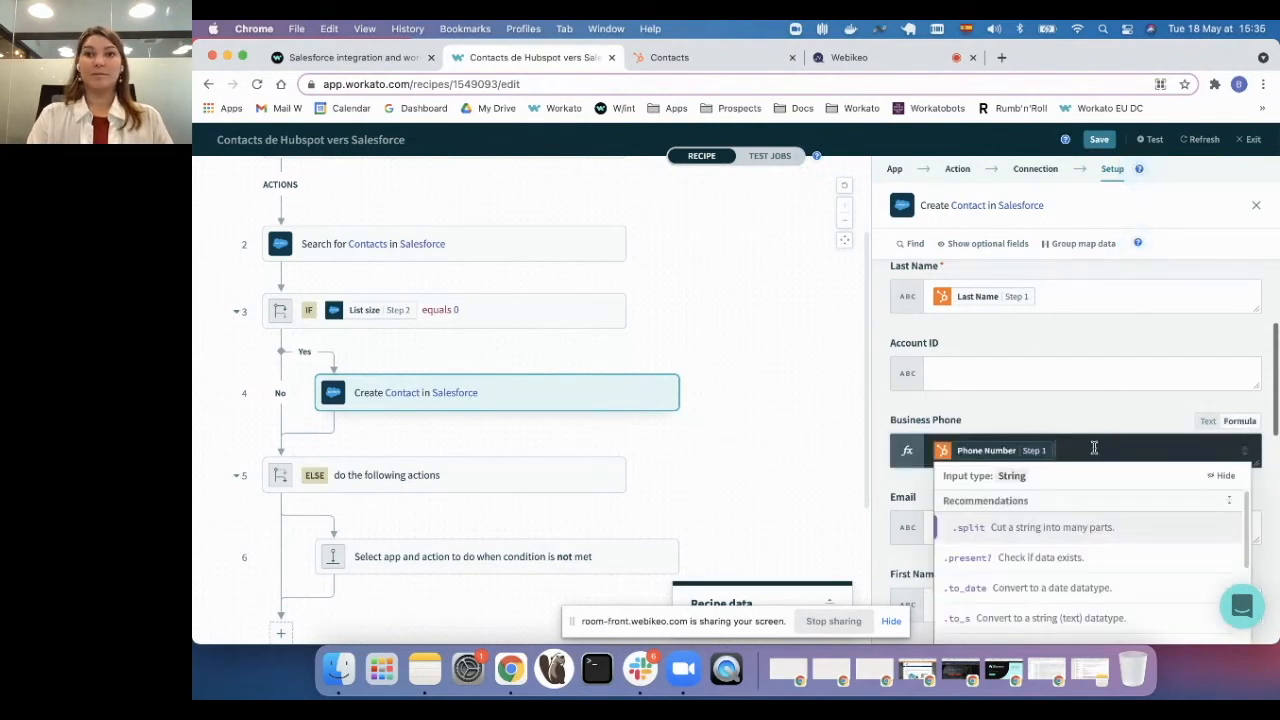
type(".")
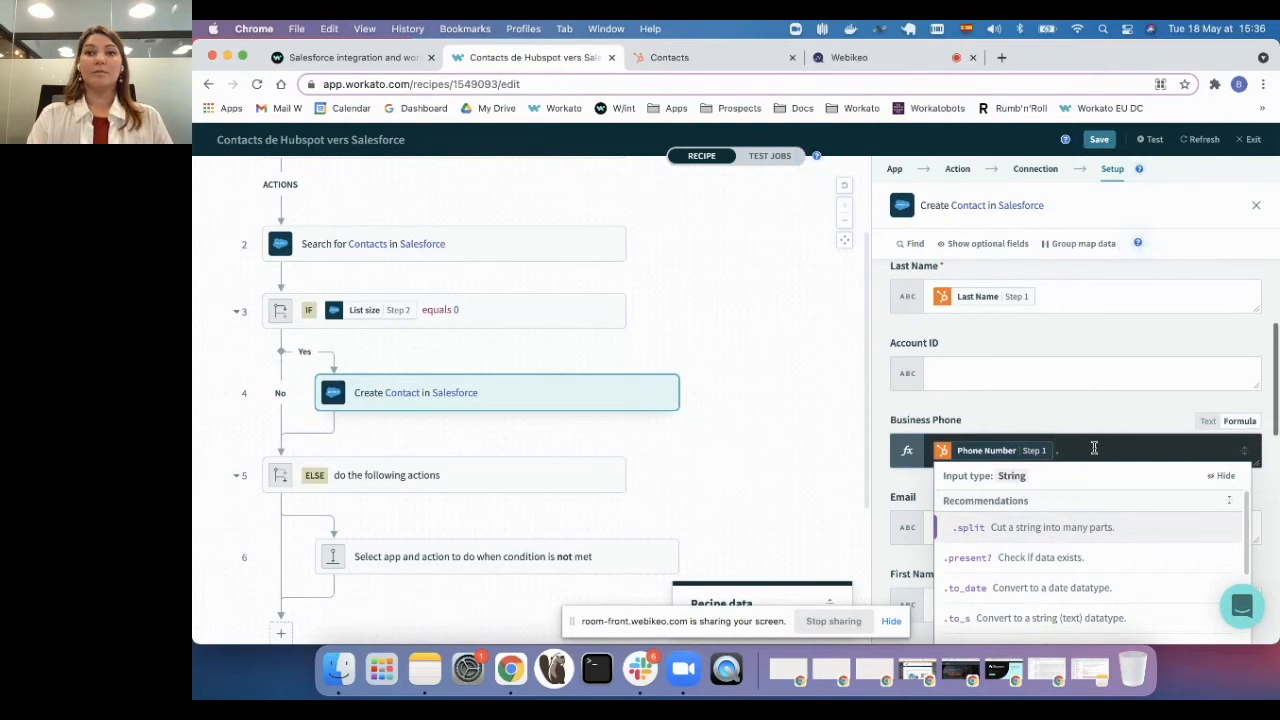
type("to_p")
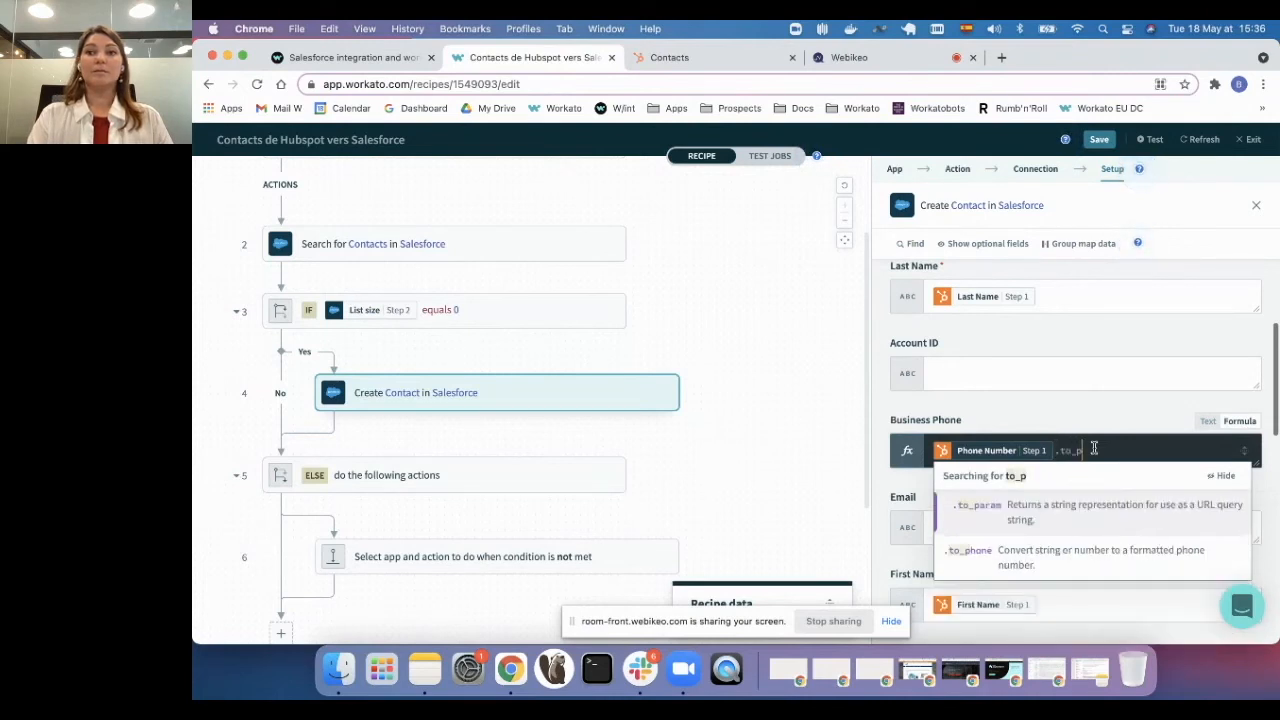
type("hone")
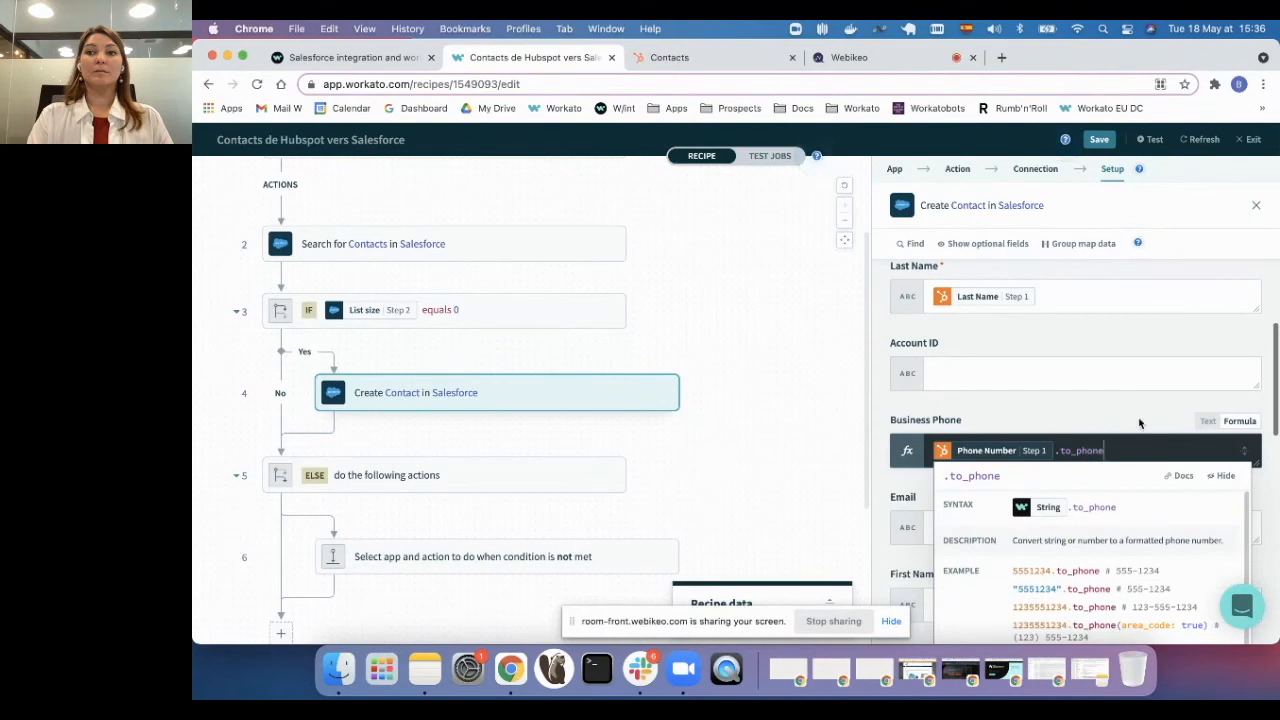
scroll(1116, 413, "down", 1)
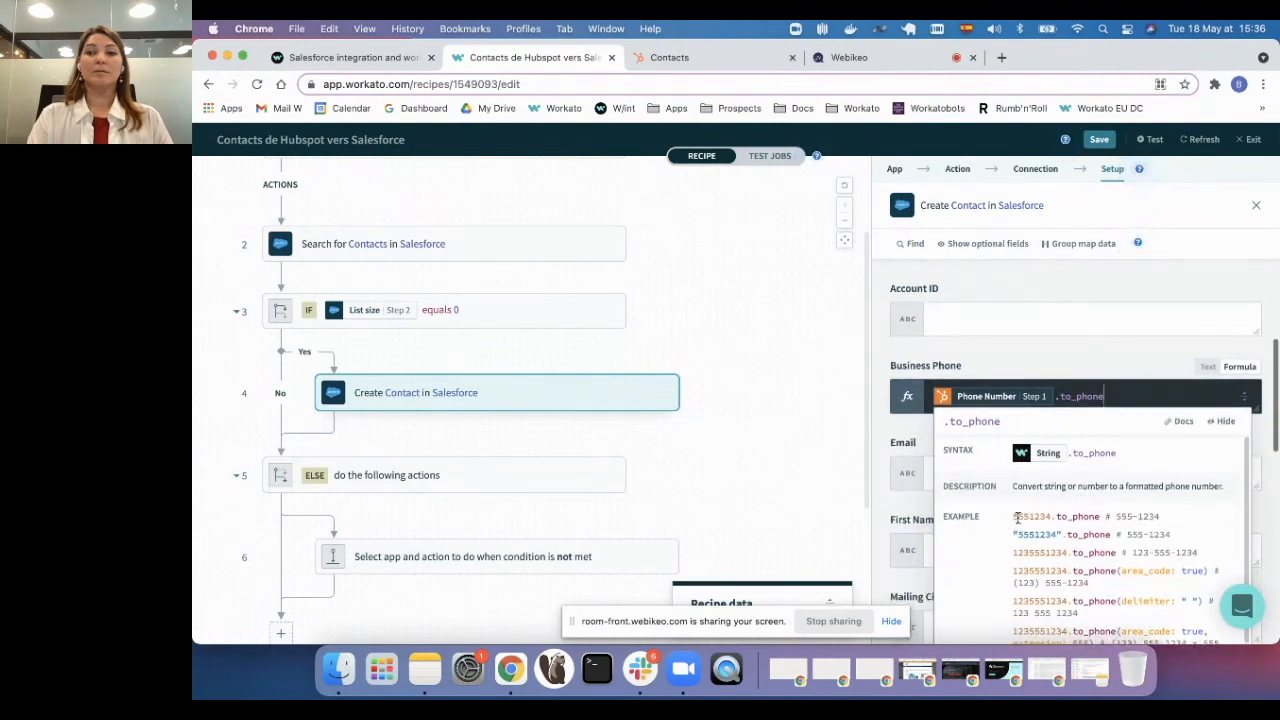
left_click(1112, 371)
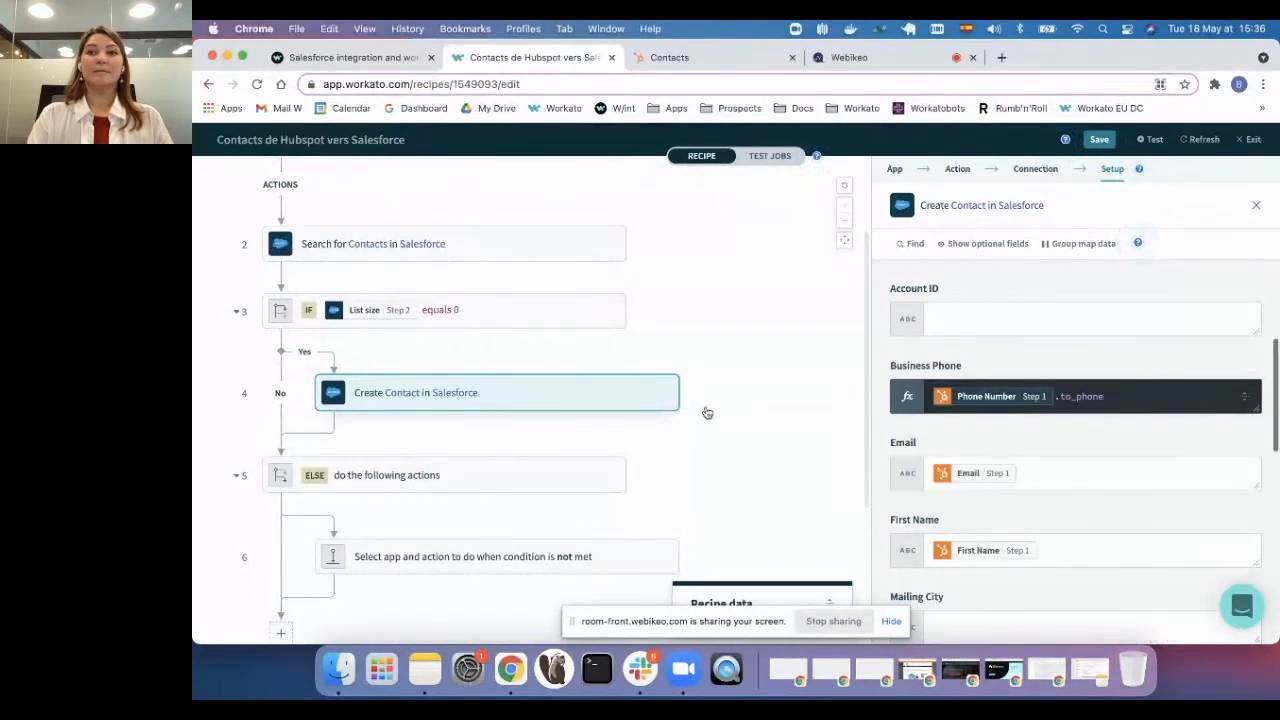
- Add a Slack Post message action directly after the Create Contact step, using the active demo Slack account connection
scroll(706, 412, "down", 2)
scroll(706, 413, "up", 2)
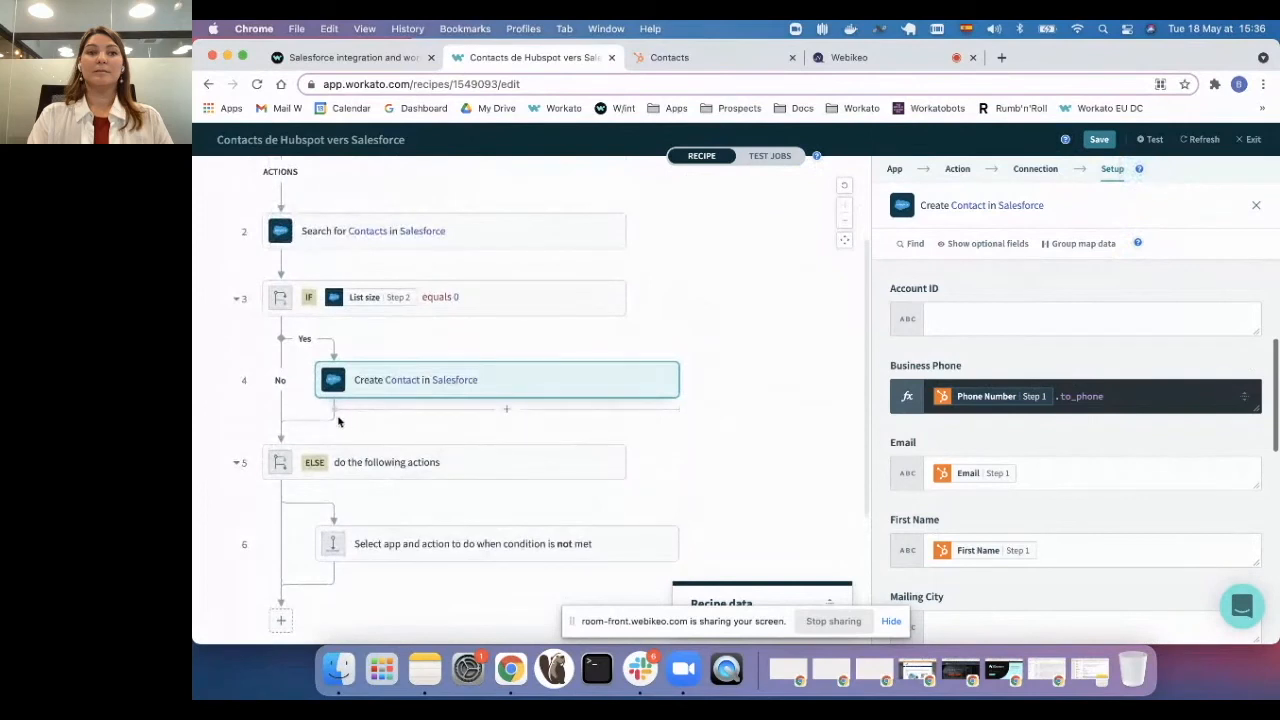
left_click(506, 410)
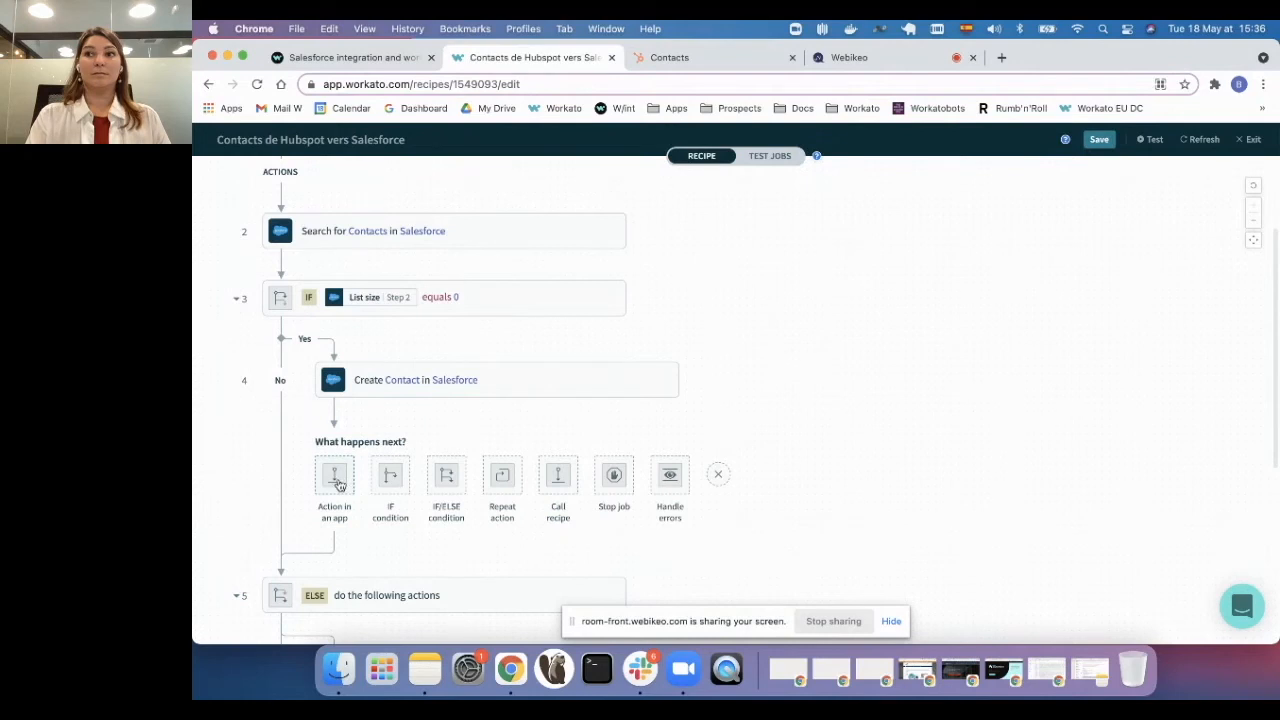
left_click(339, 485)
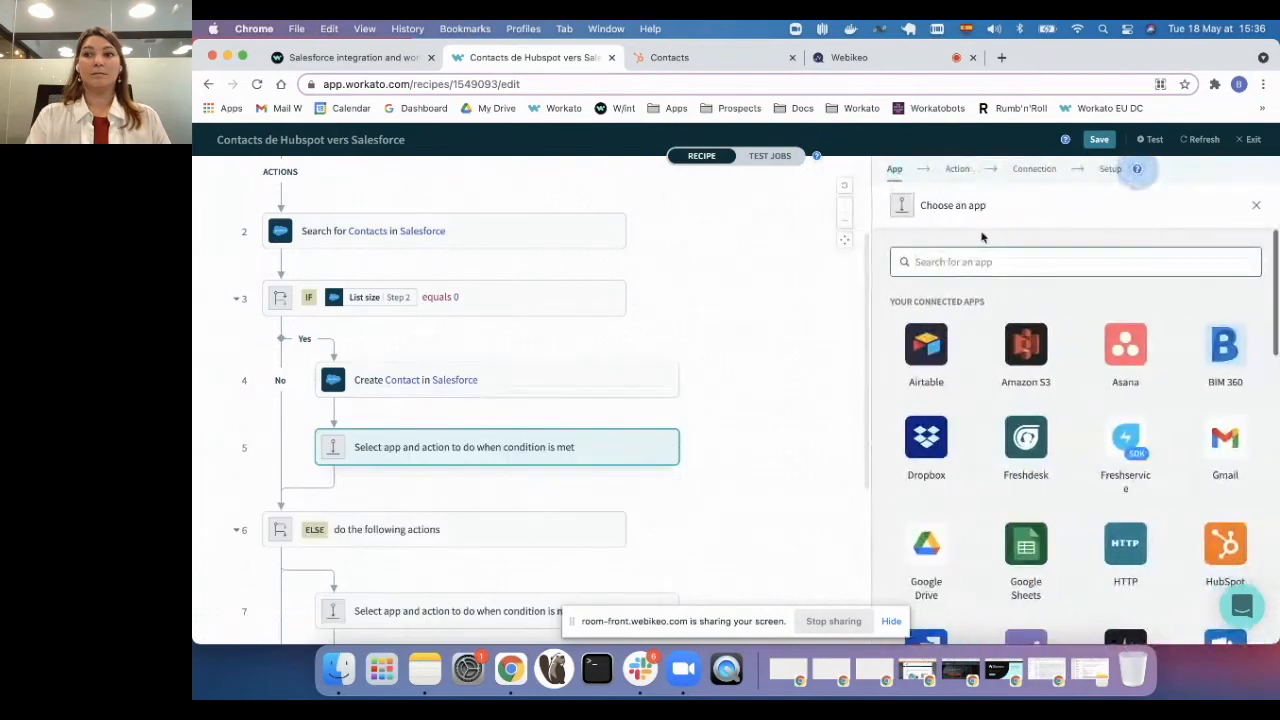
type("sla")
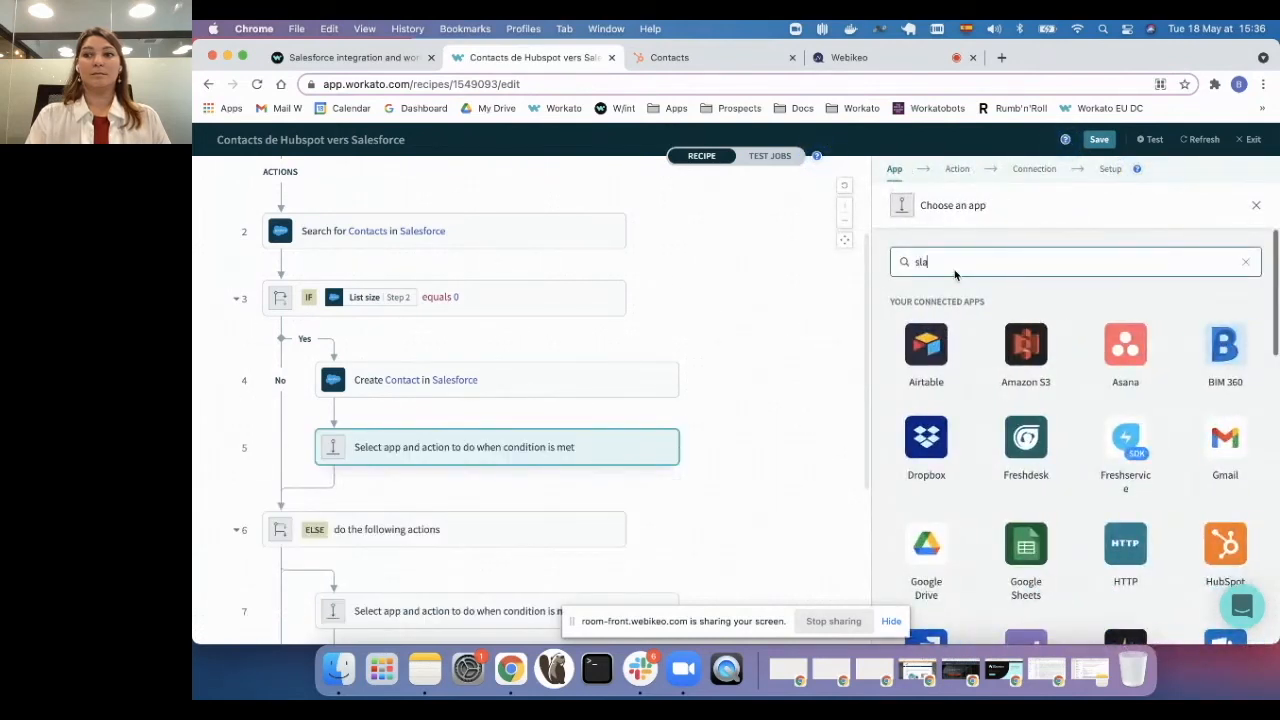
left_click(932, 346)
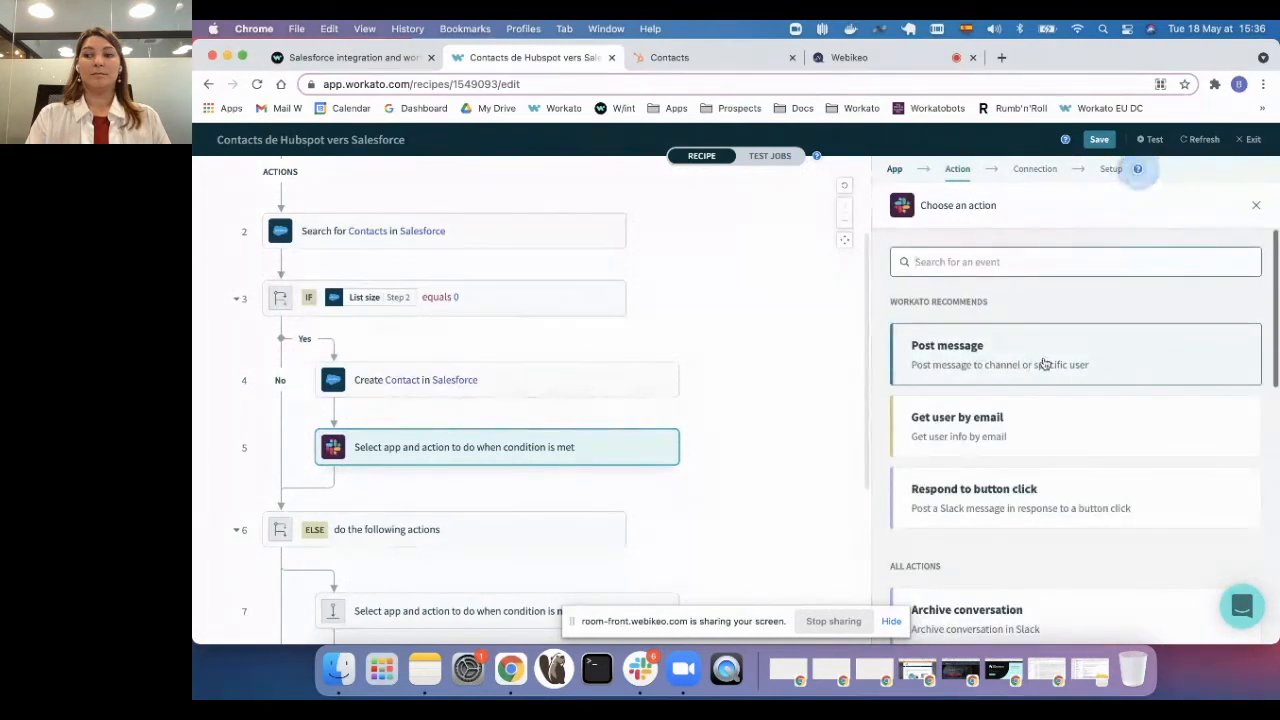
left_click(1043, 365)
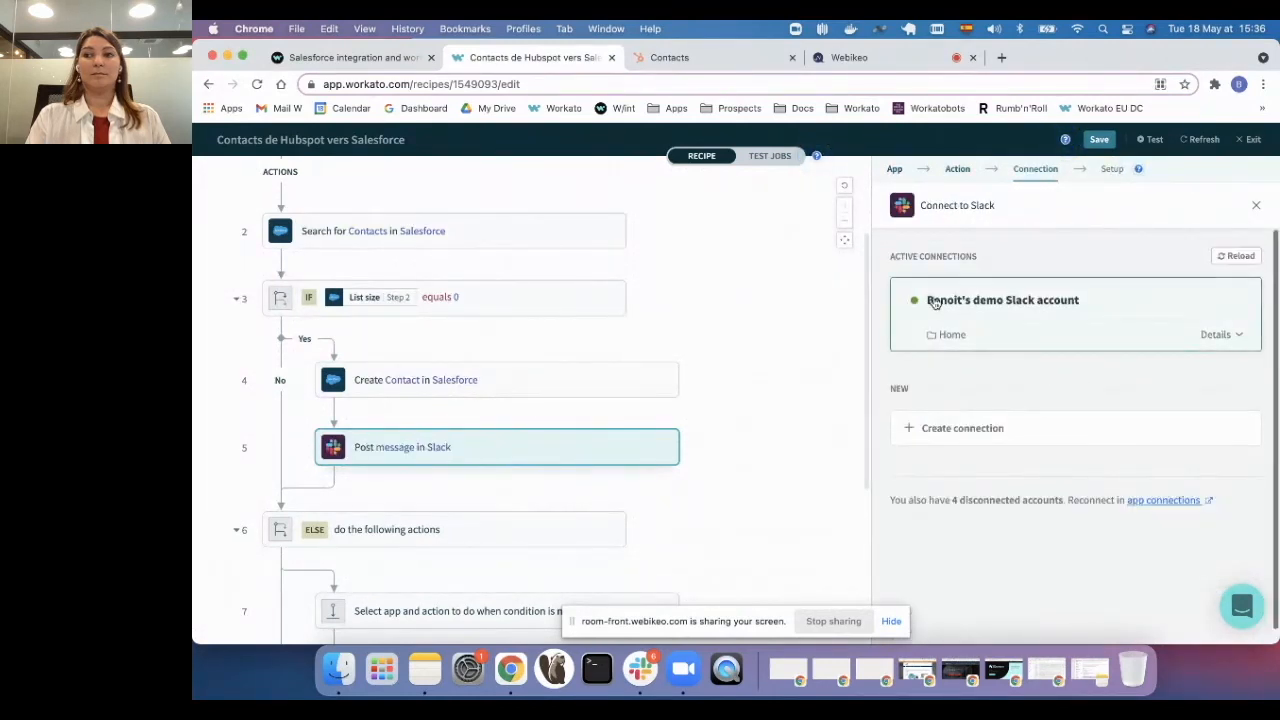
left_click(1024, 314)
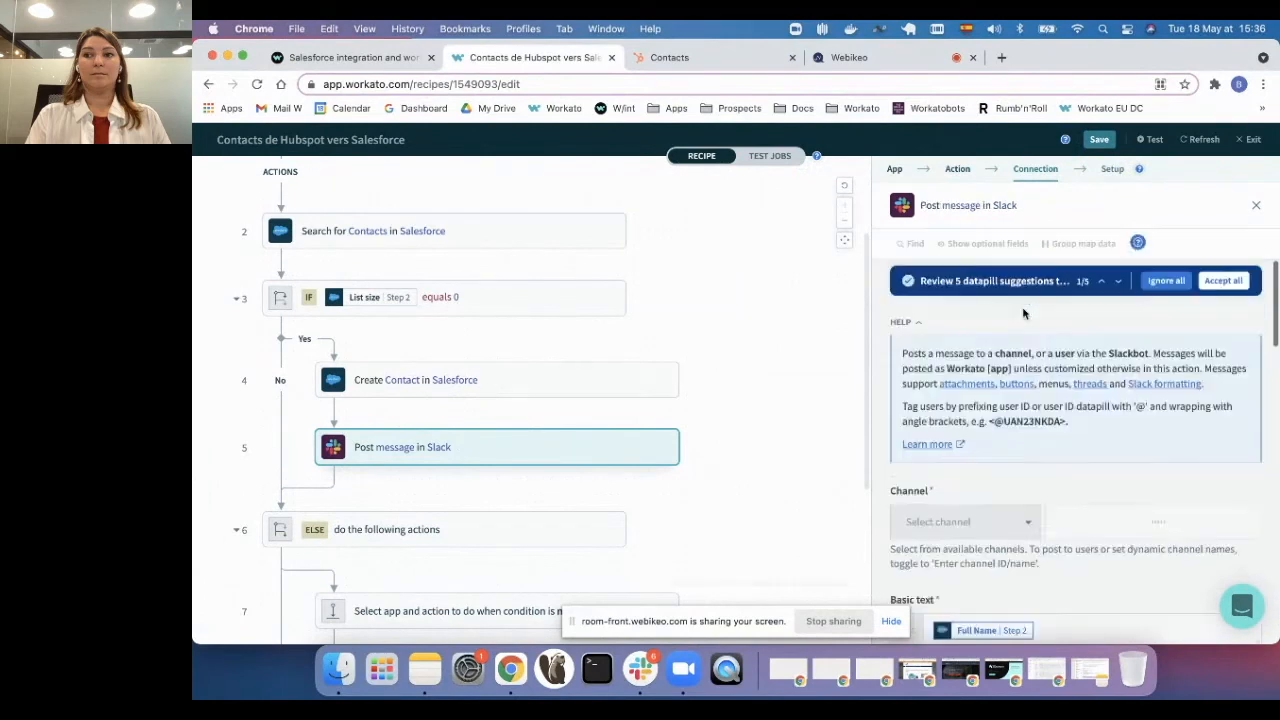
- Ignore all datapill suggestions for the Slack message and set its channel to demochannel
left_click(1166, 281)
scroll(1080, 356, "up", 2)
scroll(1080, 360, "down", 1)
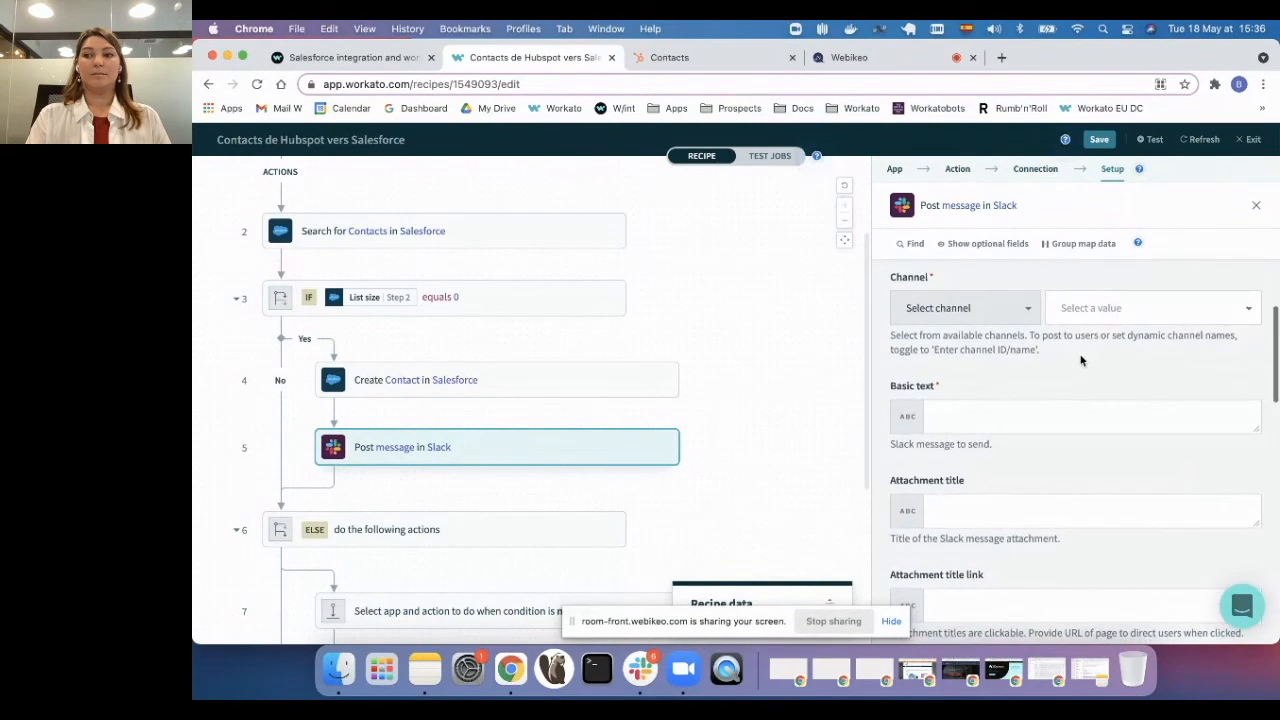
scroll(1016, 366, "up", 1)
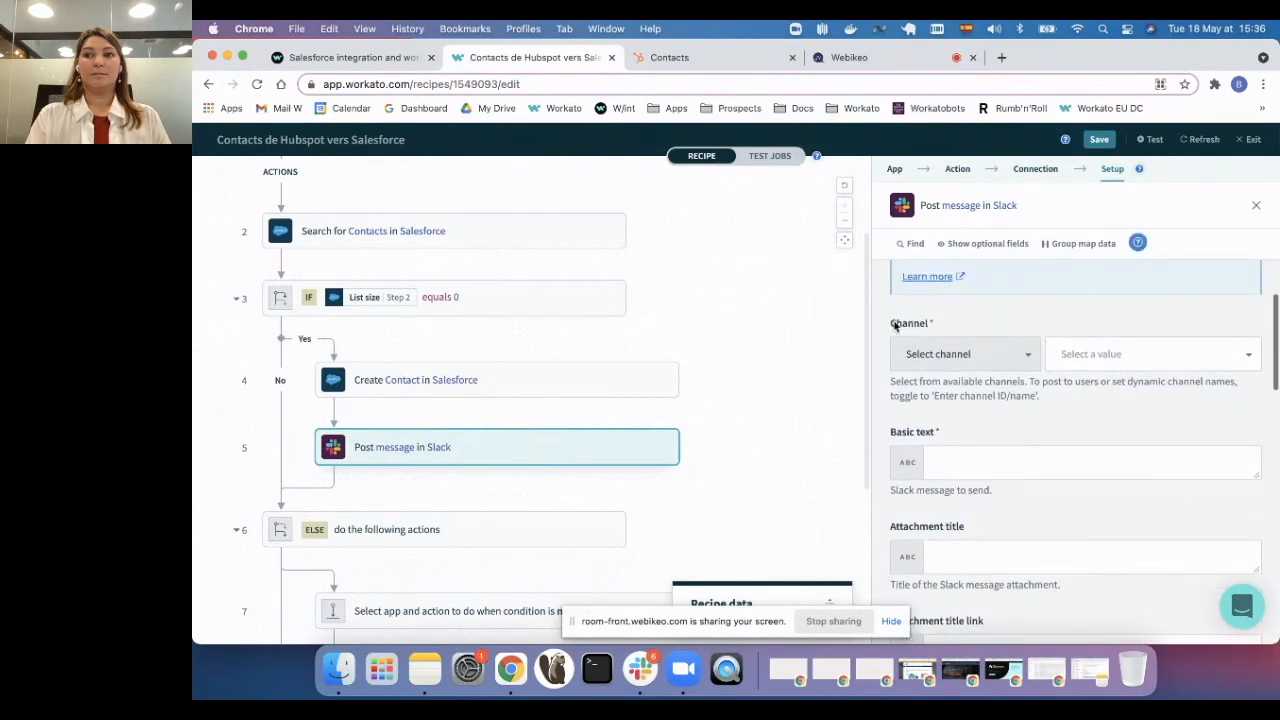
left_click(1122, 354)
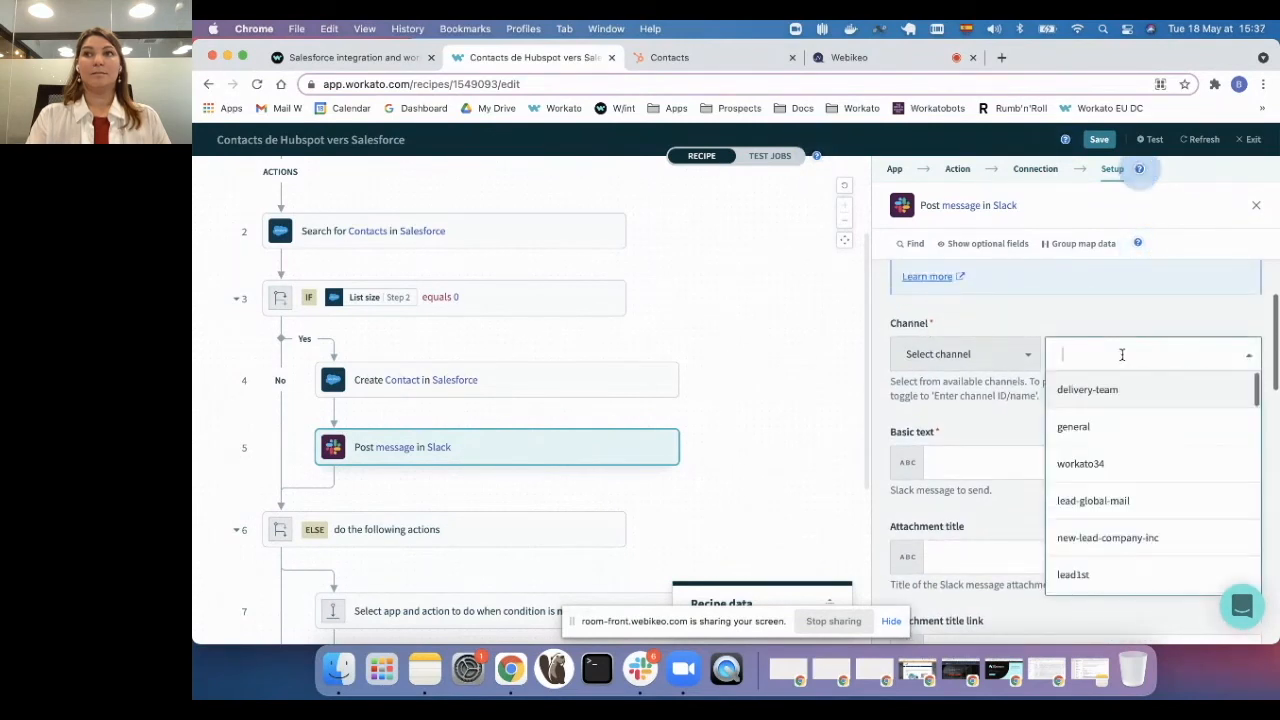
type("demo")
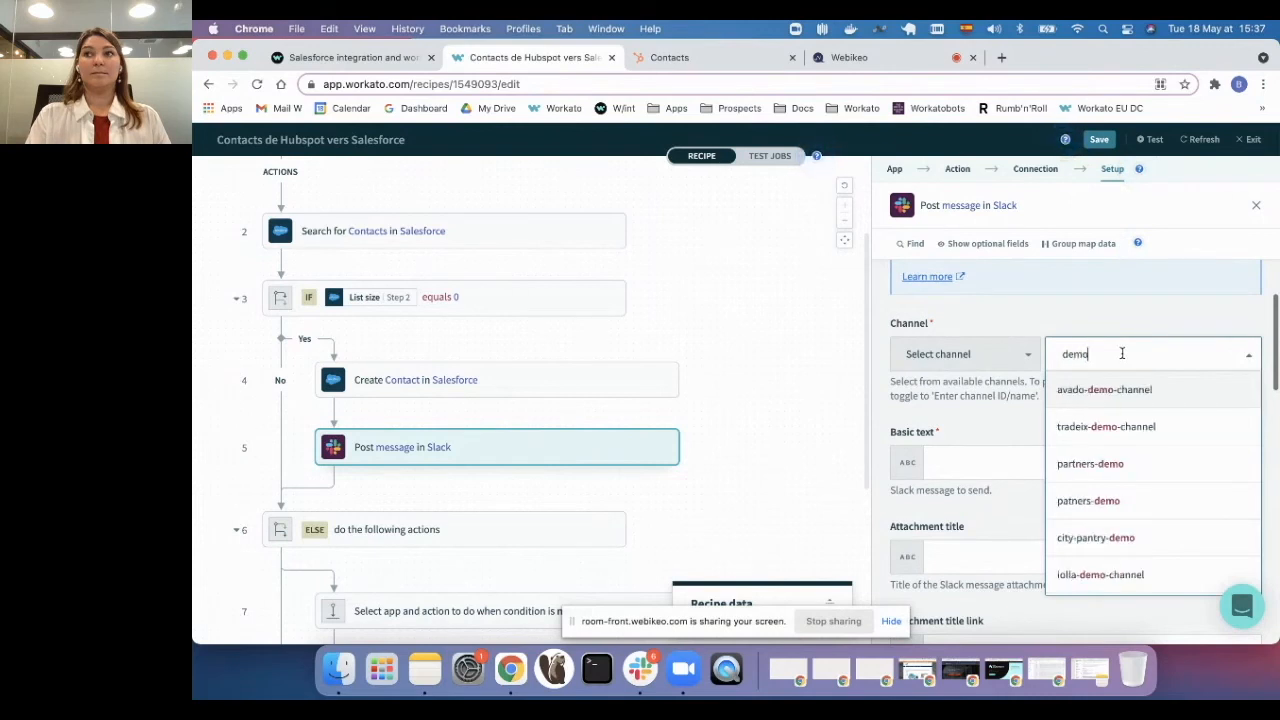
type("c")
left_click(1102, 389)
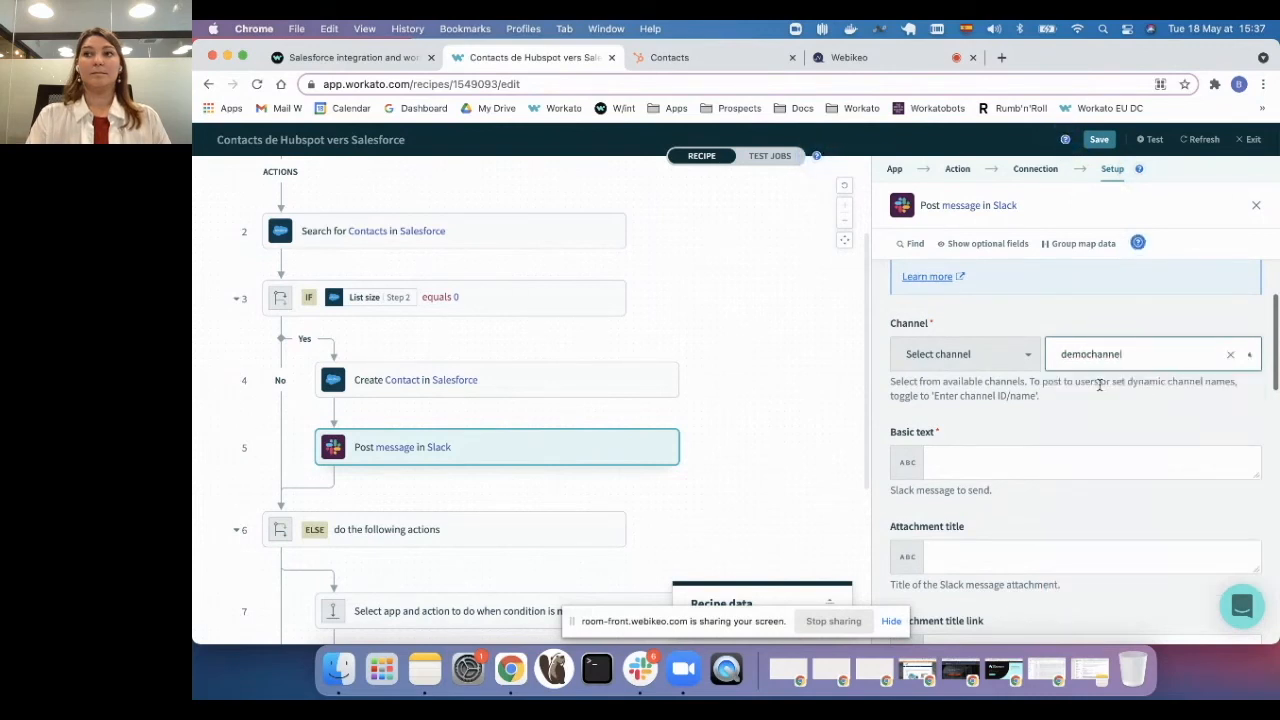
left_click(978, 462)
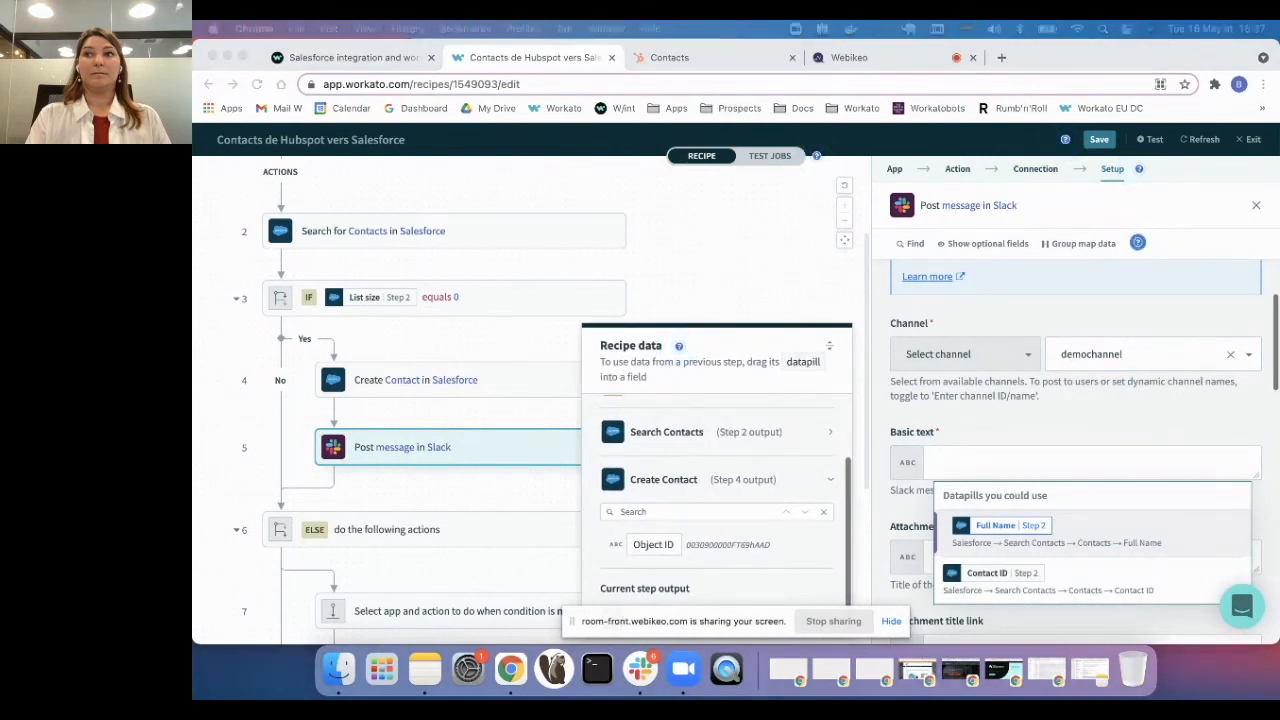
left_click(995, 459)
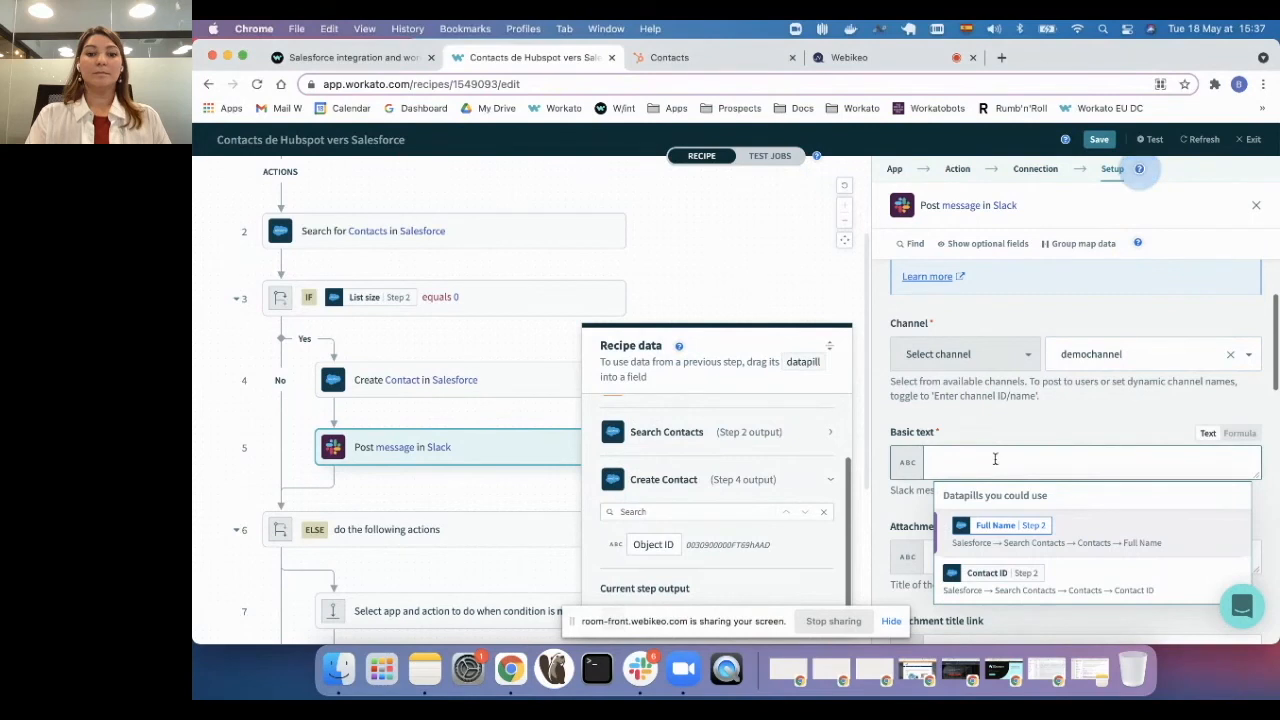
type("Bonjour, Workato vient de créer un contact Salesforce. Contact ID : XXXXXX Lien Web vers le contact : https://eu40.lightning.force.com/lightning/r/Contact/XXXXXXXX/view")
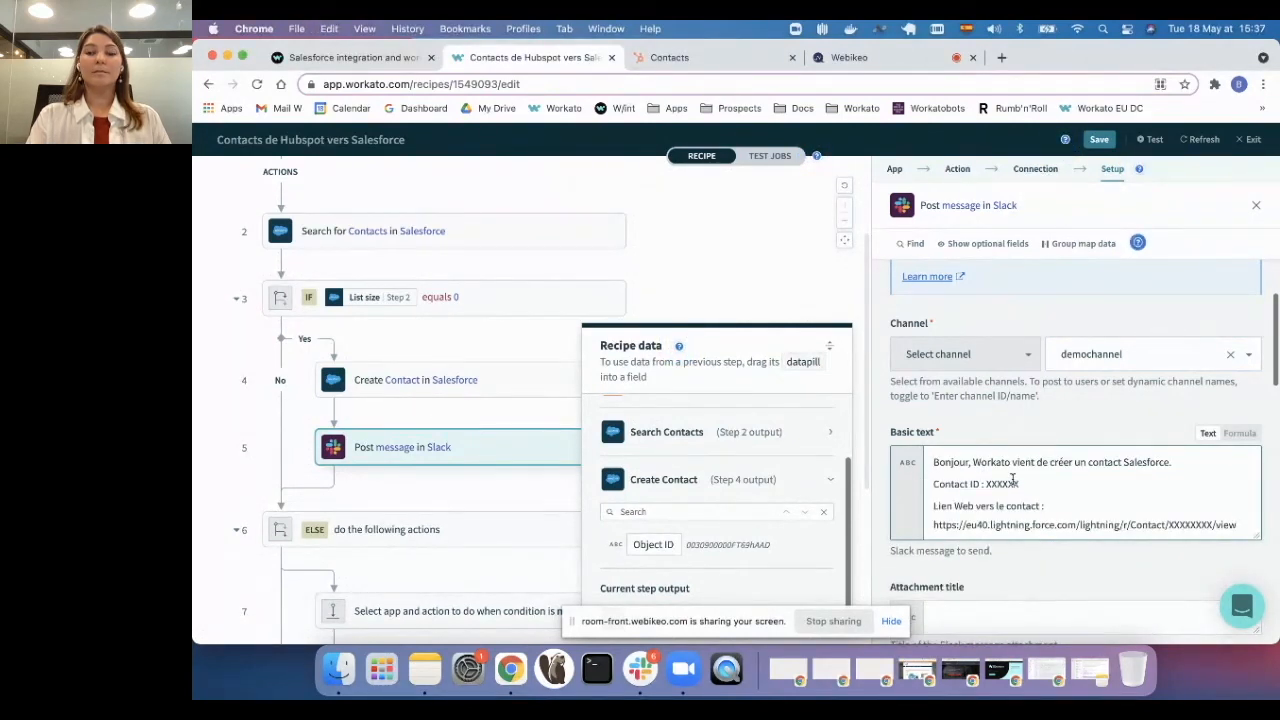
- Replace the placeholders after Contact ID and in the contact link with the Step 4 Object ID datapill, and collapse the recipe data
left_click_drag(1019, 484, 992, 484)
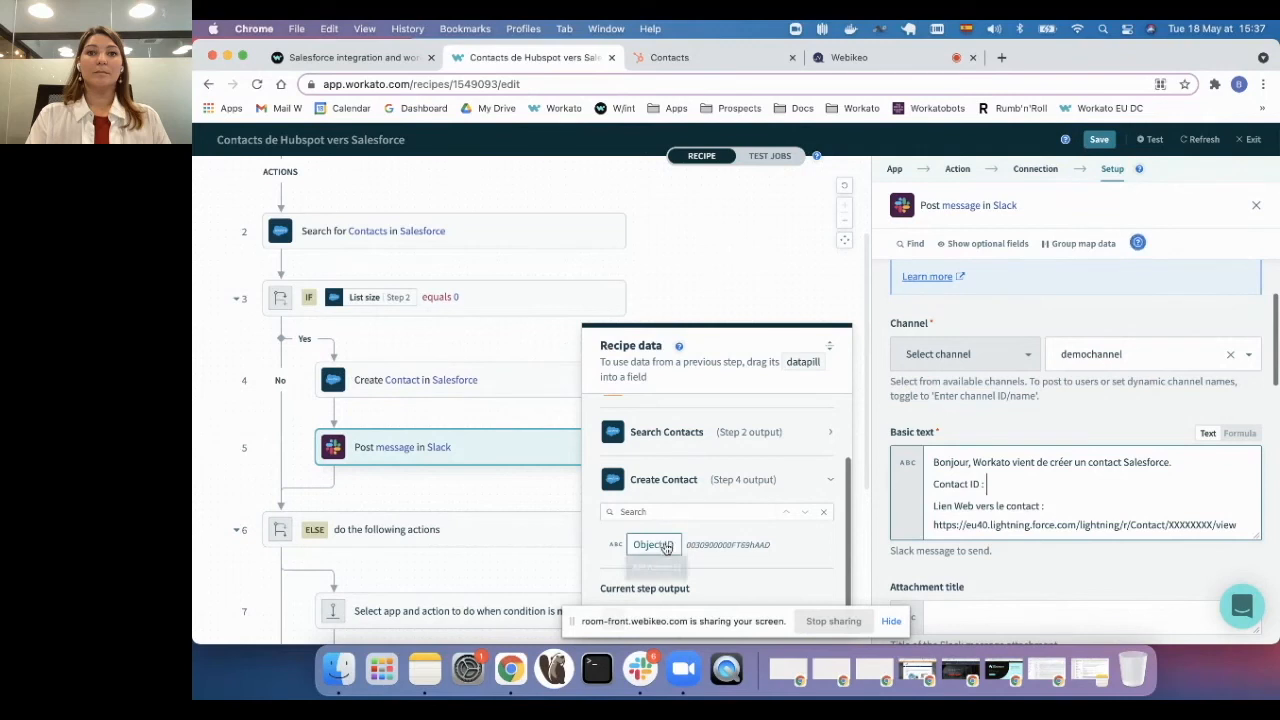
left_click_drag(665, 548, 931, 498)
left_click_drag(1046, 484, 1044, 485)
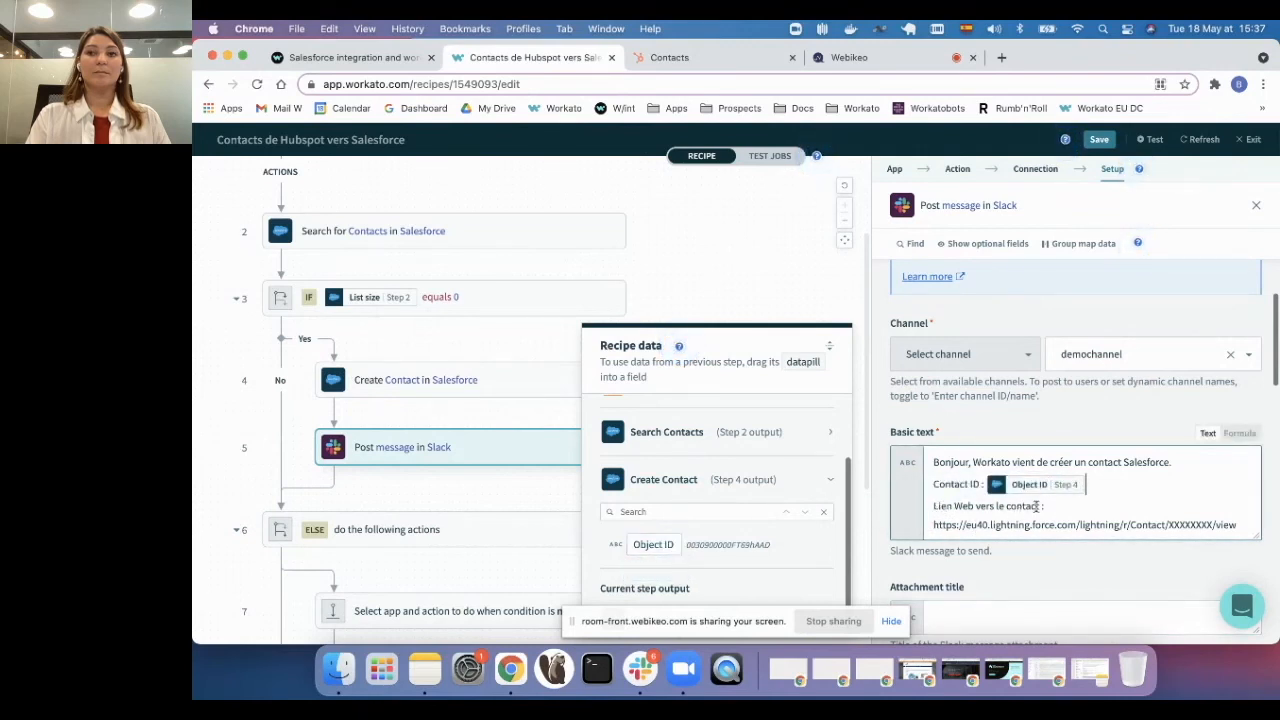
left_click_drag(1213, 526, 1167, 526)
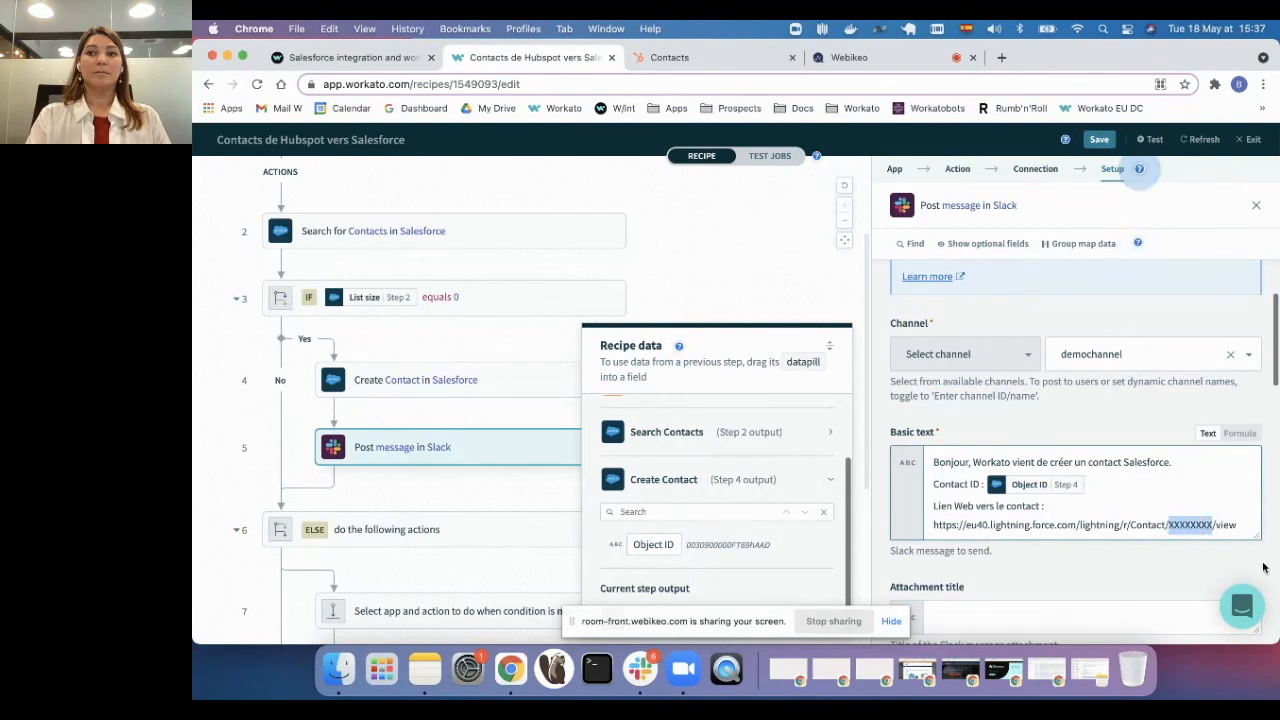
key("BackSpace")
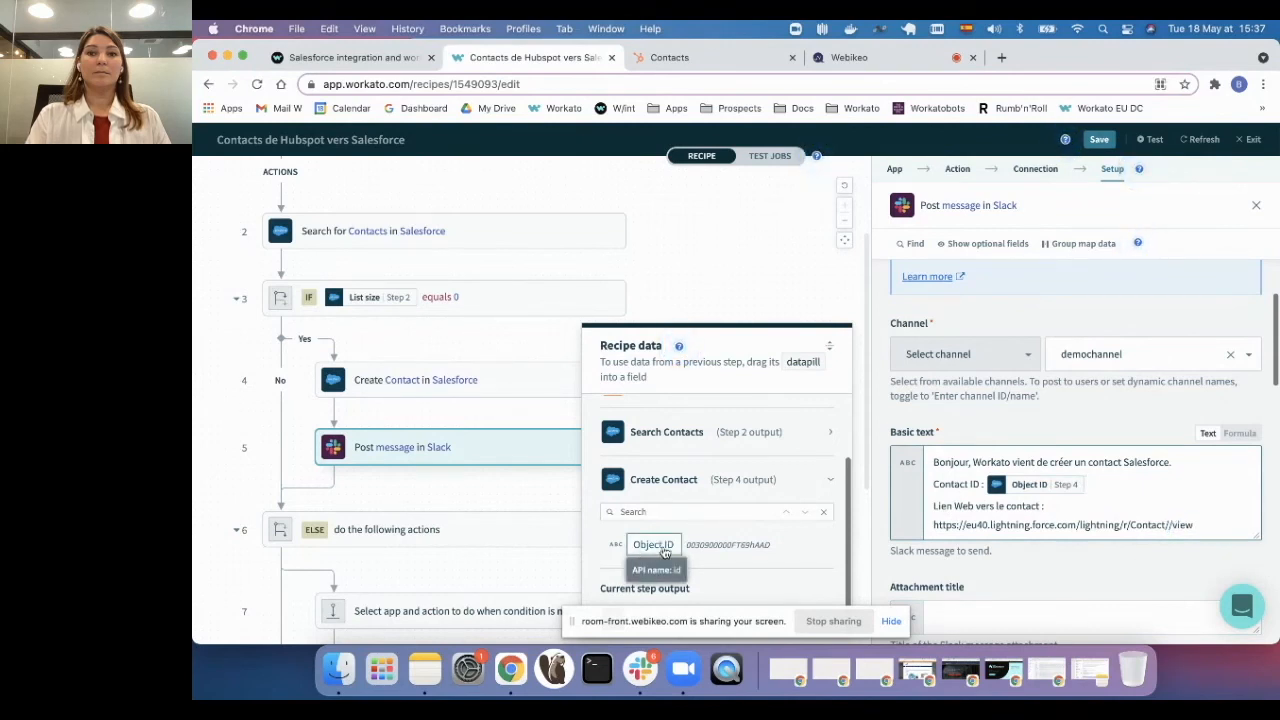
left_click_drag(664, 552, 1169, 525)
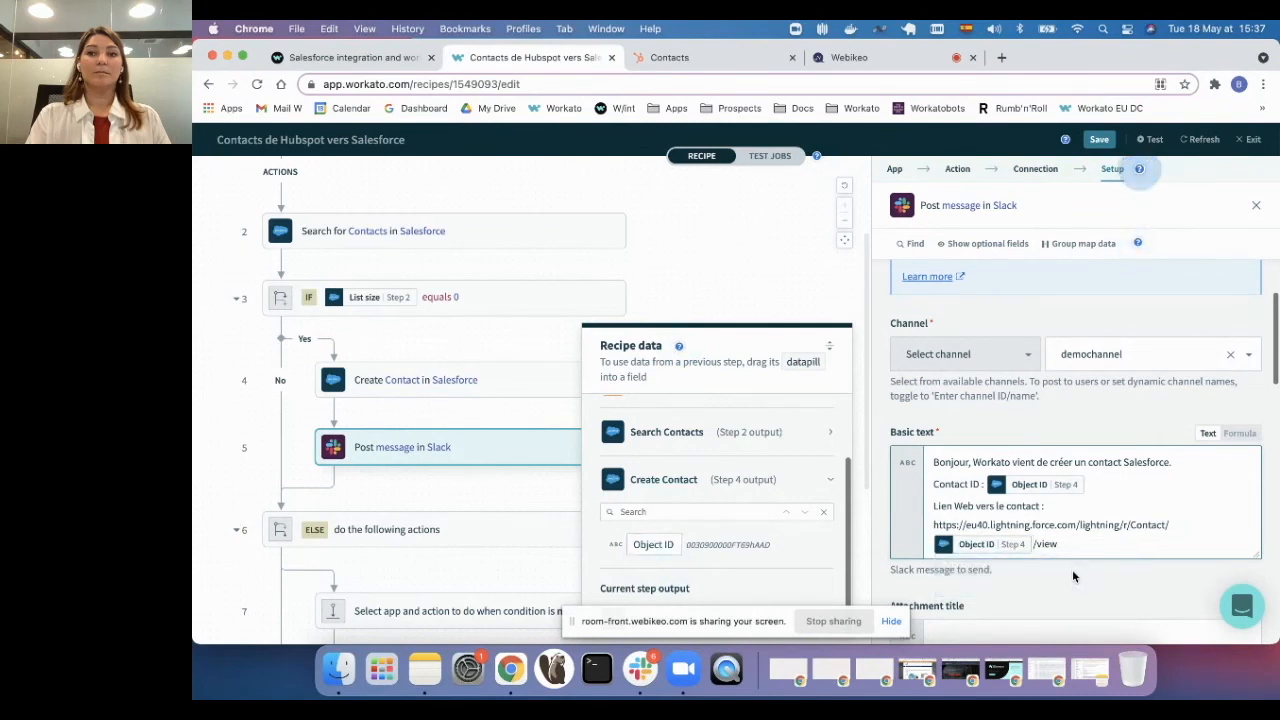
scroll(1072, 576, "down", 2)
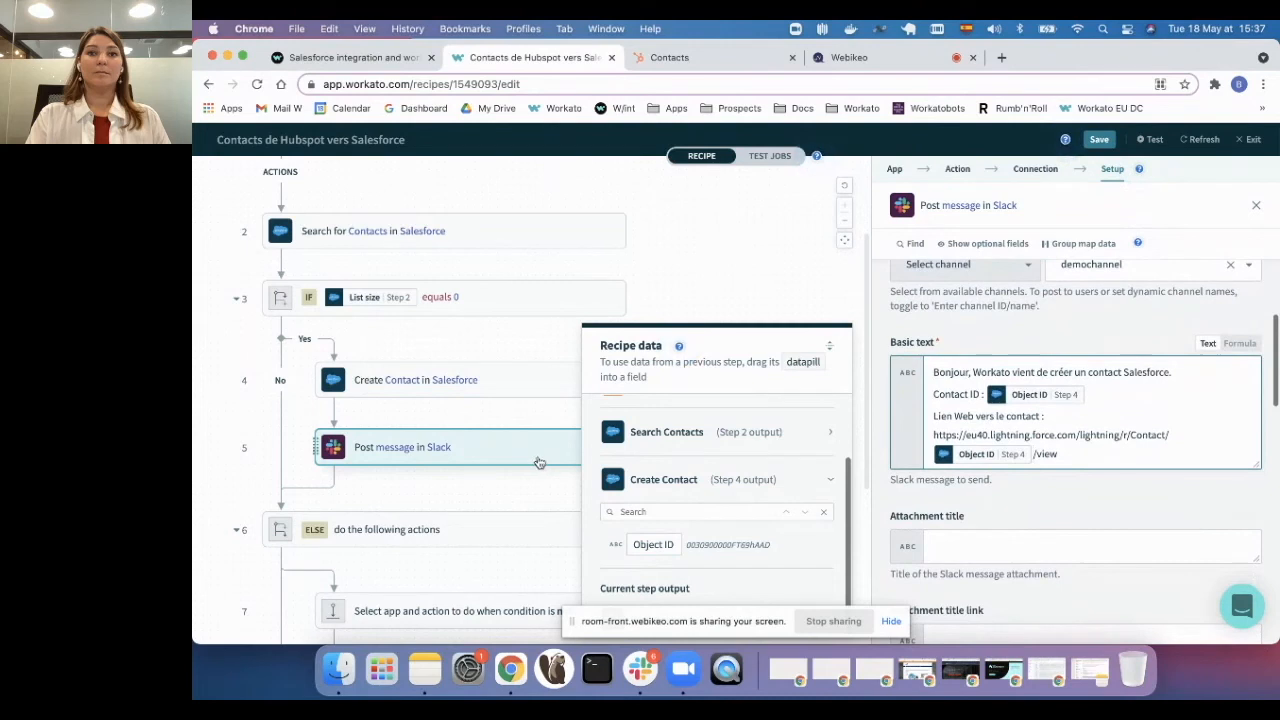
left_click(829, 347)
- Copy the Create Contact in Salesforce step and paste the duplicate directly below it
scroll(343, 484, "down", 3)
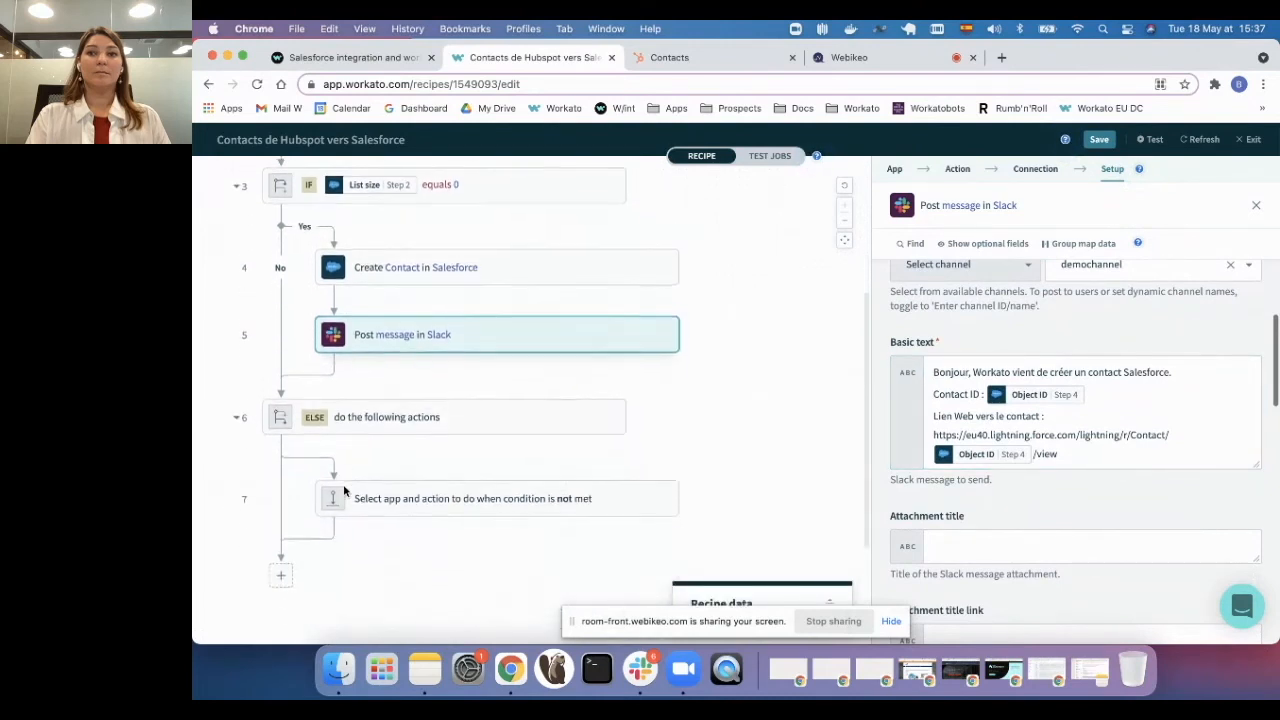
scroll(343, 489, "up", 1)
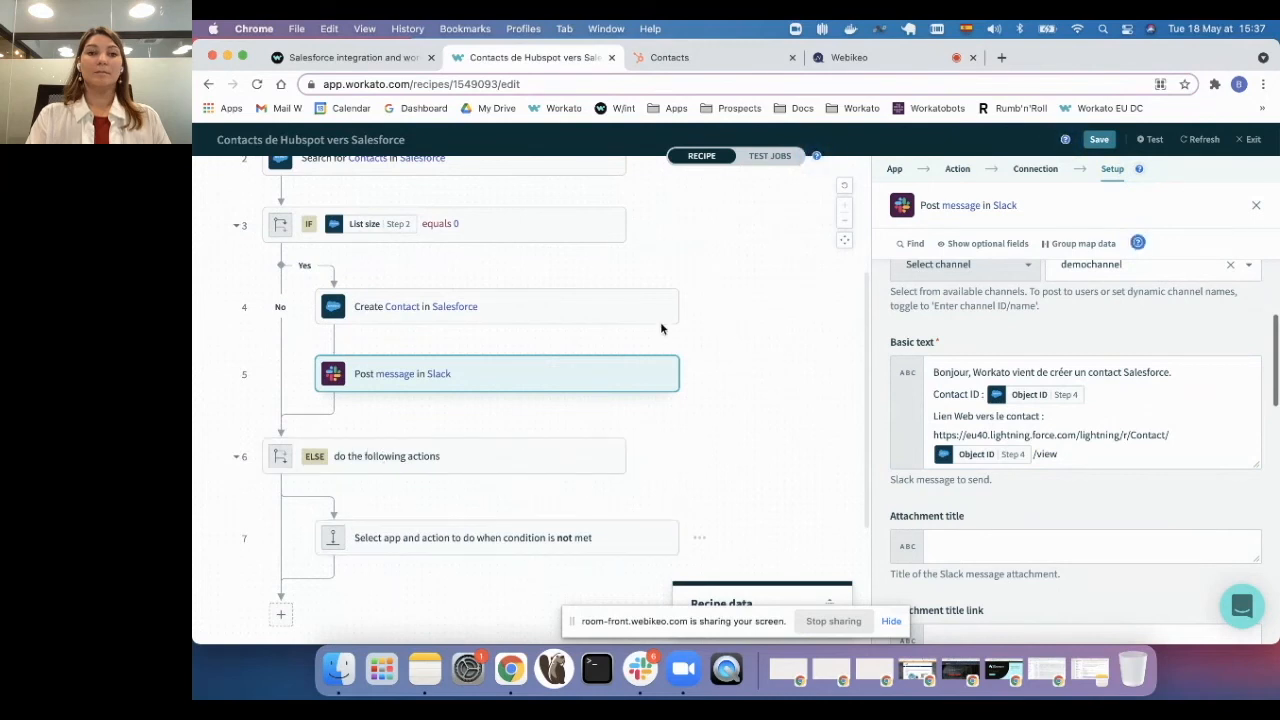
left_click(700, 309)
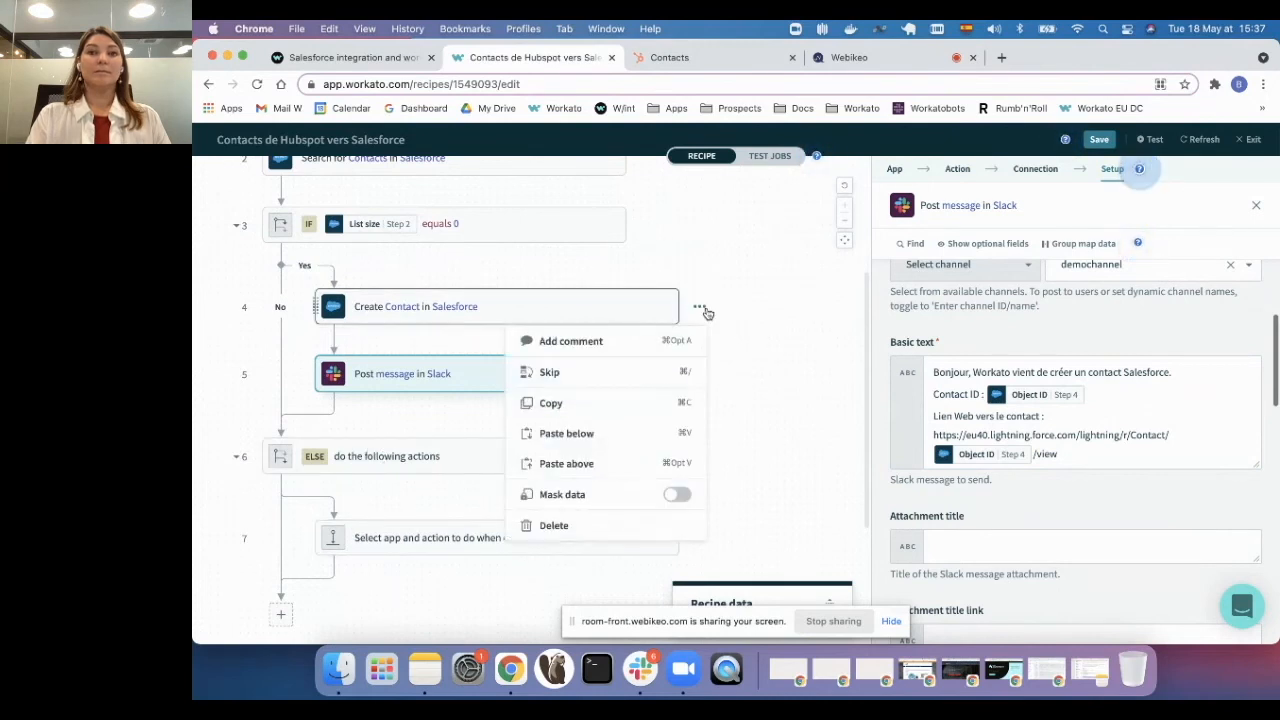
left_click(615, 410)
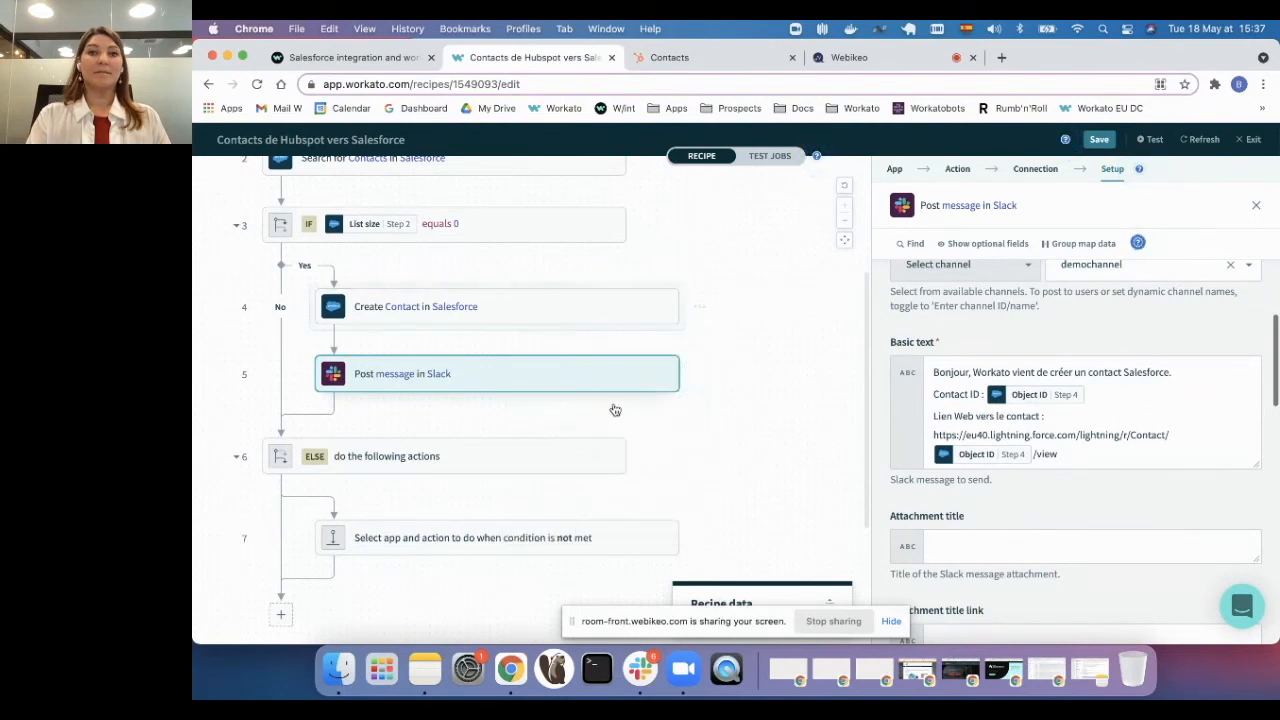
left_click(699, 307)
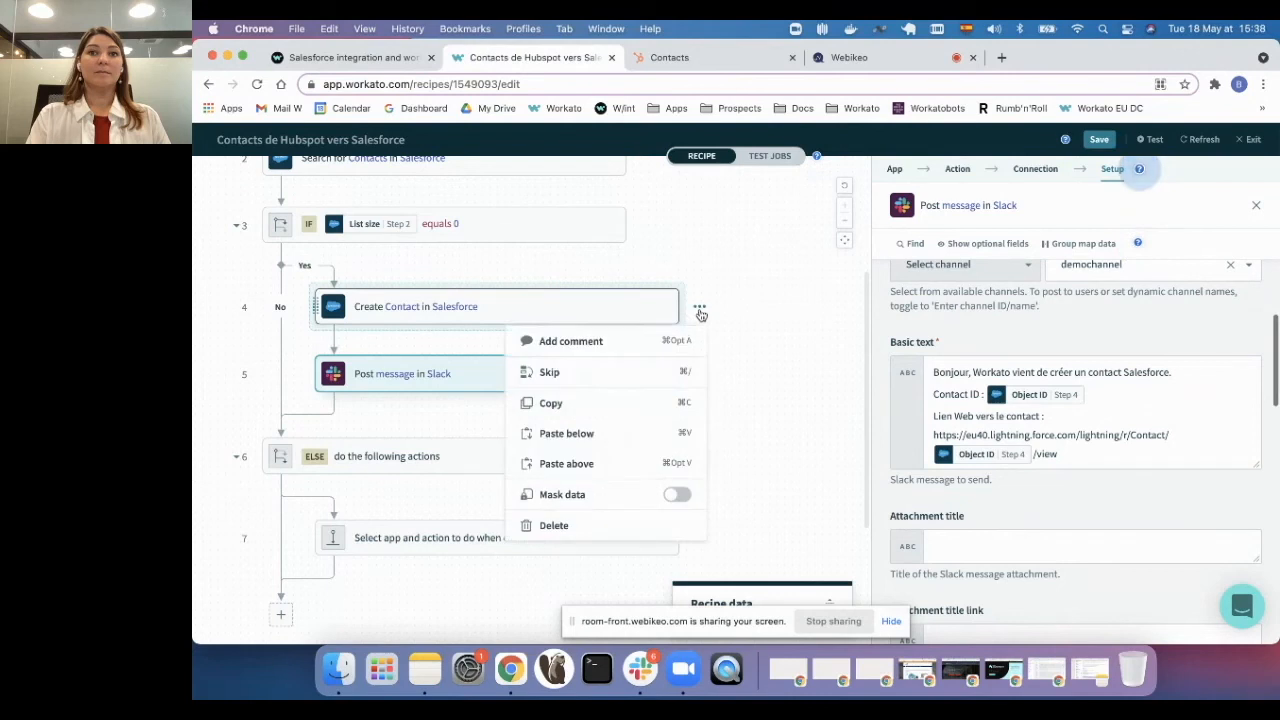
left_click(566, 434)
scroll(520, 451, "down", 2)
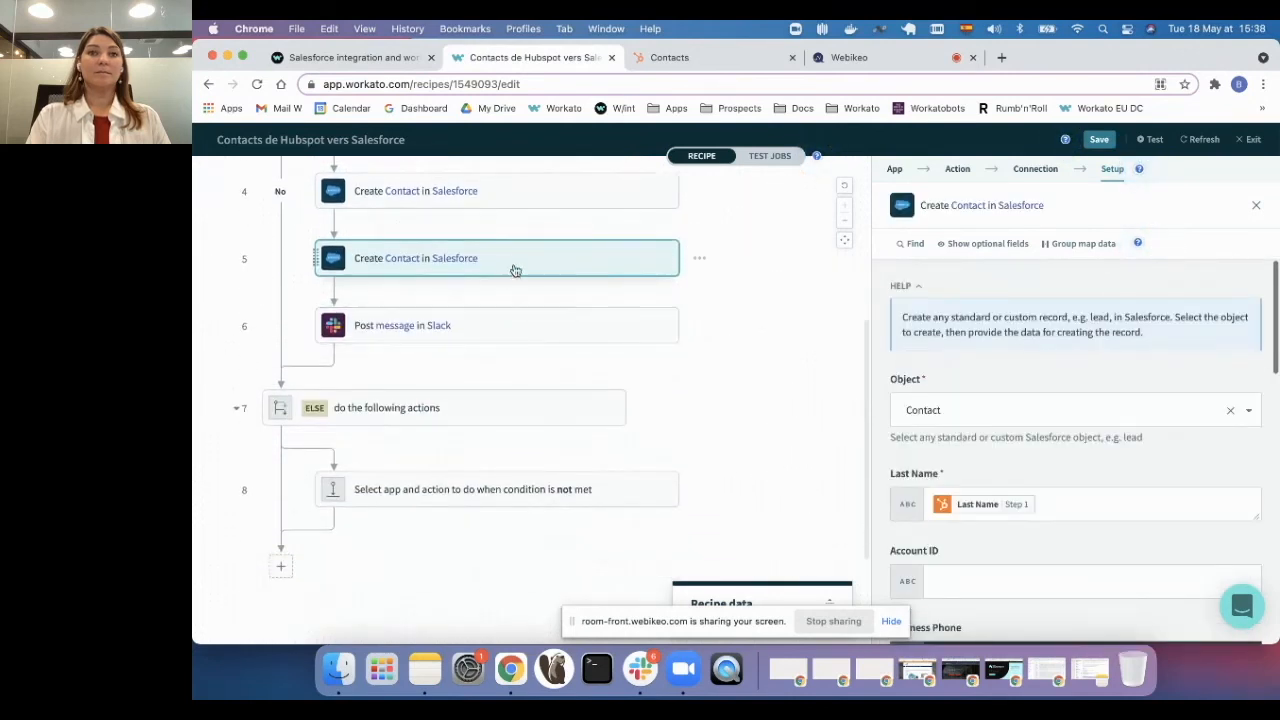
- Move the duplicated Create Contact in Salesforce step into the ELSE branch and delete the empty placeholder action below it
left_click_drag(516, 265, 508, 460)
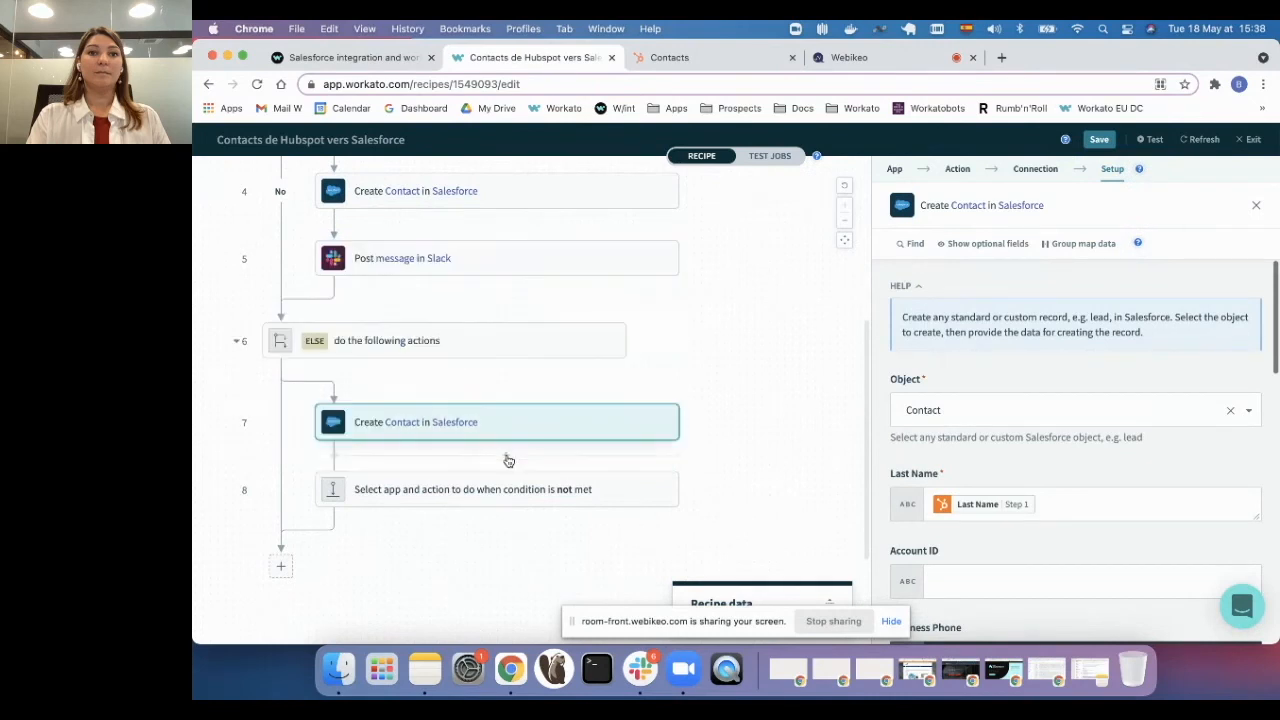
left_click(698, 490)
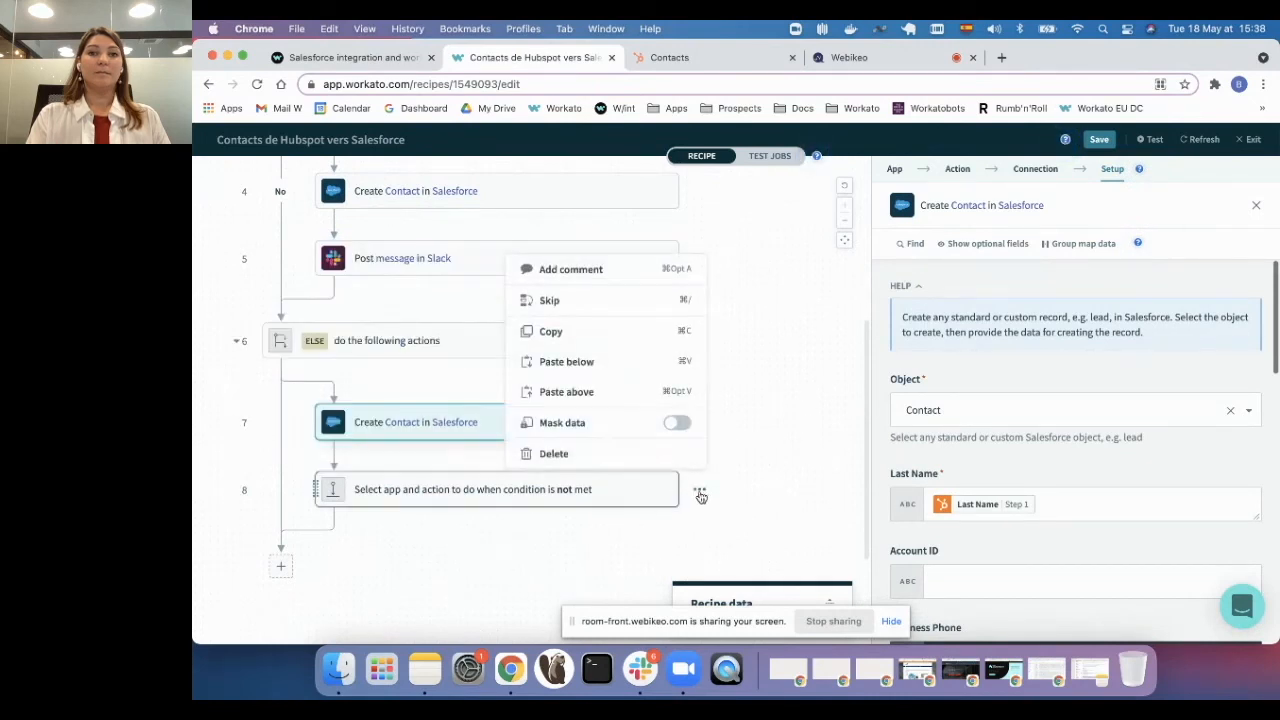
left_click(600, 455)
left_click(560, 456)
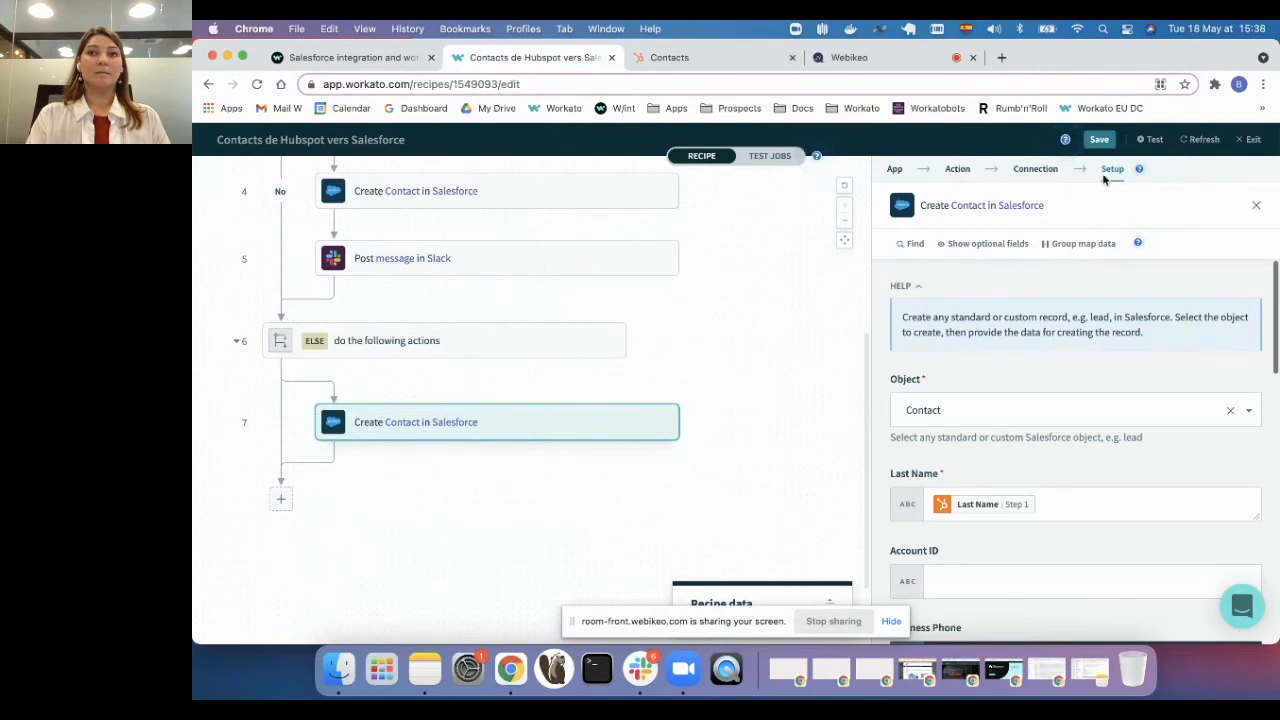
- Change the duplicated Salesforce step's action from Create record to Update record, searching the actions for "update"
left_click(958, 172)
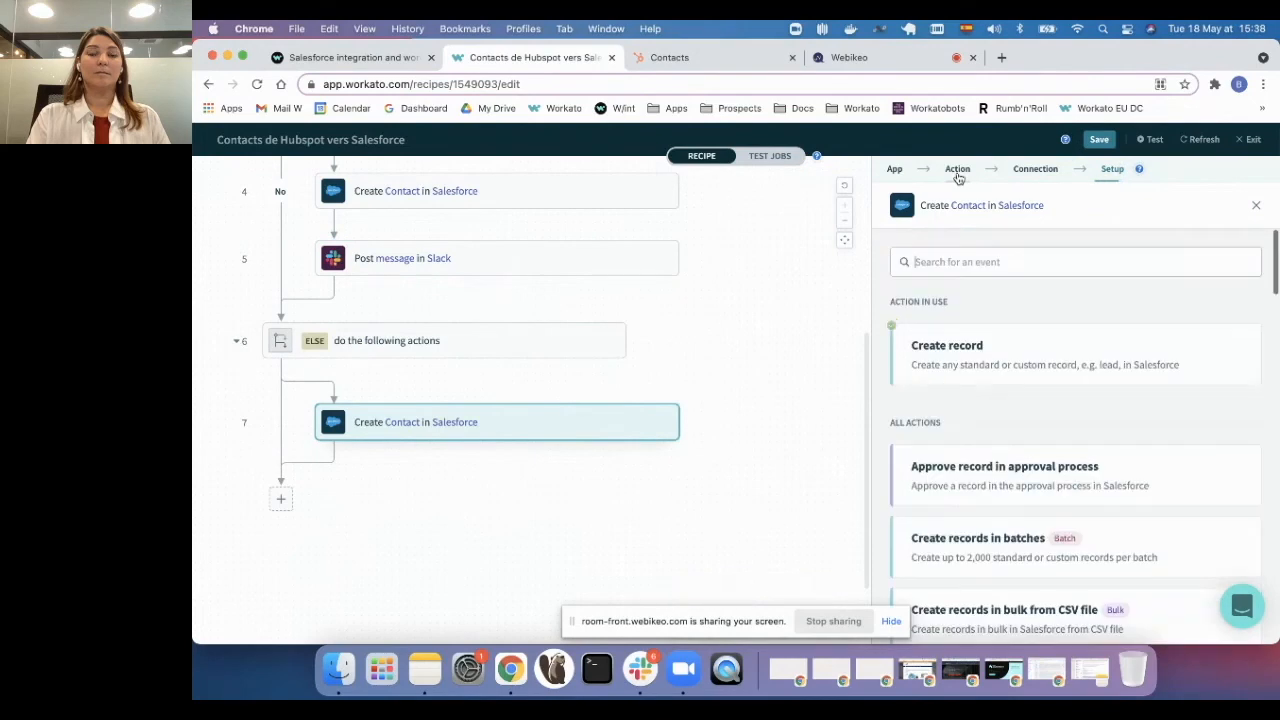
scroll(1085, 460, "down", 2)
scroll(1085, 460, "down", 3)
scroll(1085, 460, "up", 3)
scroll(1085, 460, "up", 3)
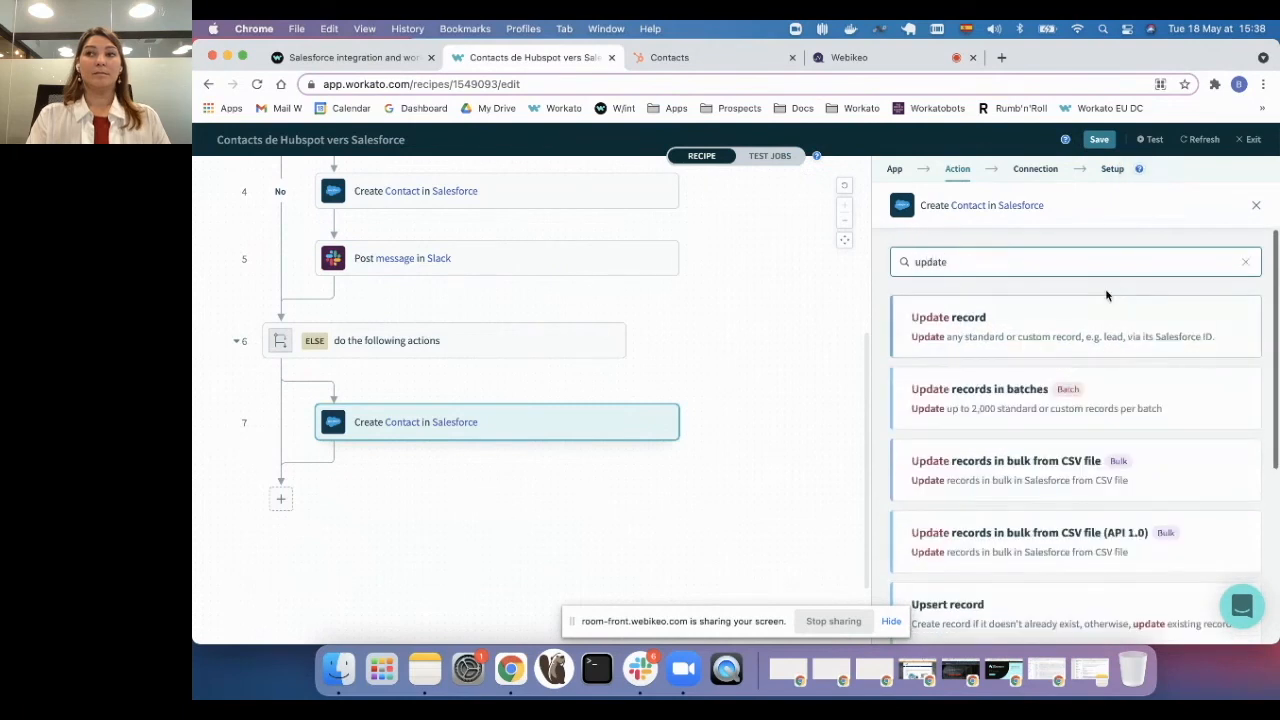
left_click(1020, 334)
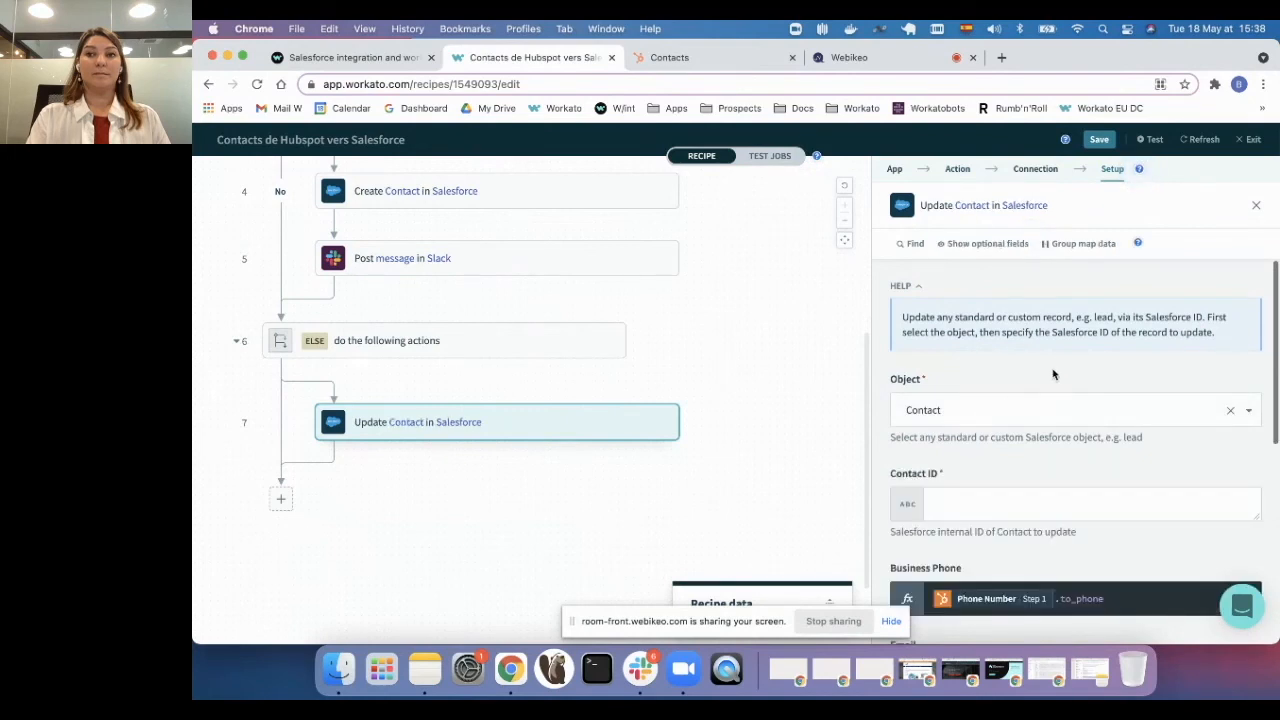
- Review the mapped fields of the Update Contact step and fill its Contact ID with the Step 2 Contact ID datapill
scroll(1053, 374, "down", 4)
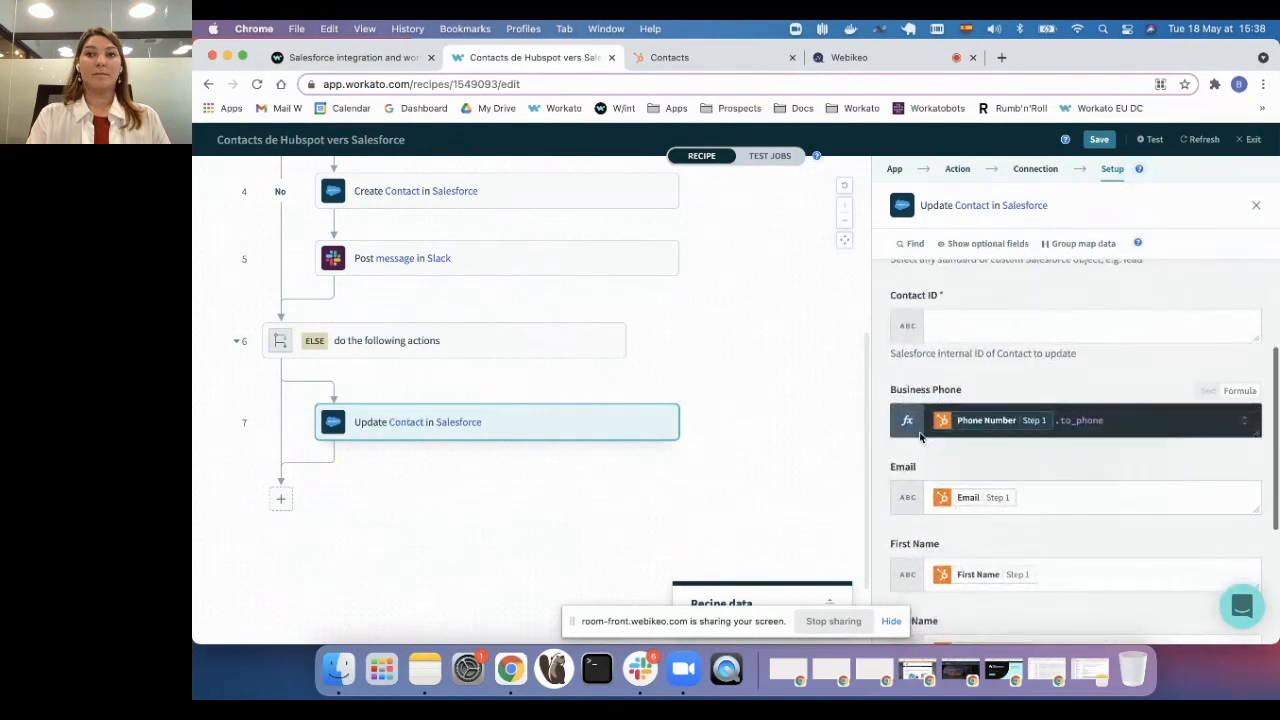
scroll(1041, 448, "down", 2)
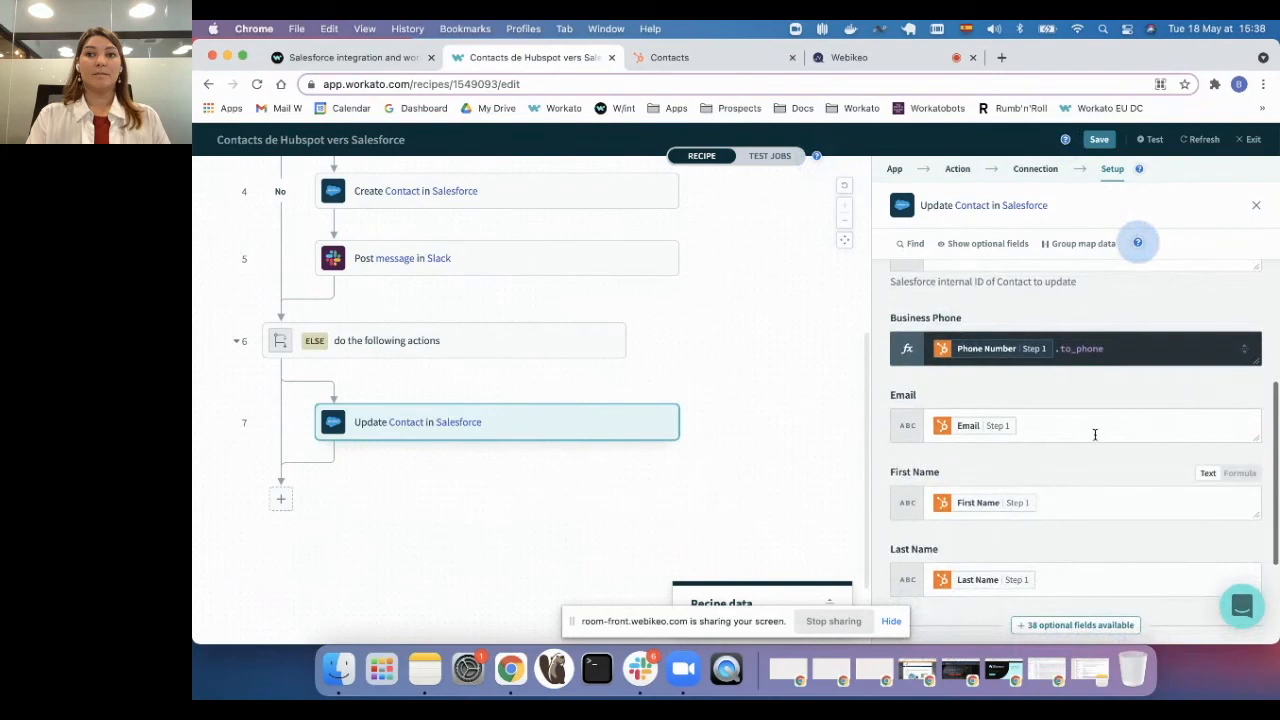
scroll(1094, 434, "up", 4)
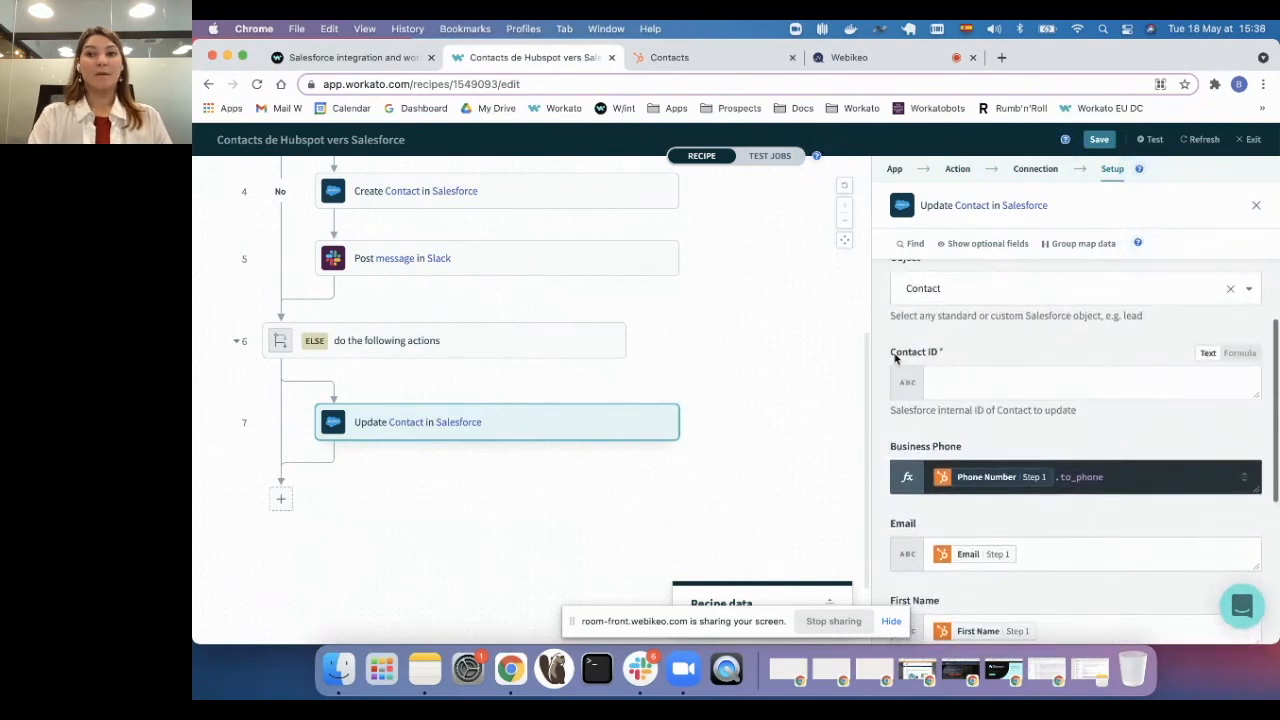
left_click(947, 387)
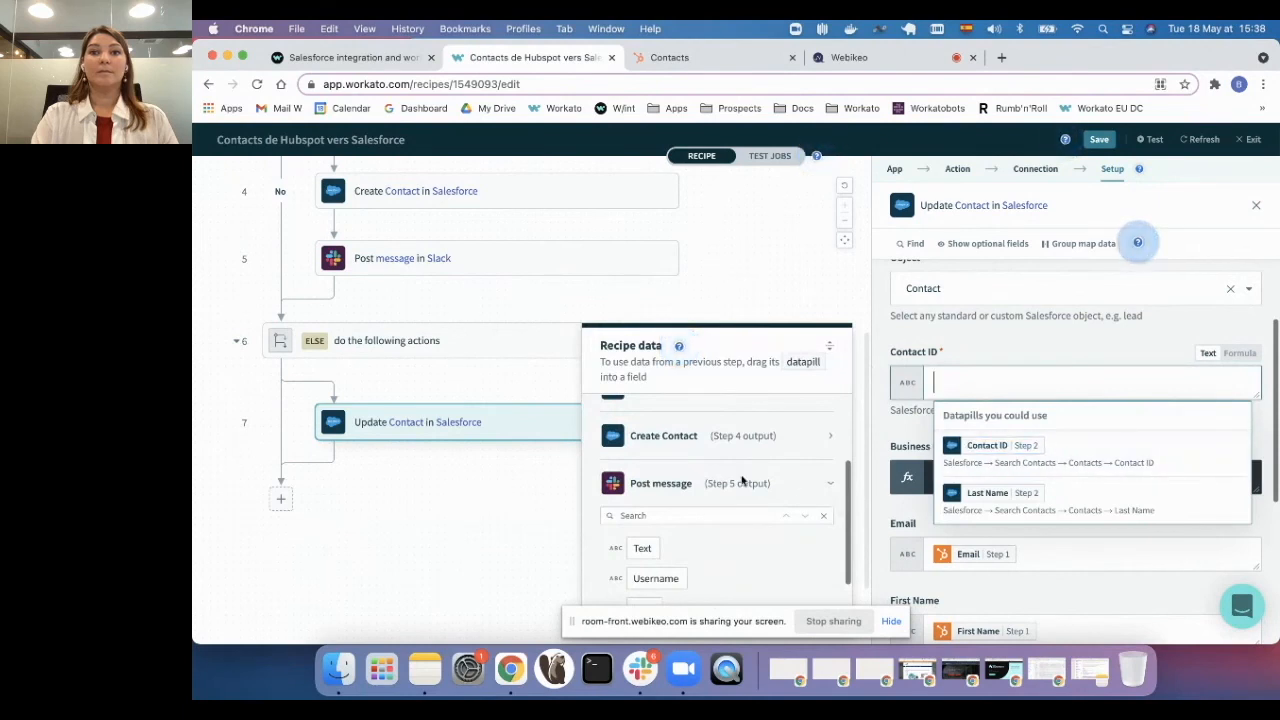
scroll(240, 366, "up", 3)
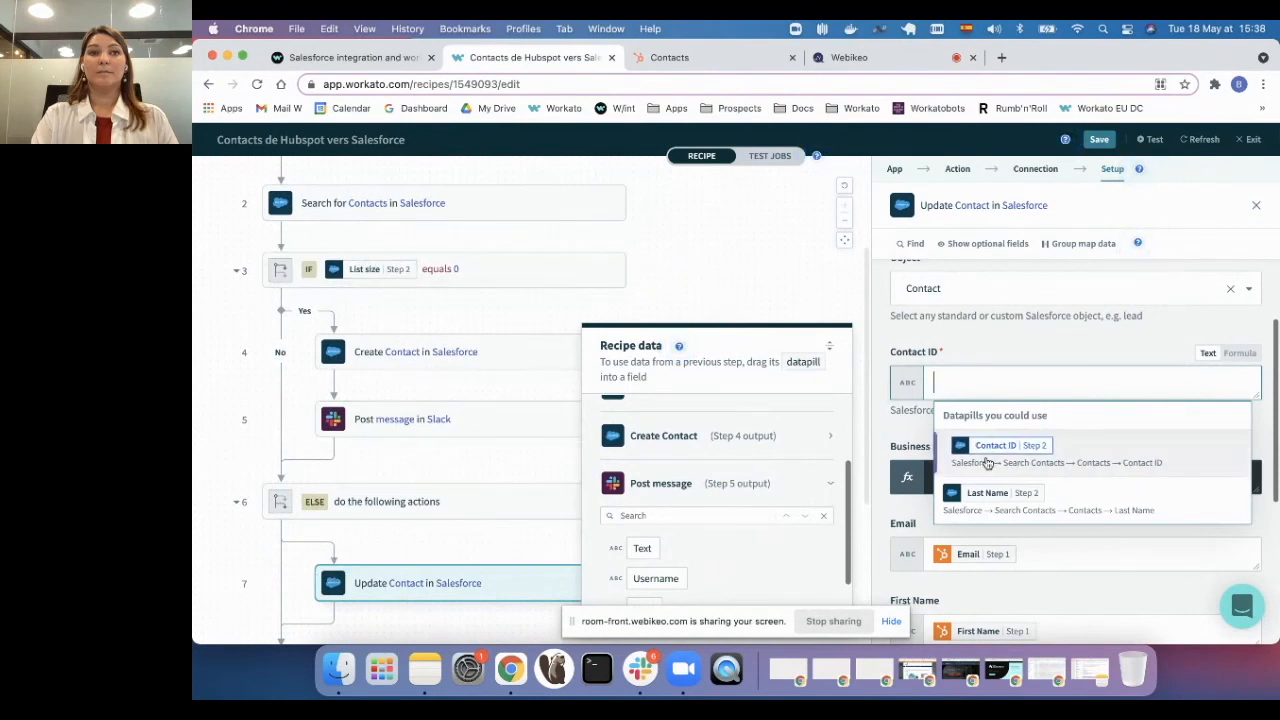
left_click(1020, 452)
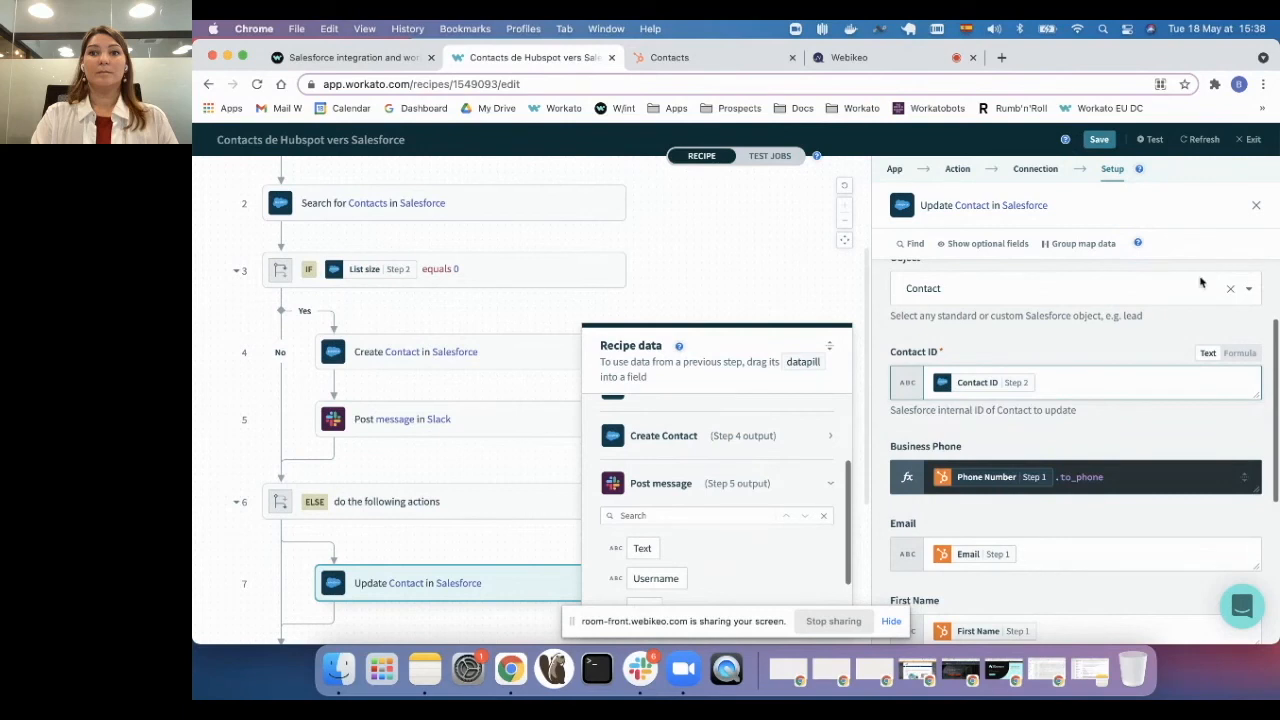
- Save the recipe and start a test run
left_click(1101, 144)
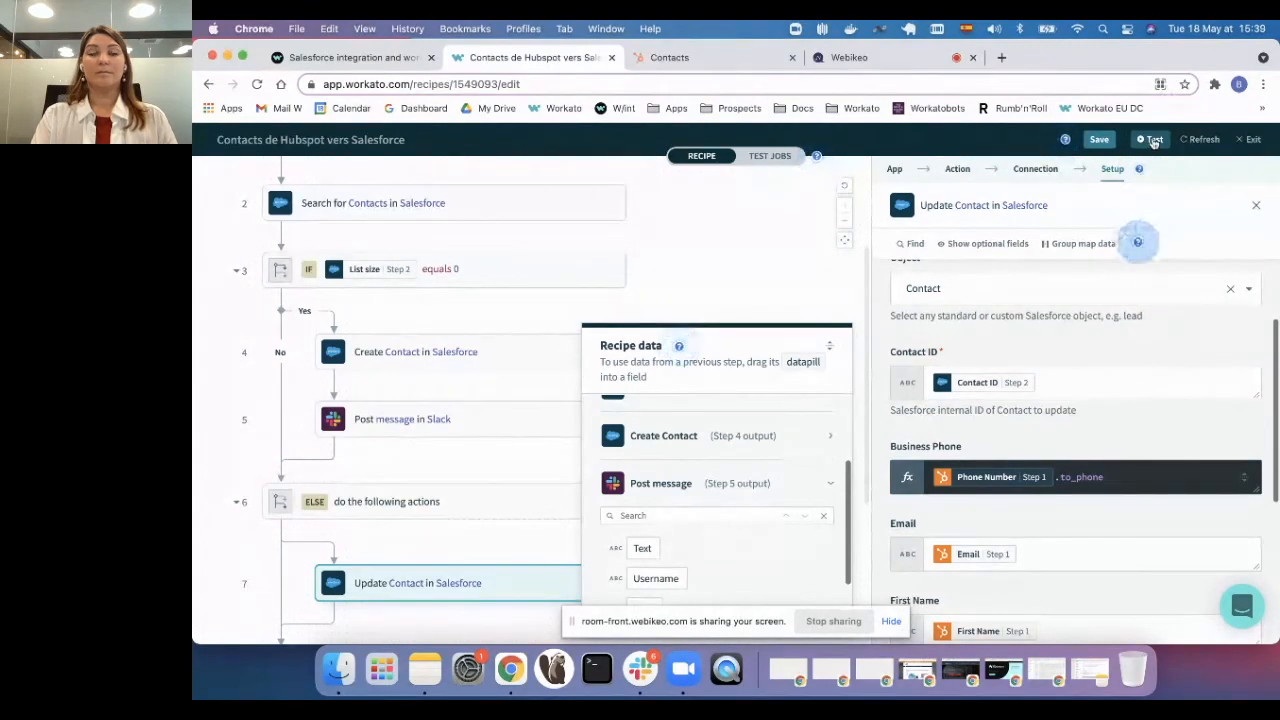
left_click(1153, 141)
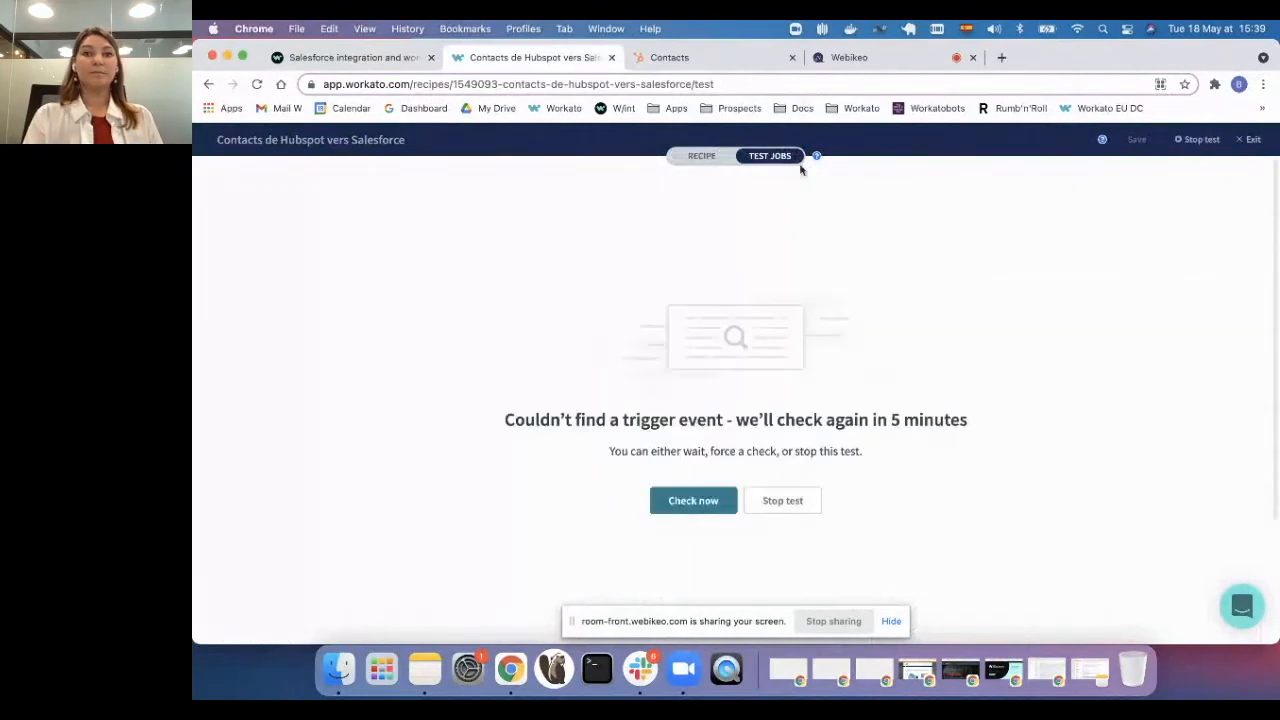
- Switch to HubSpot, start a new contact, and enter the contact's email, first name and last name
left_click(686, 58)
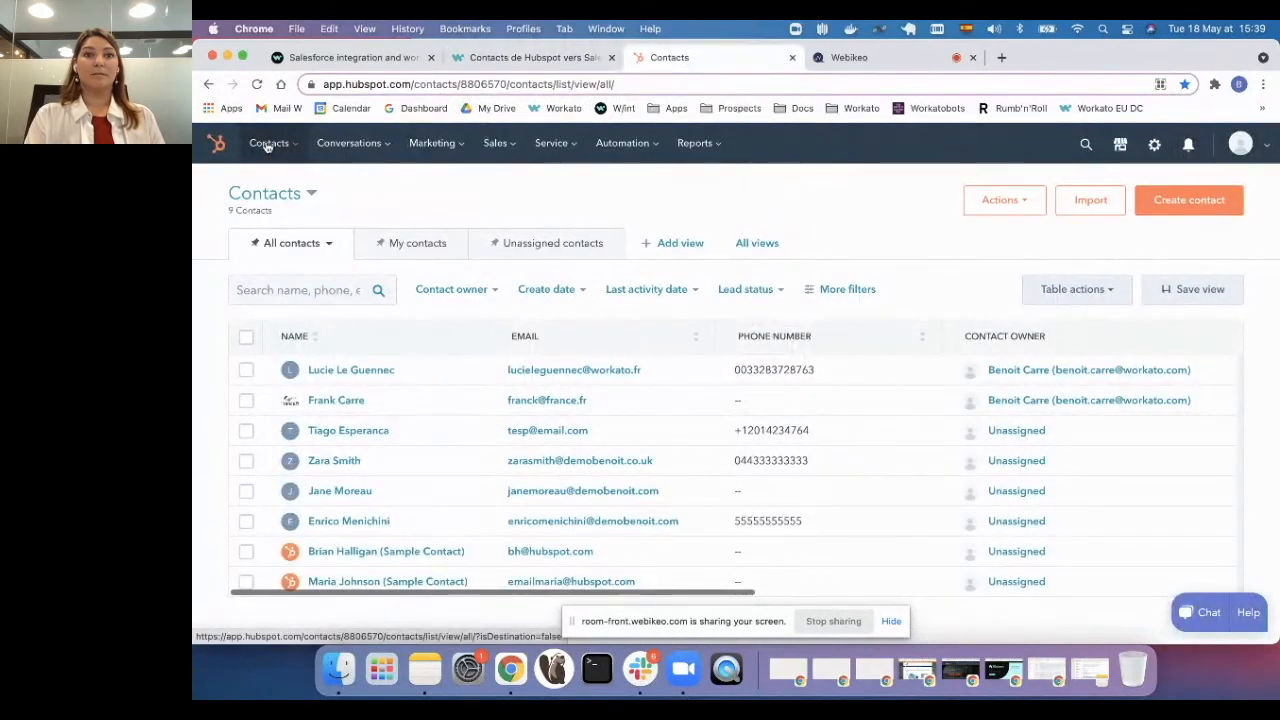
left_click(1187, 205)
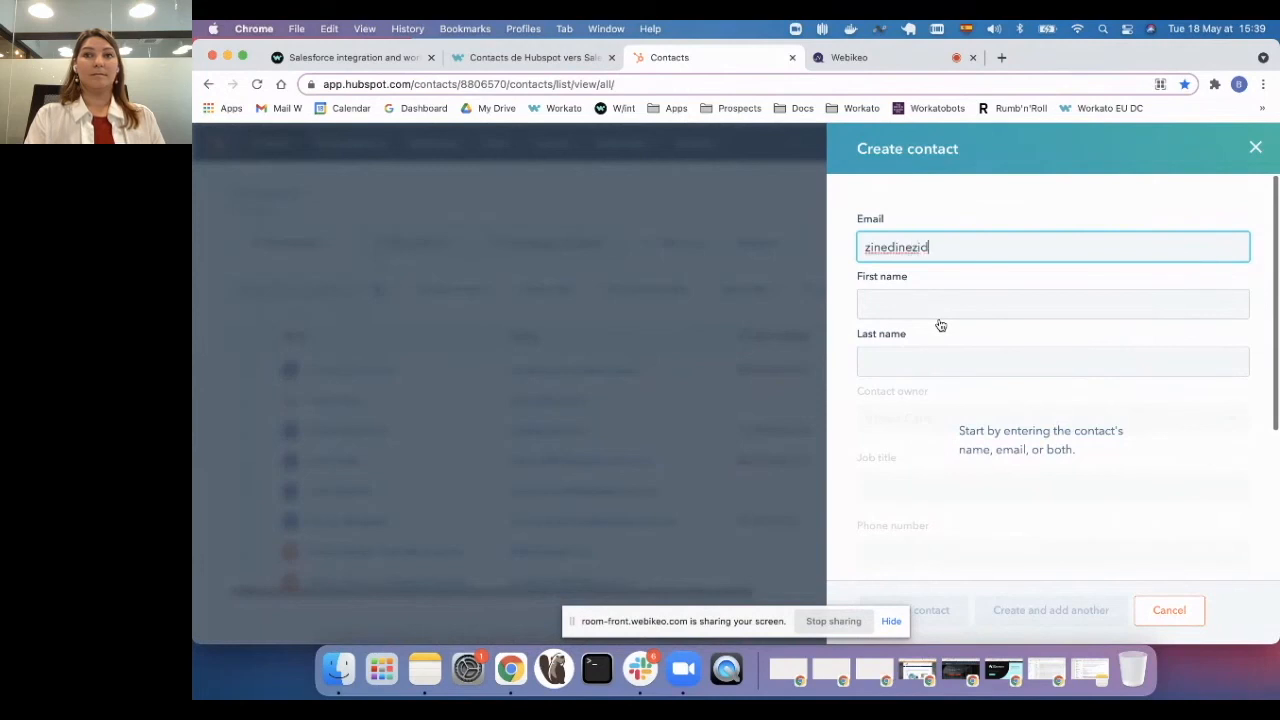
type("@")
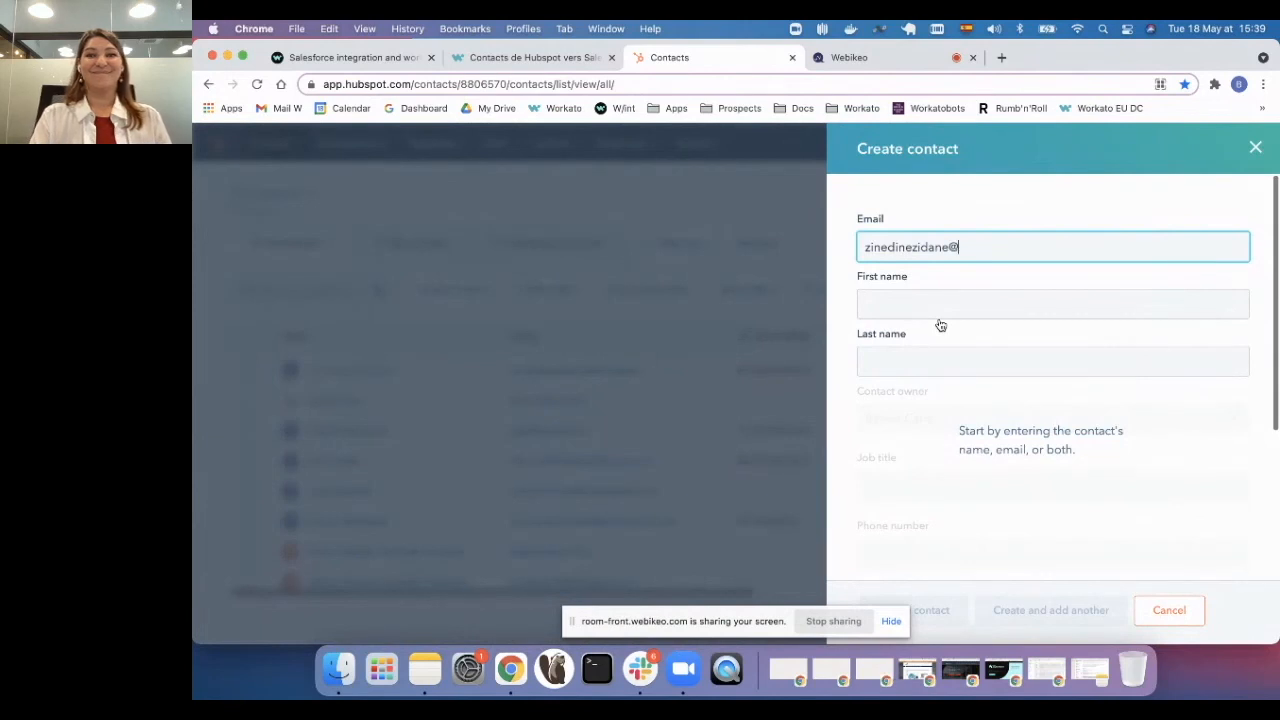
type("workato.fr")
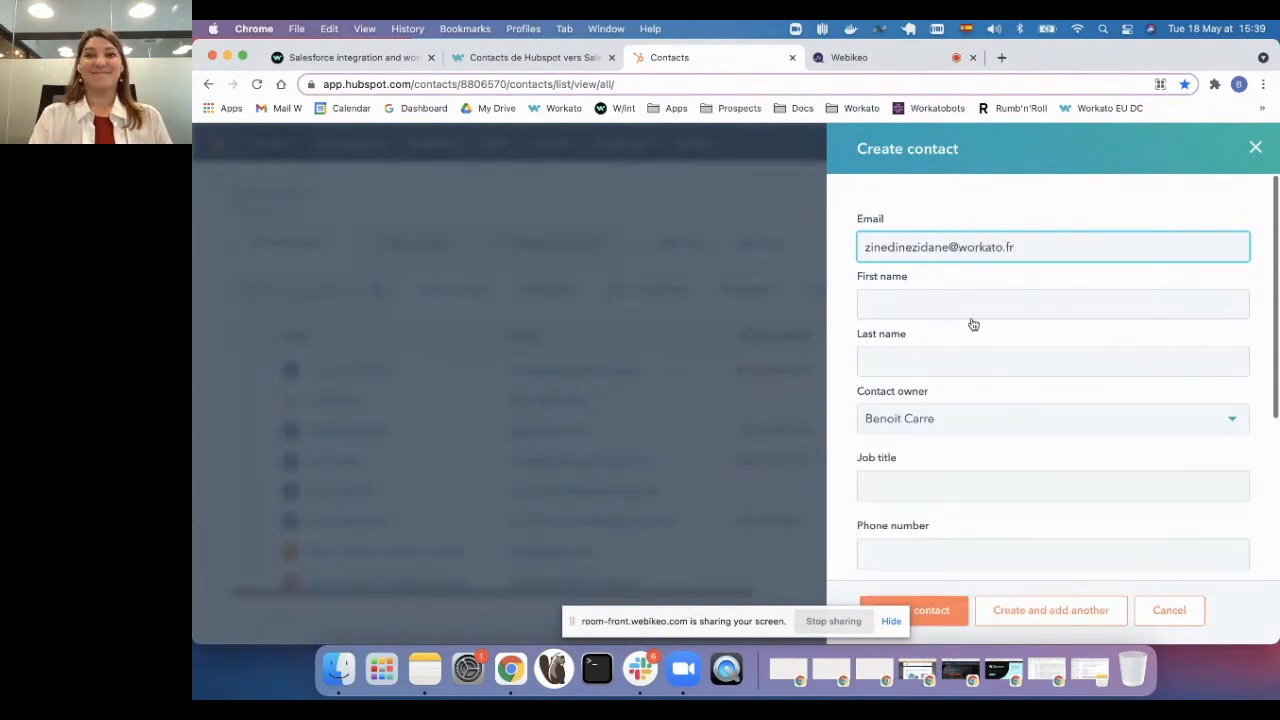
left_click(941, 304)
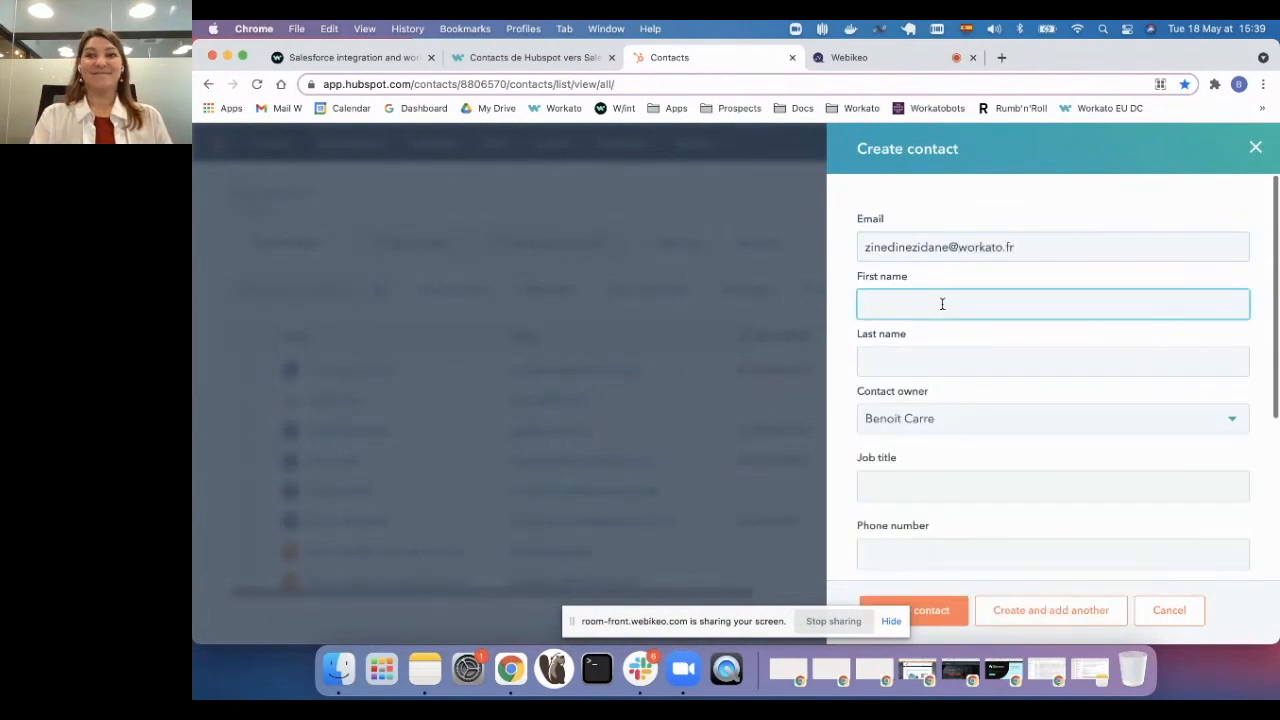
type("Zimedine")
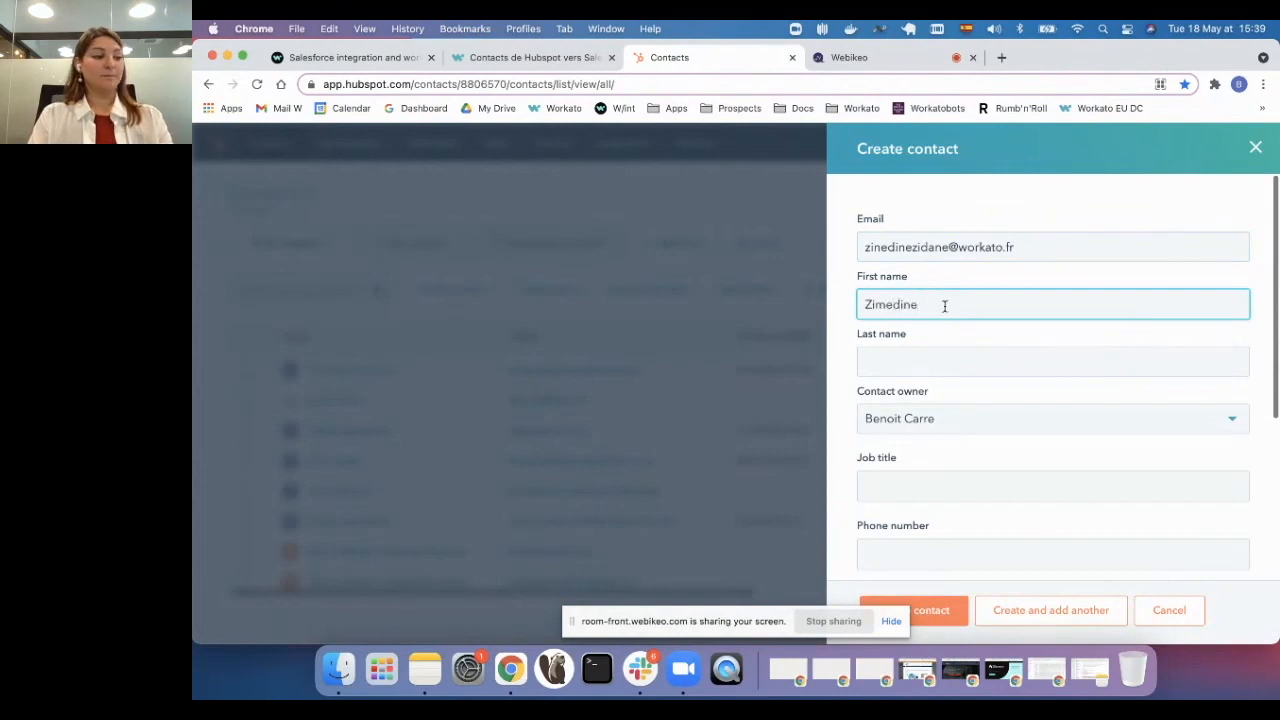
left_click_drag(875, 307, 885, 309)
type("n")
left_click(937, 367)
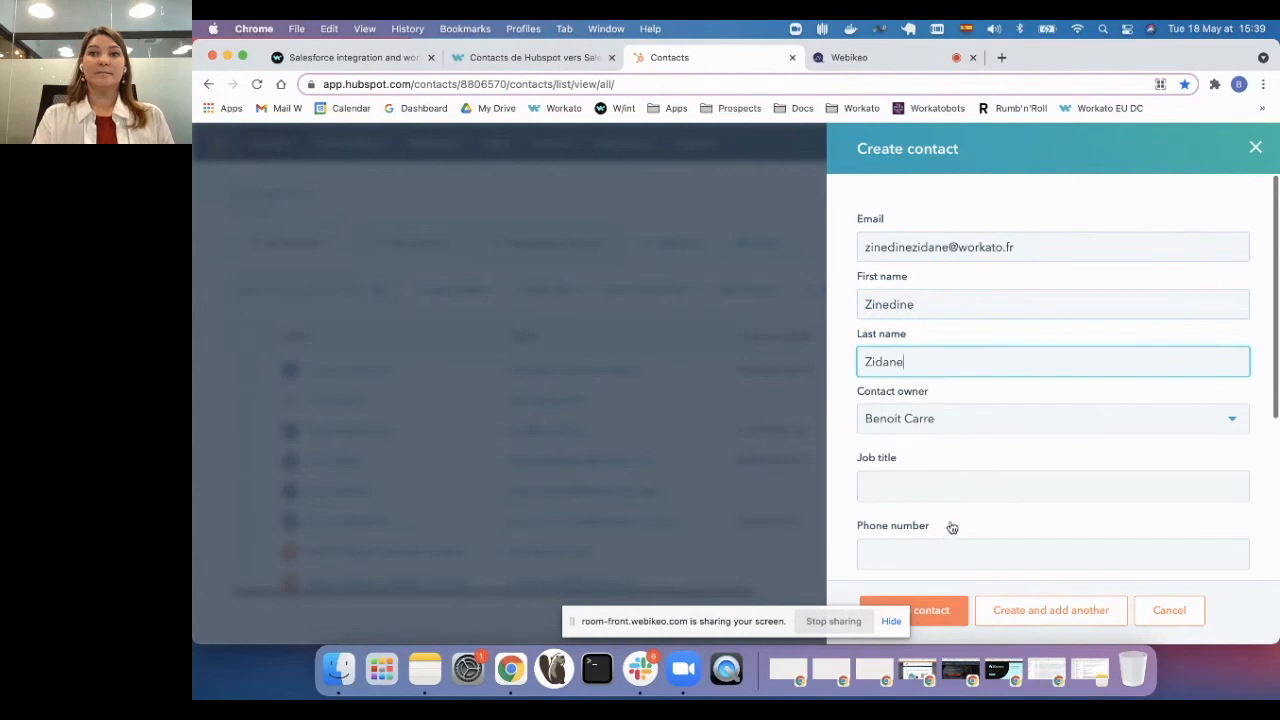
- Enter the new contact's phone number and create the HubSpot contact with lifecycle stage Subscriber
scroll(952, 528, "down", 3)
left_click(911, 442)
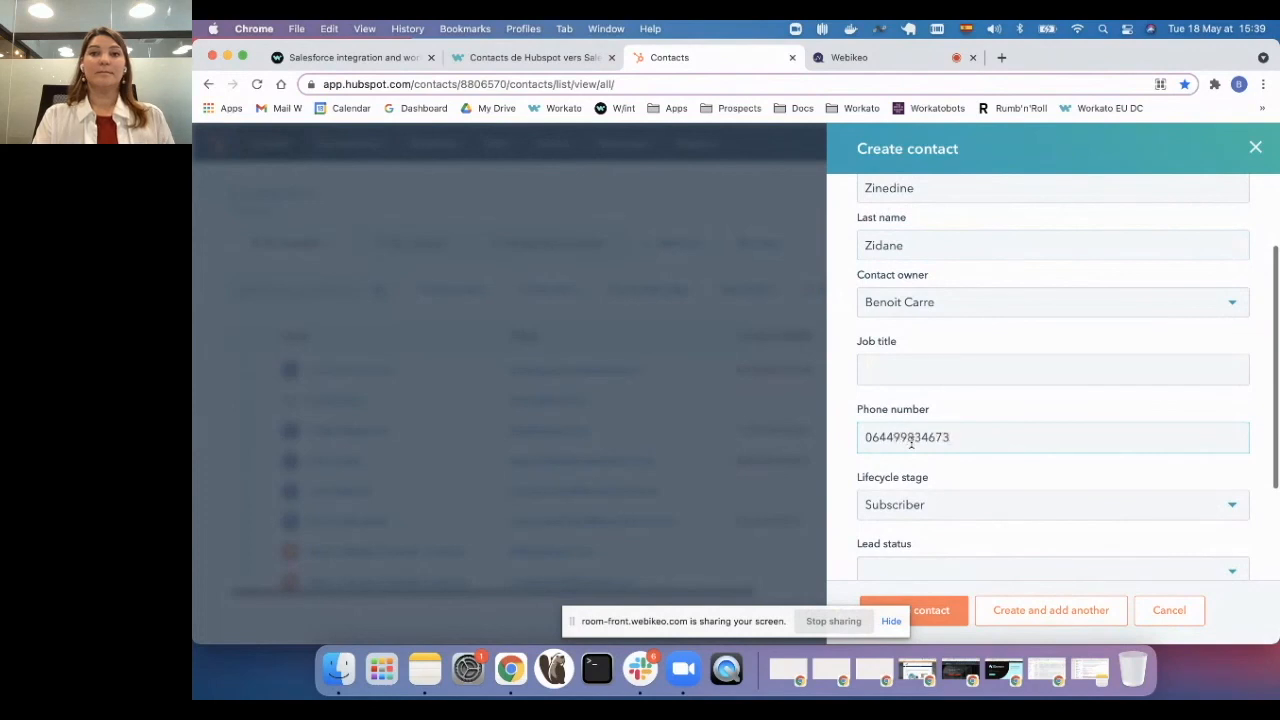
scroll(1010, 470, "down", 4)
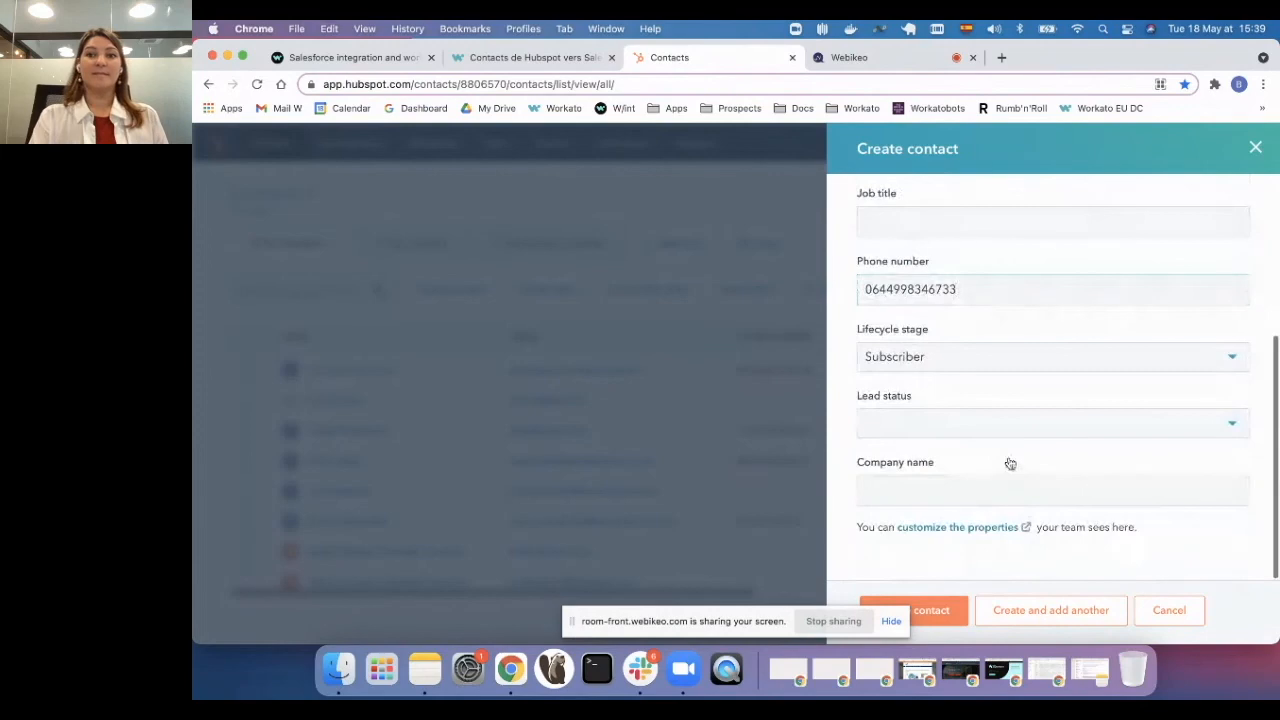
left_click(935, 612)
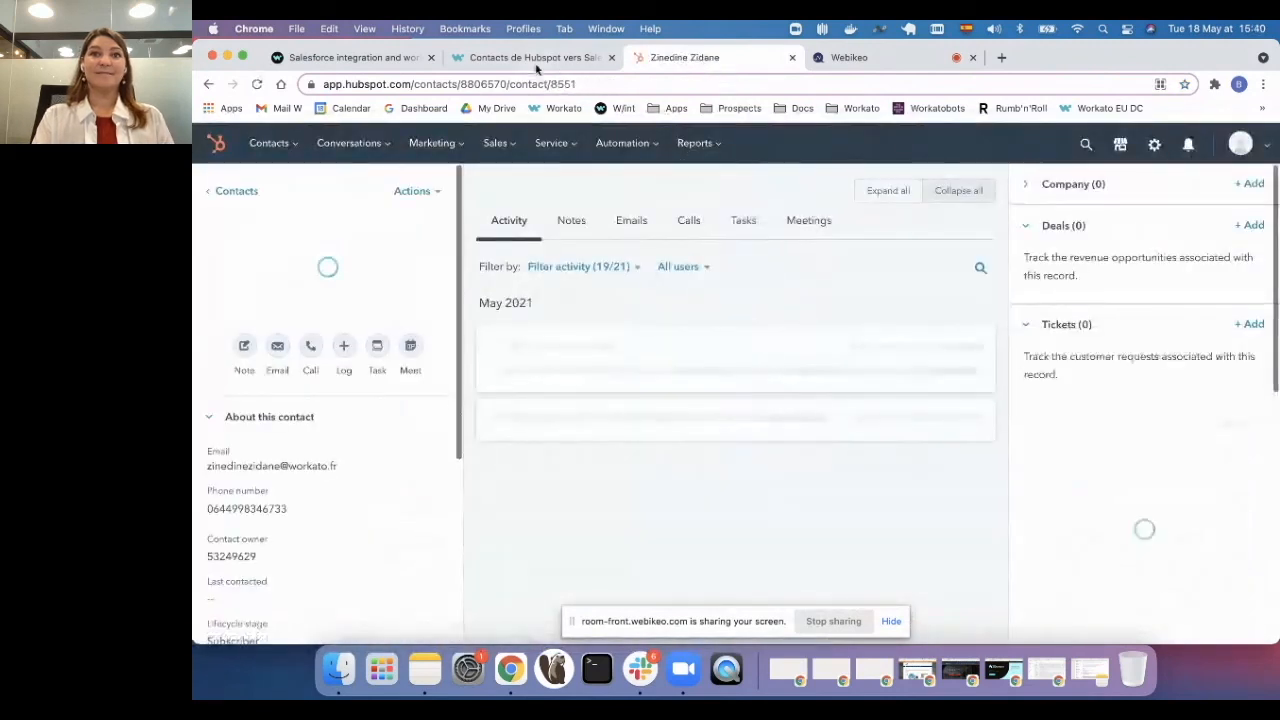
- Return to the Workato recipe test, force an immediate check for the trigger event, and review the executed steps
left_click(534, 59)
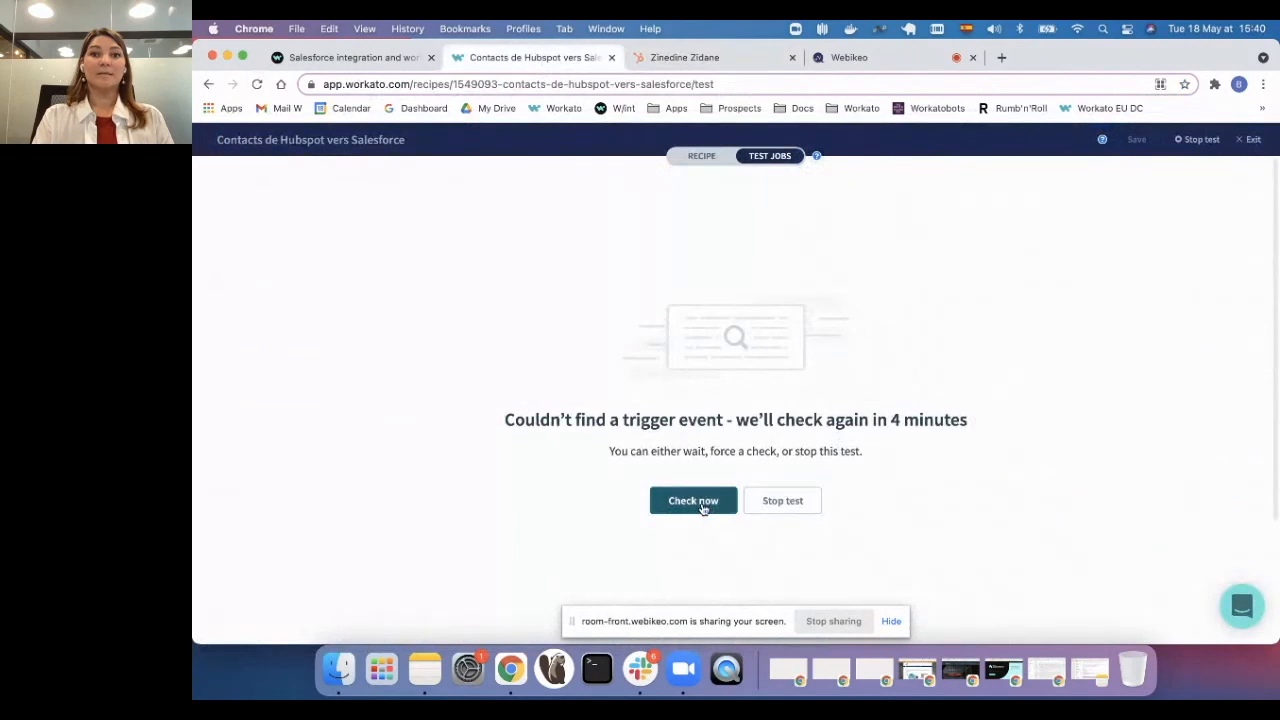
left_click(703, 507)
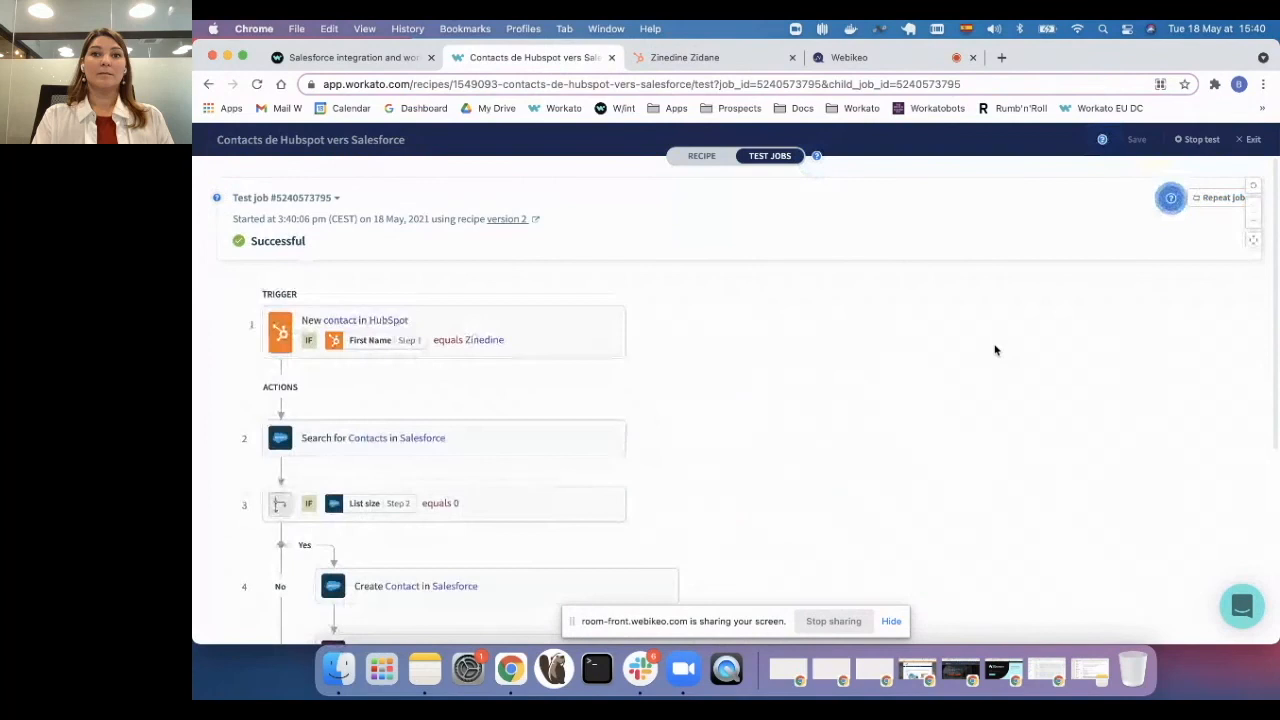
scroll(863, 368, "down", 5)
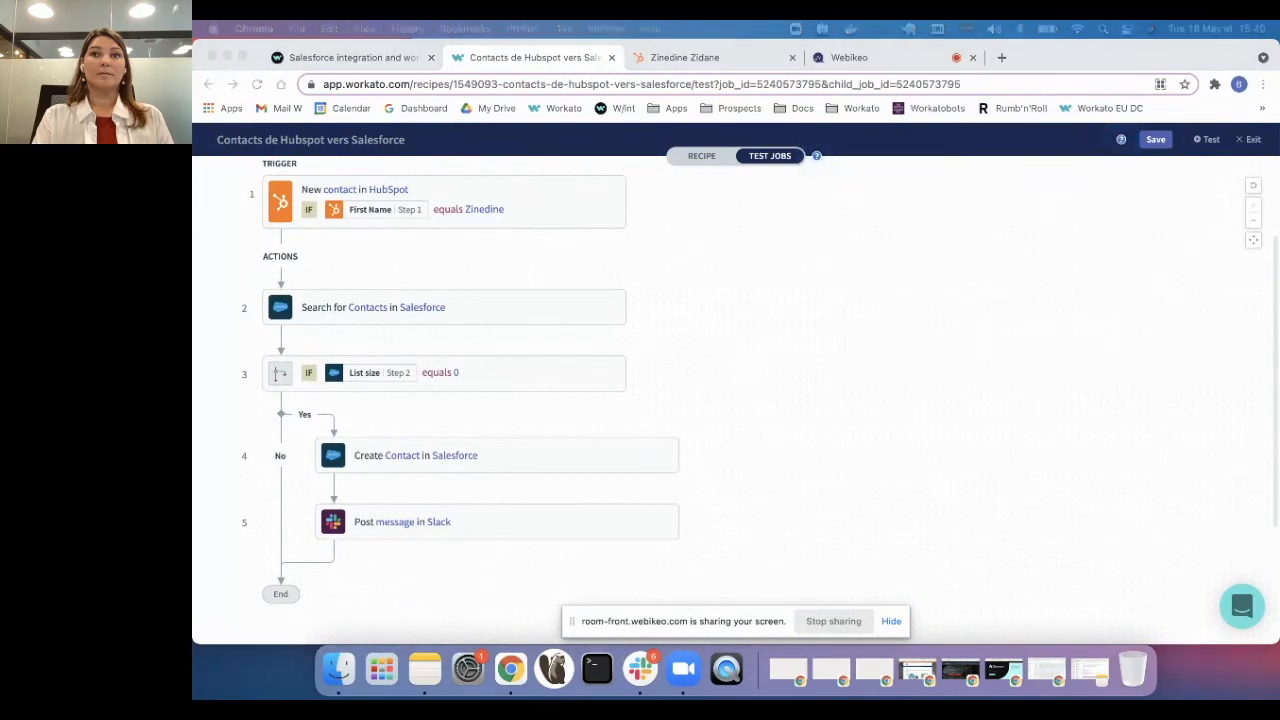
- Switch to Slack and open the Salesforce contact link from the newest message in demochannel
left_click_drag(560, 22, 740, 22)
left_click_drag(932, 22, 1046, 44)
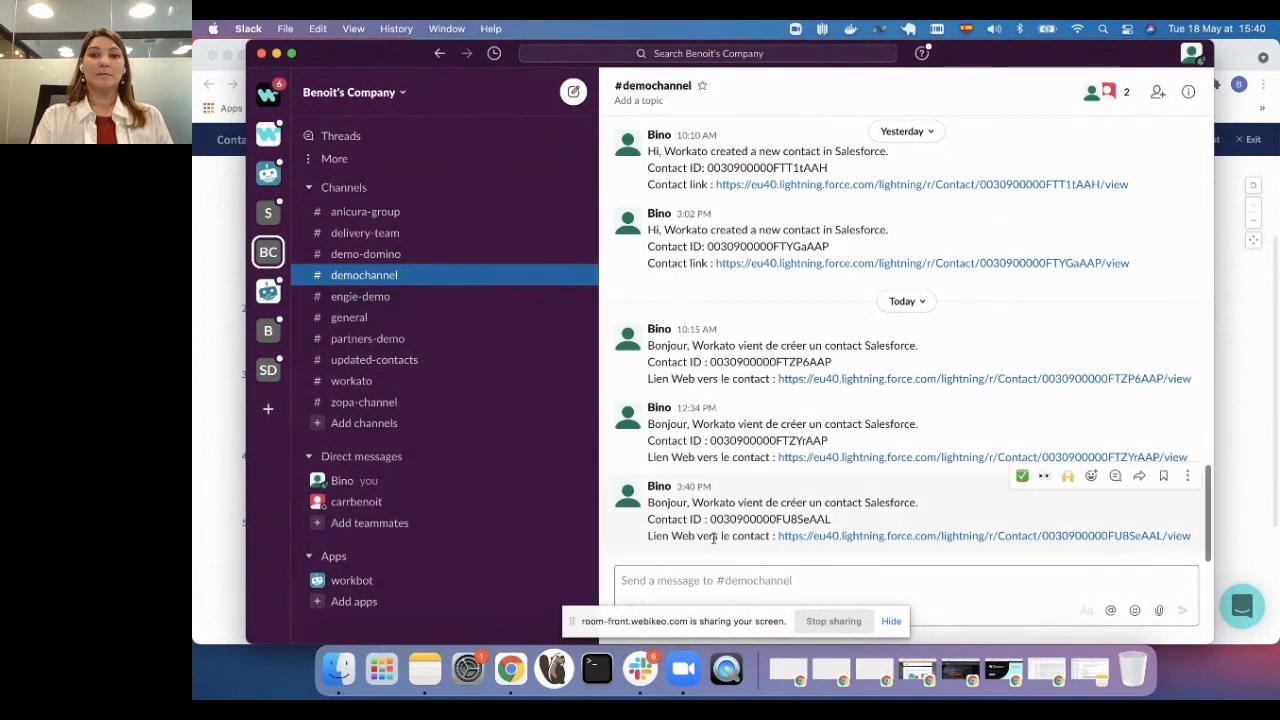
left_click(880, 537)
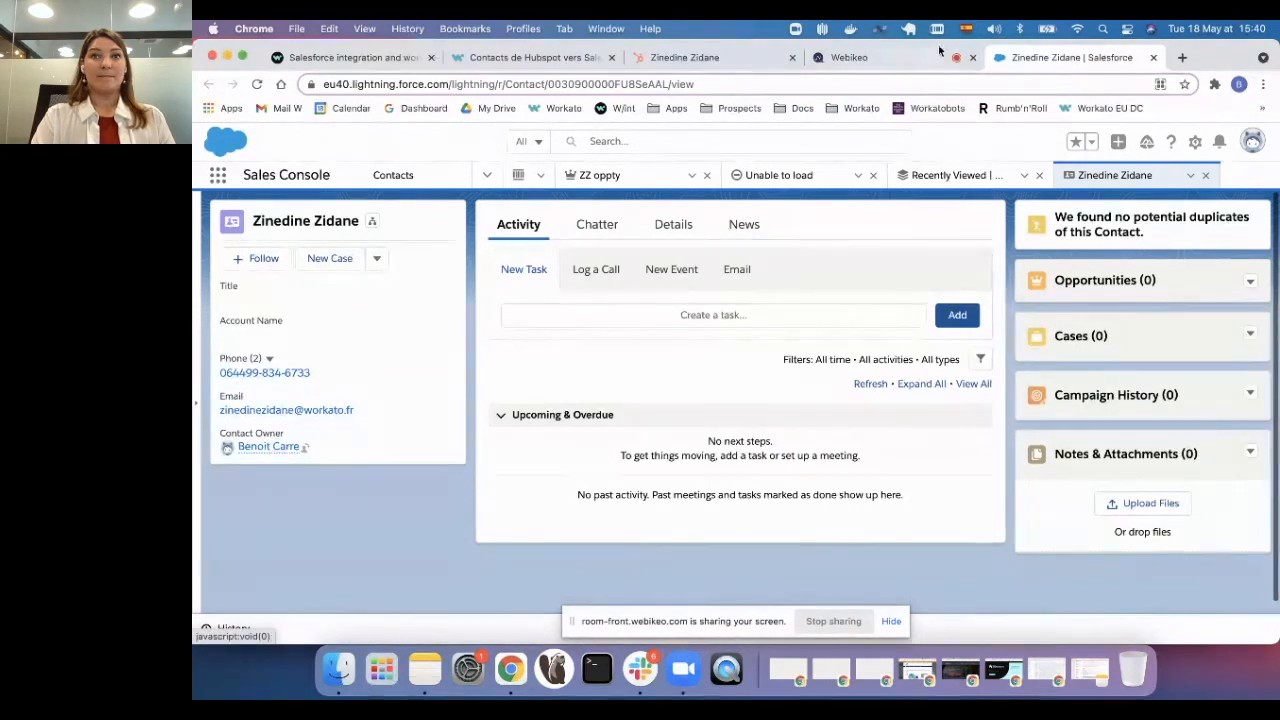
- Return to the Workato test job and examine the input data of the Create Contact in Salesforce step
left_click(538, 60)
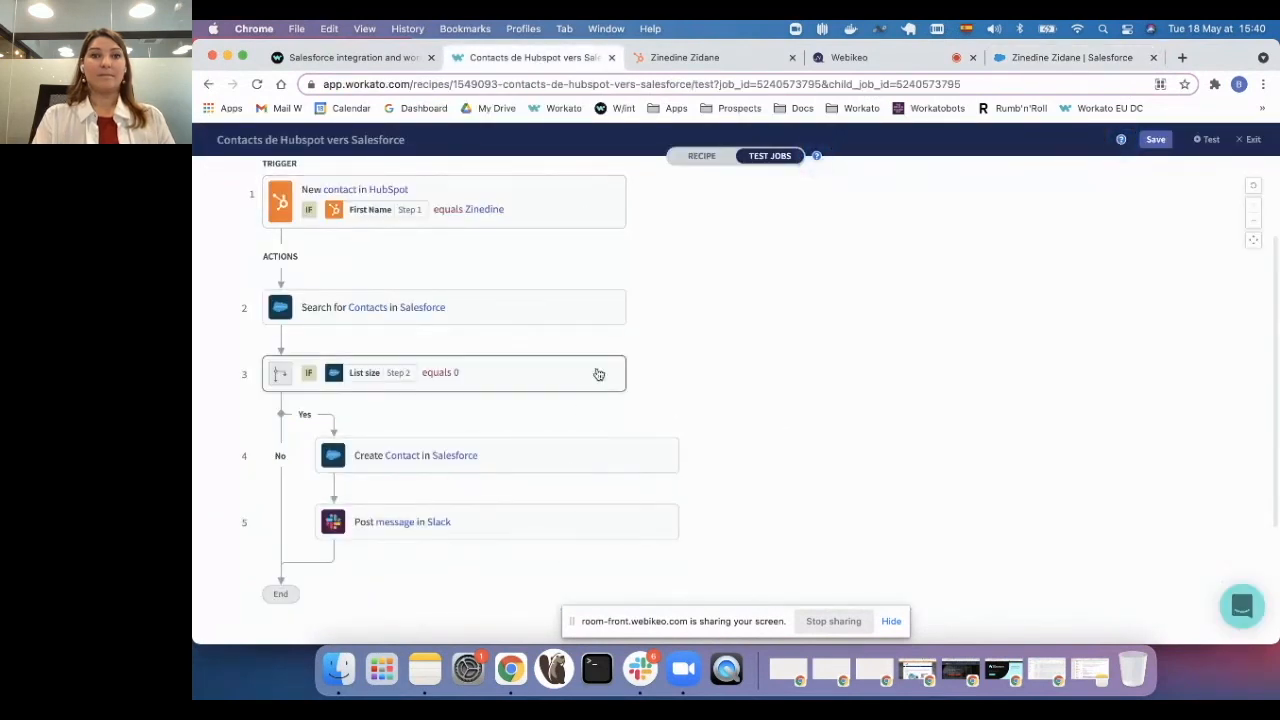
left_click(551, 459)
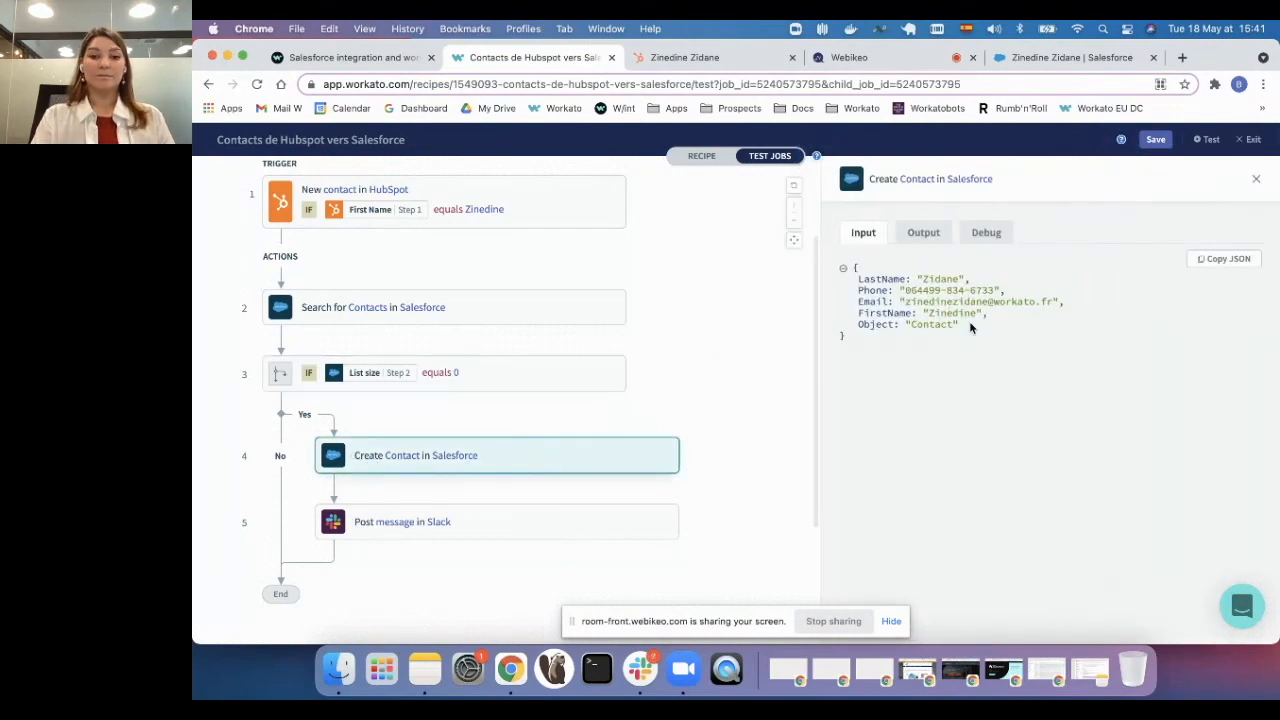
left_click_drag(972, 328, 841, 281)
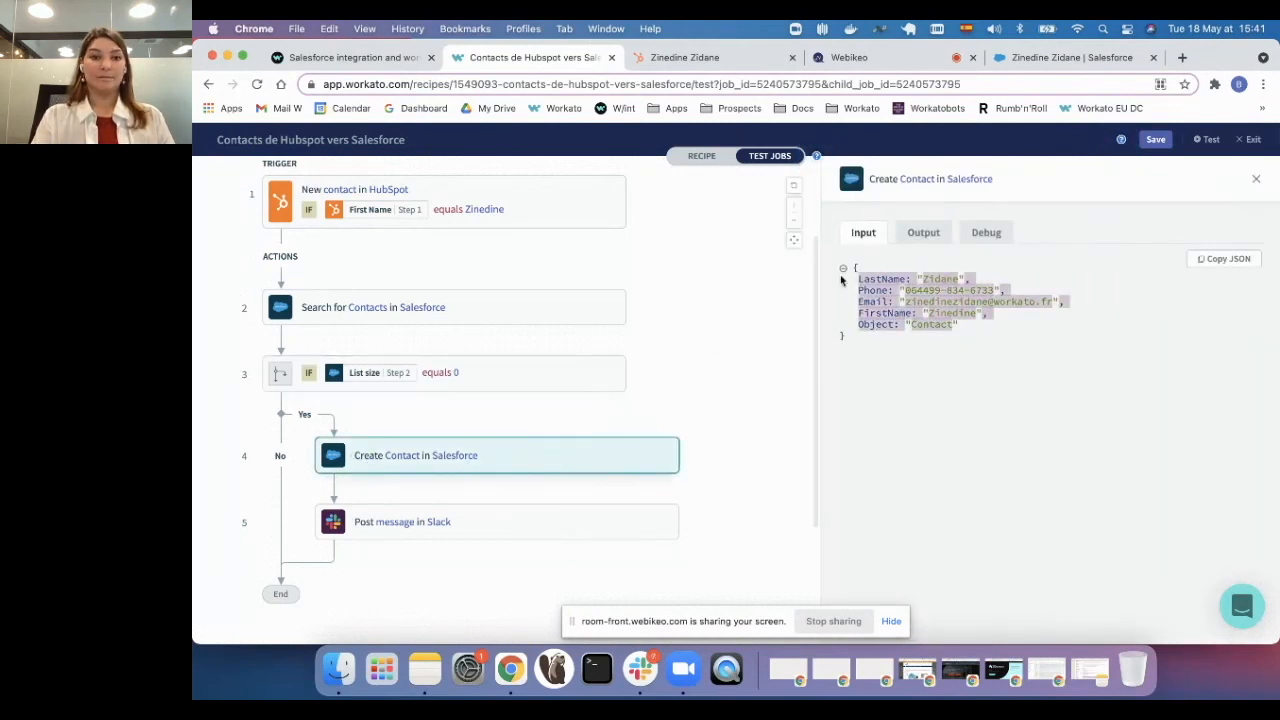
left_click(1011, 333)
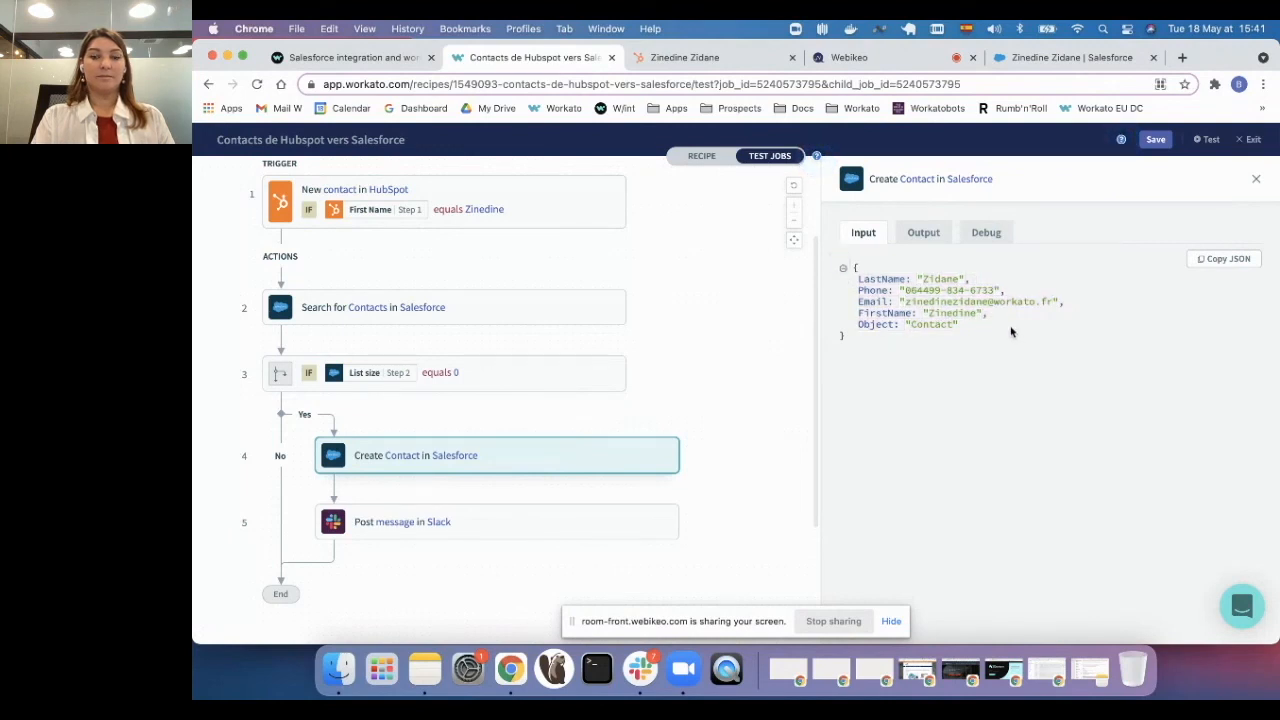